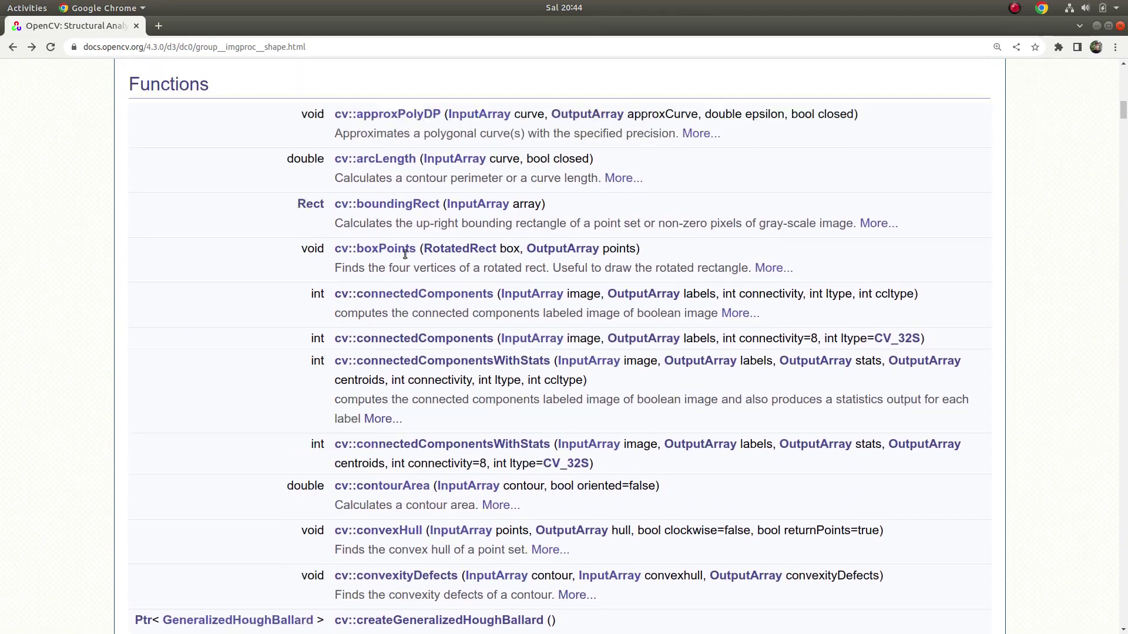
{"action": "scroll", "coordinate": [405, 254], "scroll_direction": "up", "scroll_amount": 4}
{"action": "scroll", "coordinate": [383, 288], "scroll_direction": "down", "scroll_amount": 2}
{"action": "scroll", "coordinate": [371, 310], "scroll_direction": "down", "scroll_amount": 6}
{"action": "scroll", "coordinate": [361, 320], "scroll_direction": "up", "scroll_amount": 1}
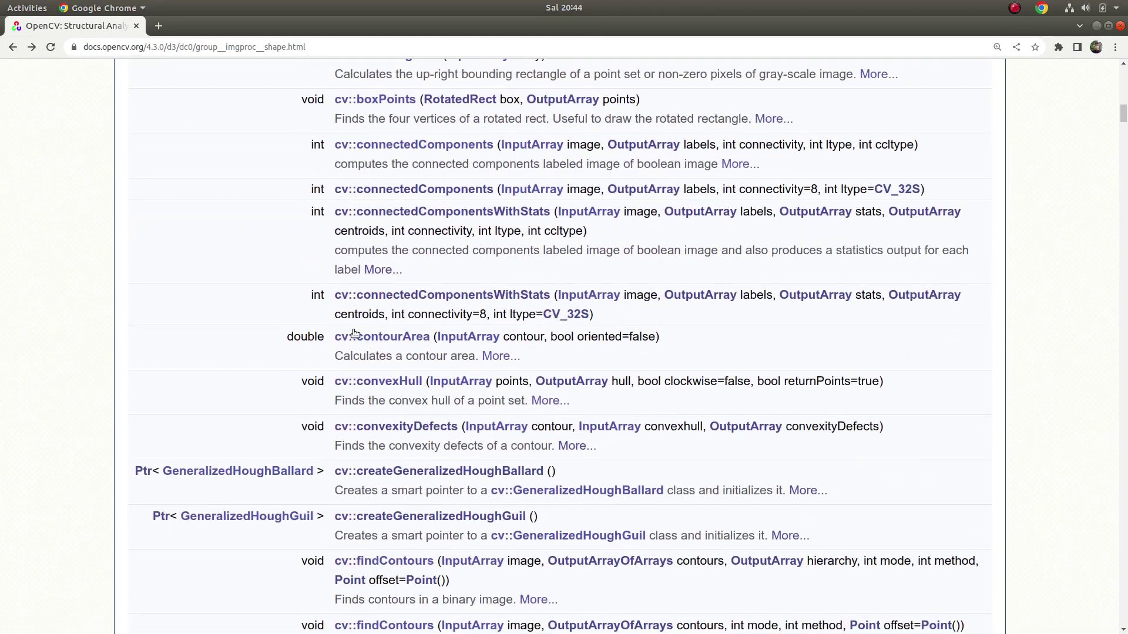
{"action": "scroll", "coordinate": [356, 353], "scroll_direction": "down", "scroll_amount": 5}
{"action": "scroll", "coordinate": [371, 401], "scroll_direction": "down", "scroll_amount": 2}
{"action": "scroll", "coordinate": [373, 410], "scroll_direction": "down", "scroll_amount": 2}
- Go to fitLine's detailed description and mark its points and distType parameters
{"action": "left_click", "coordinate": [374, 415]}
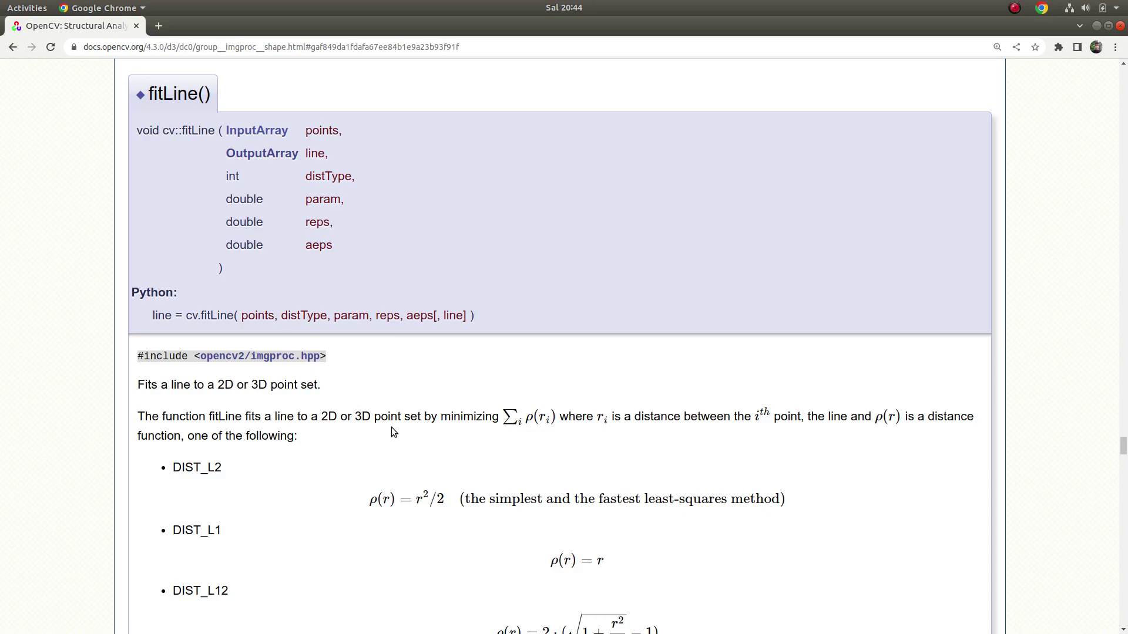
{"action": "scroll", "coordinate": [424, 426], "scroll_direction": "down", "scroll_amount": 1}
{"action": "scroll", "coordinate": [359, 383], "scroll_direction": "down", "scroll_amount": 1}
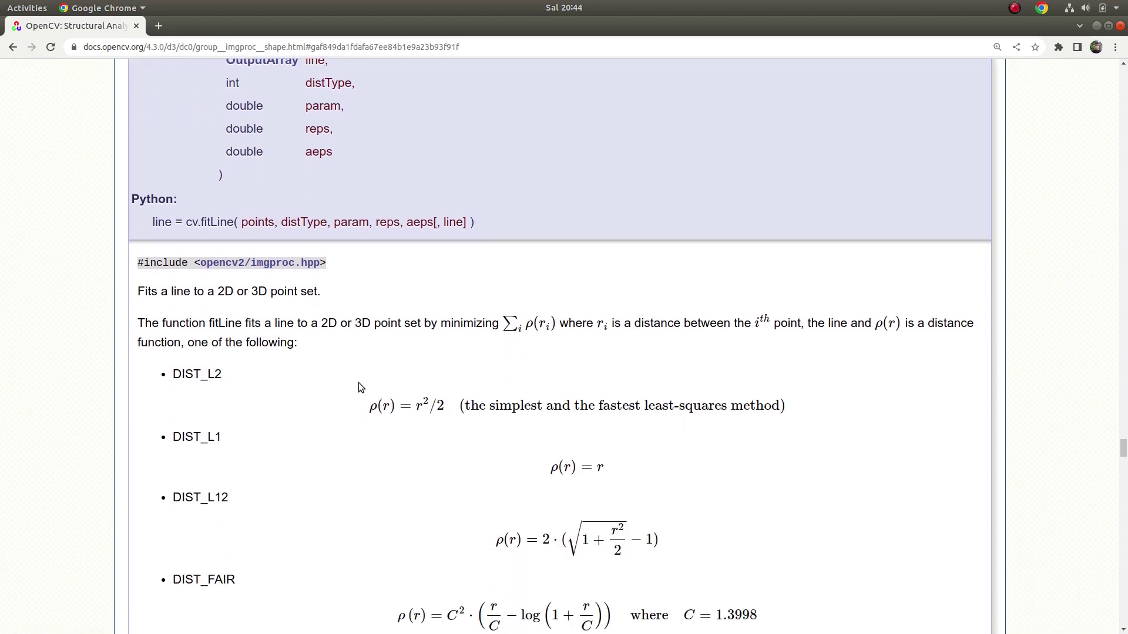
{"action": "scroll", "coordinate": [359, 383], "scroll_direction": "down", "scroll_amount": 1}
{"action": "scroll", "coordinate": [354, 383], "scroll_direction": "down", "scroll_amount": 1}
{"action": "scroll", "coordinate": [354, 382], "scroll_direction": "up", "scroll_amount": 4}
{"action": "scroll", "coordinate": [348, 374], "scroll_direction": "up", "scroll_amount": 2}
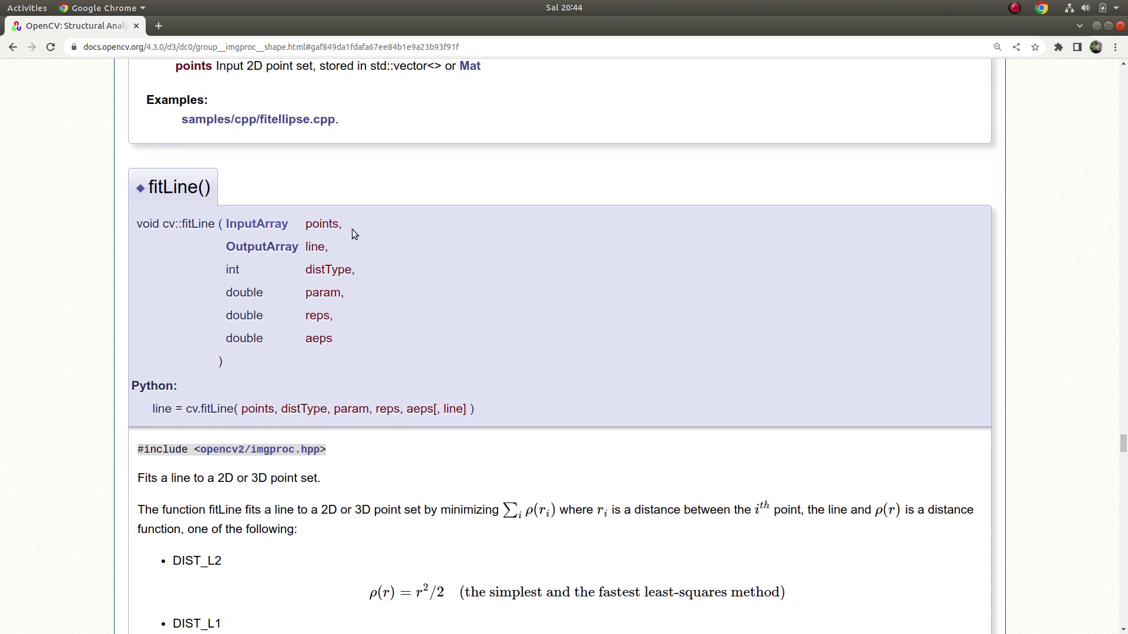
{"action": "double_click", "coordinate": [340, 224]}
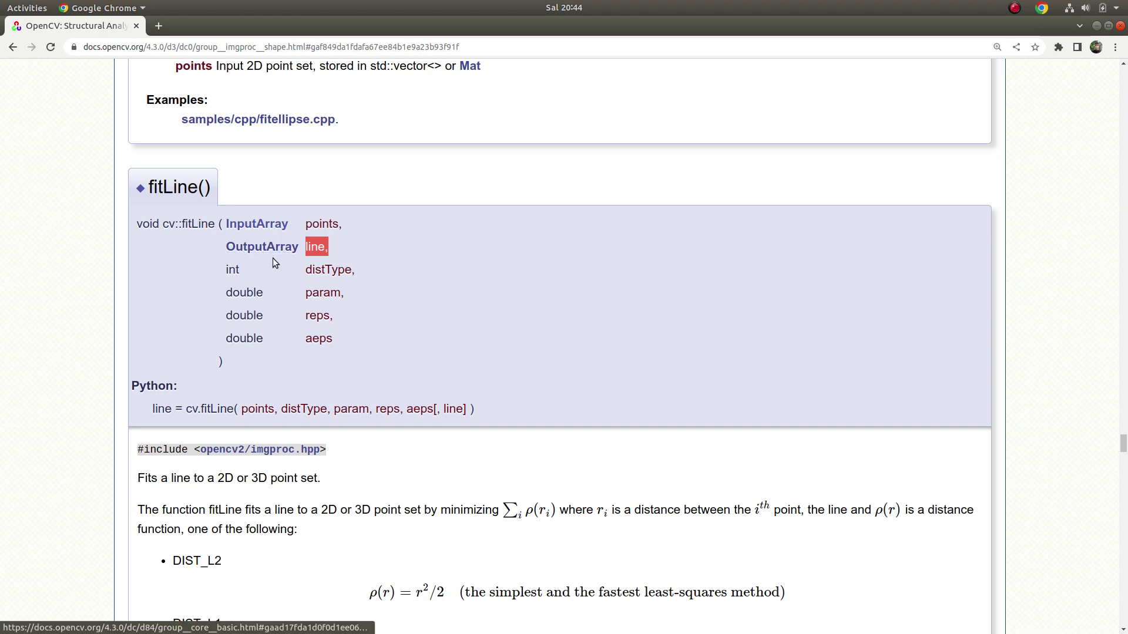
{"action": "double_click", "coordinate": [331, 267]}
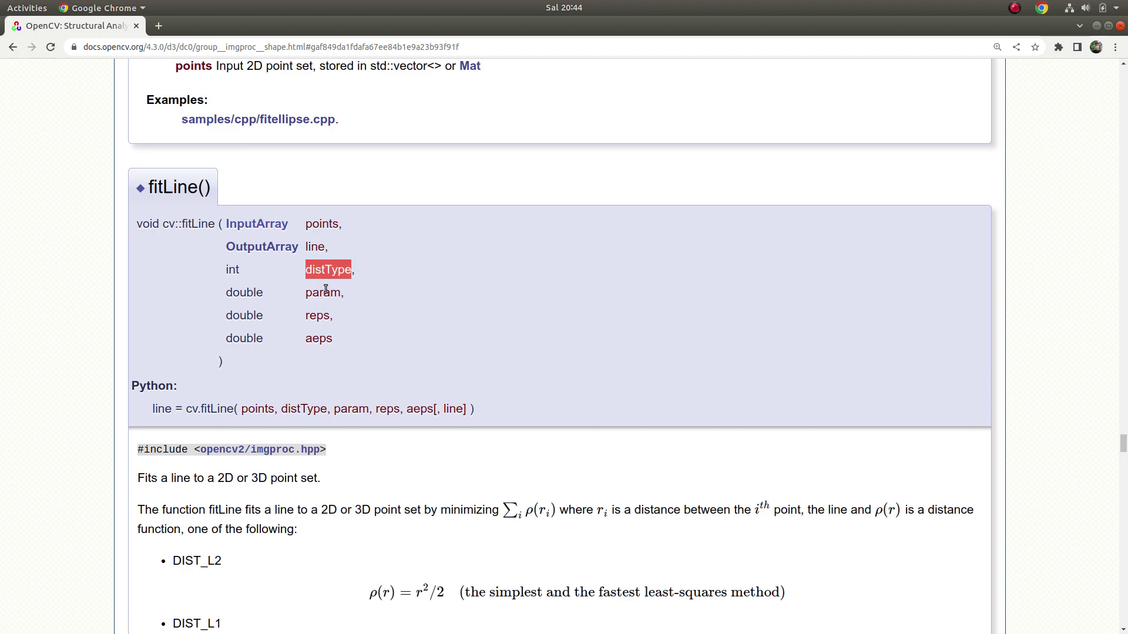
{"action": "scroll", "coordinate": [337, 303], "scroll_direction": "down", "scroll_amount": 6}
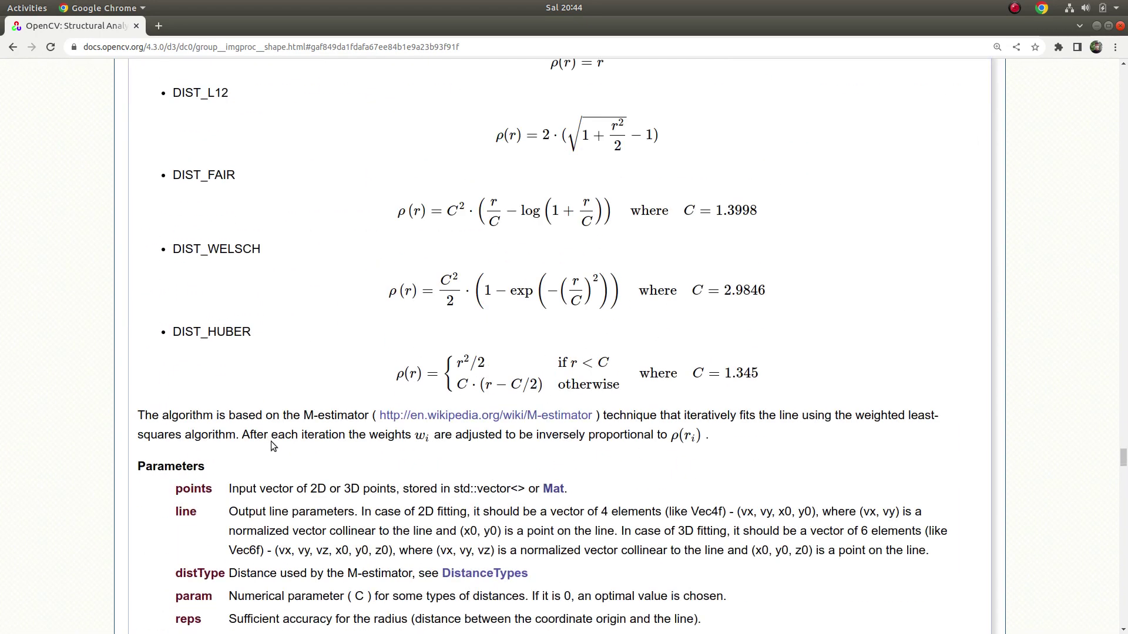
{"action": "scroll", "coordinate": [271, 430], "scroll_direction": "up", "scroll_amount": 6}
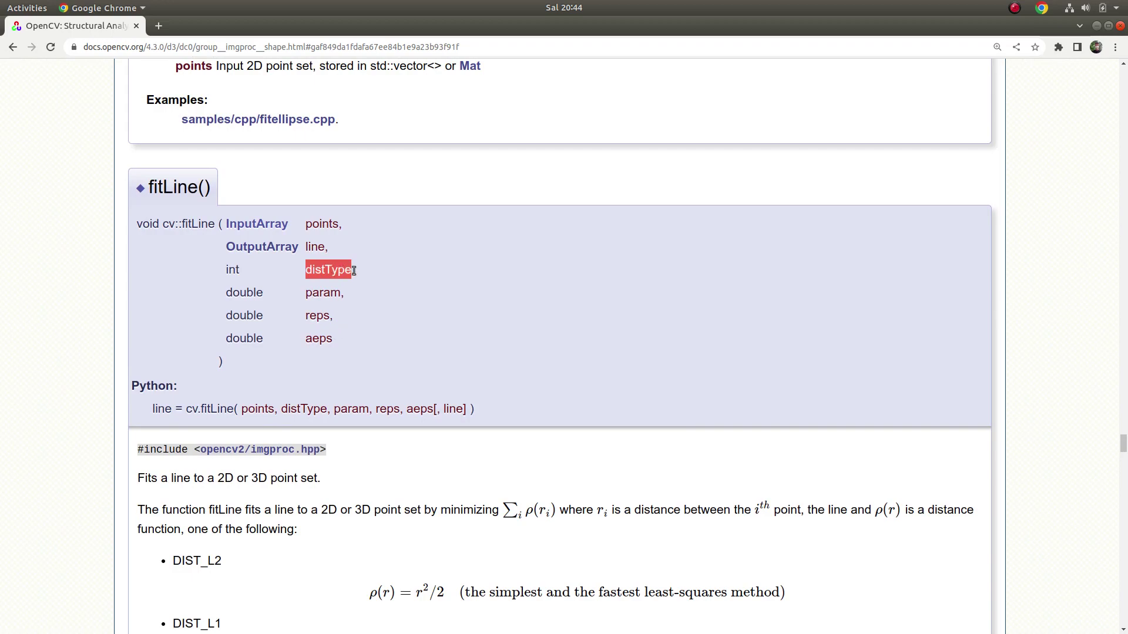
{"action": "scroll", "coordinate": [275, 439], "scroll_direction": "down", "scroll_amount": 5}
{"action": "scroll", "coordinate": [370, 454], "scroll_direction": "down", "scroll_amount": 3}
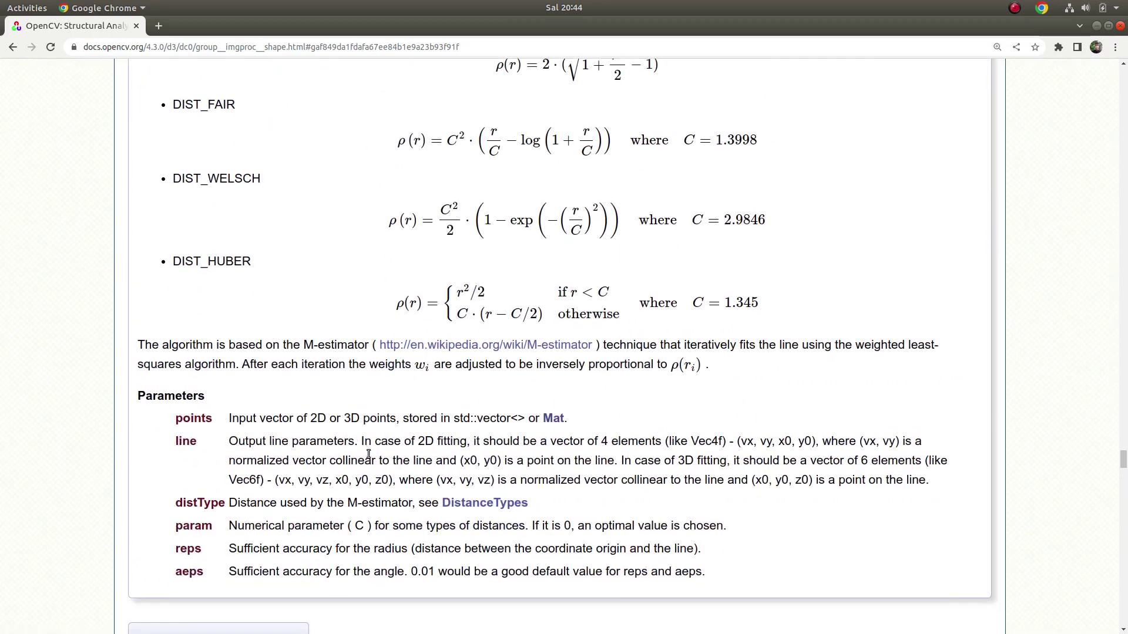
- Open DistanceTypes in a second tab, then highlight the param, reps and aeps descriptions
{"action": "middle_click", "coordinate": [494, 418]}
{"action": "left_click", "coordinate": [221, 28]}
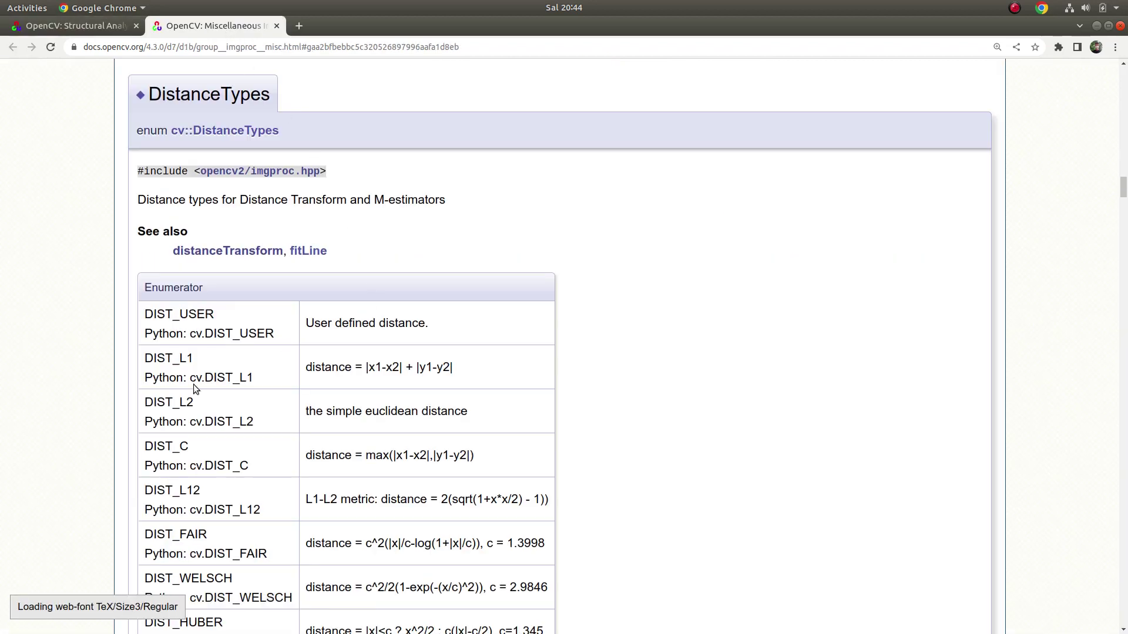
{"action": "key", "text": "ctrl+Page_Up"}
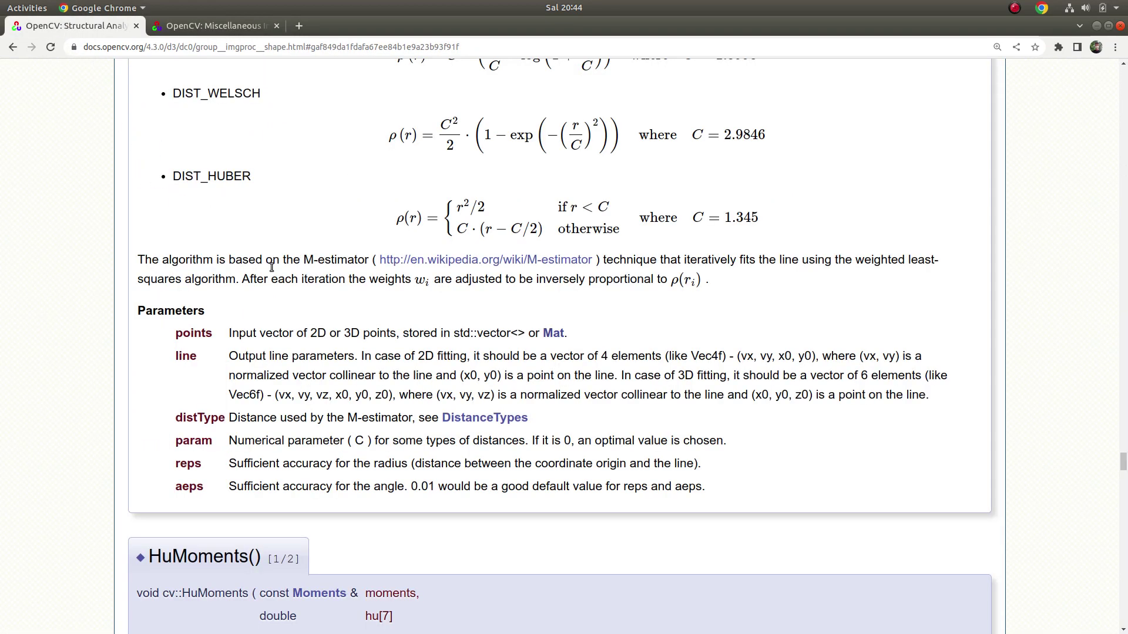
{"action": "left_click_drag", "start_coordinate": [720, 489], "coordinate": [177, 445]}
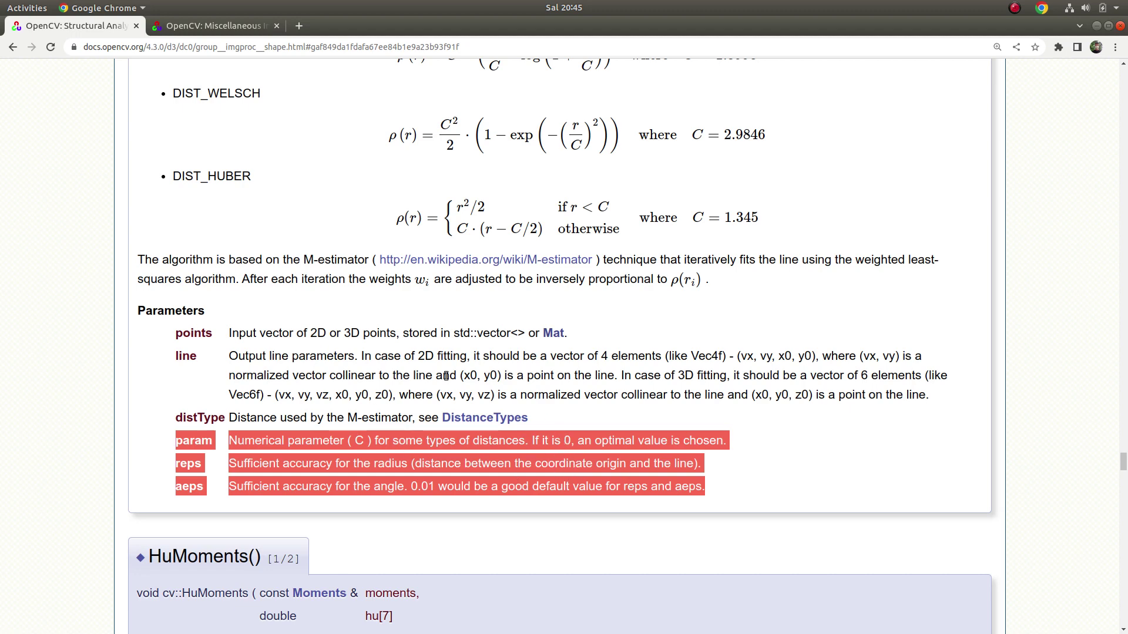
- Run the contour program from Qt Creator and tile the Out and In windows side by side
{"action": "left_click", "coordinate": [20, 149]}
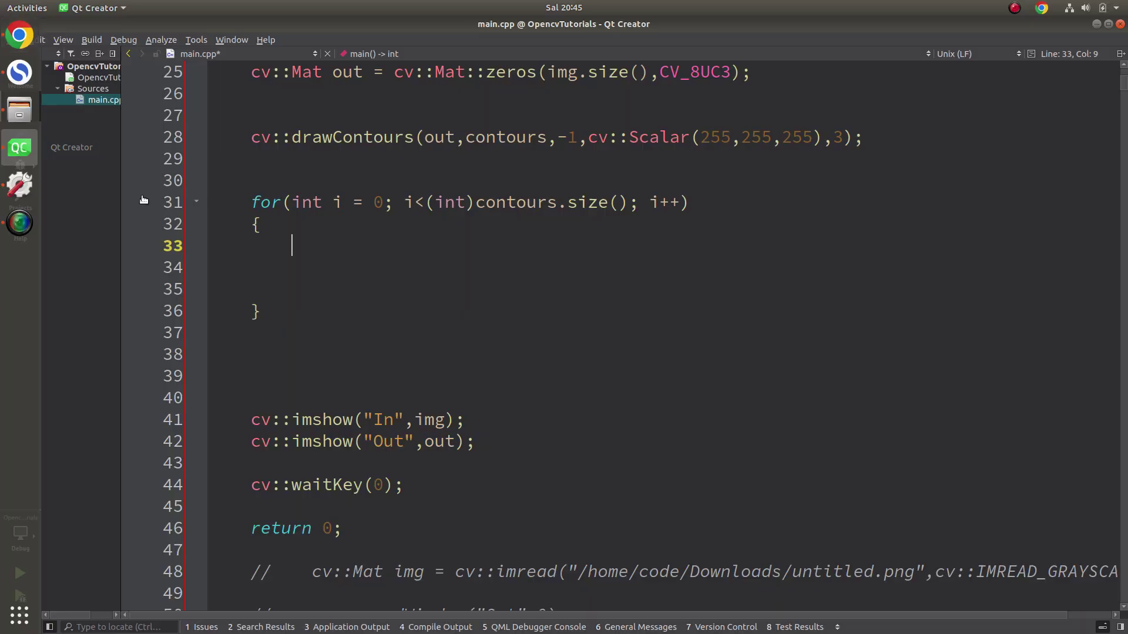
{"action": "scroll", "coordinate": [460, 346], "scroll_direction": "up", "scroll_amount": 3}
{"action": "scroll", "coordinate": [460, 345], "scroll_direction": "up", "scroll_amount": 5}
{"action": "scroll", "coordinate": [460, 346], "scroll_direction": "down", "scroll_amount": 6}
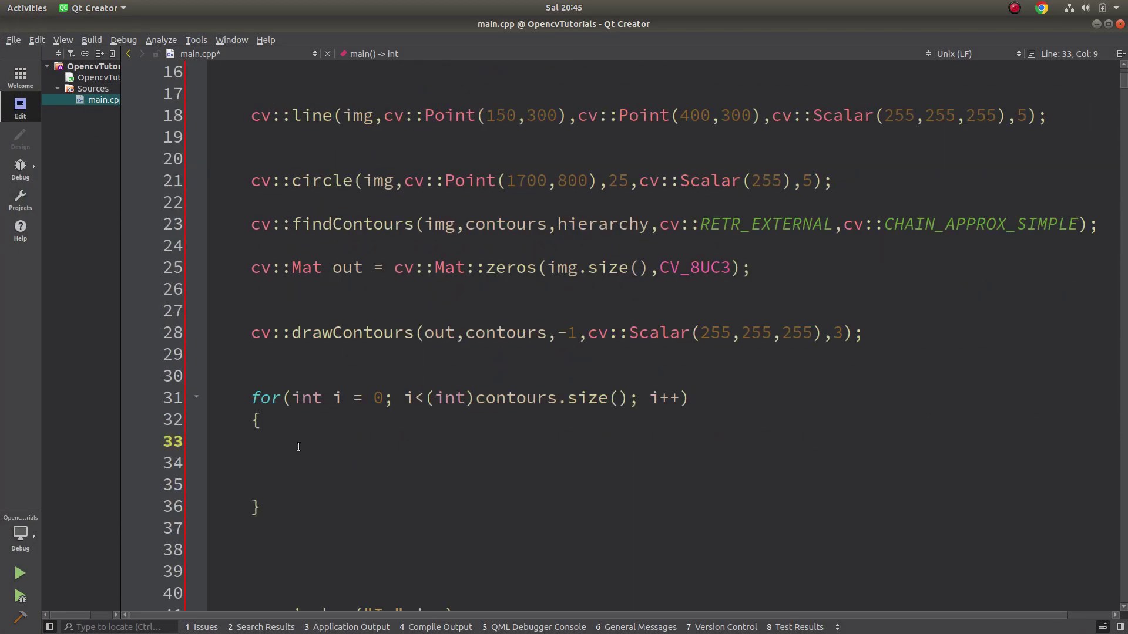
{"action": "scroll", "coordinate": [294, 457], "scroll_direction": "down", "scroll_amount": 2}
{"action": "left_click", "coordinate": [25, 568]}
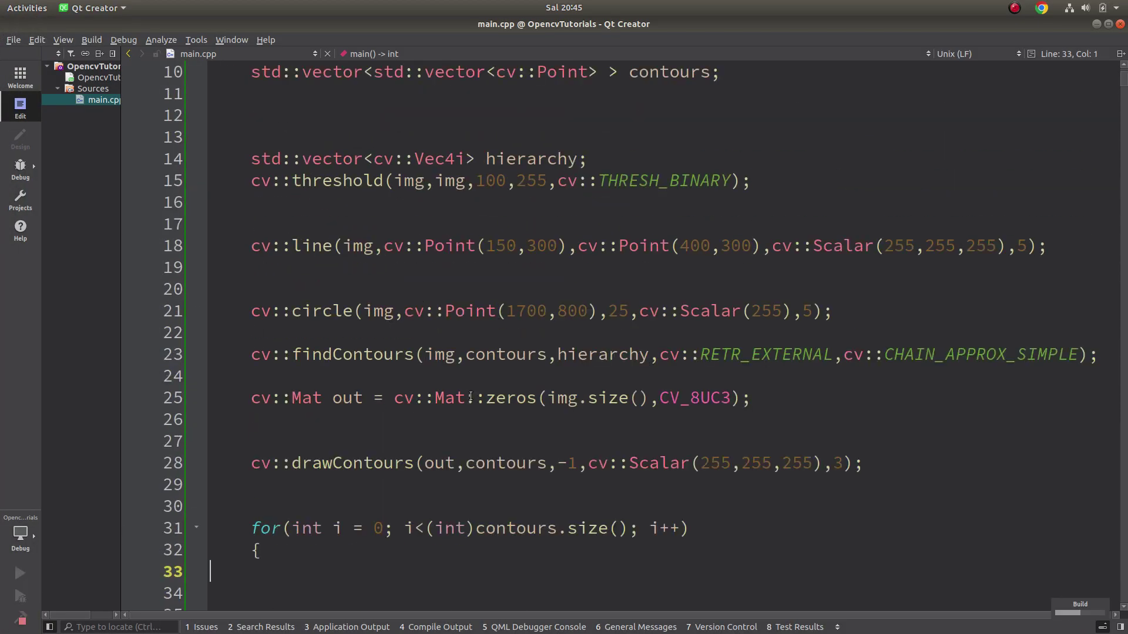
{"action": "scroll", "coordinate": [470, 397], "scroll_direction": "up", "scroll_amount": 2}
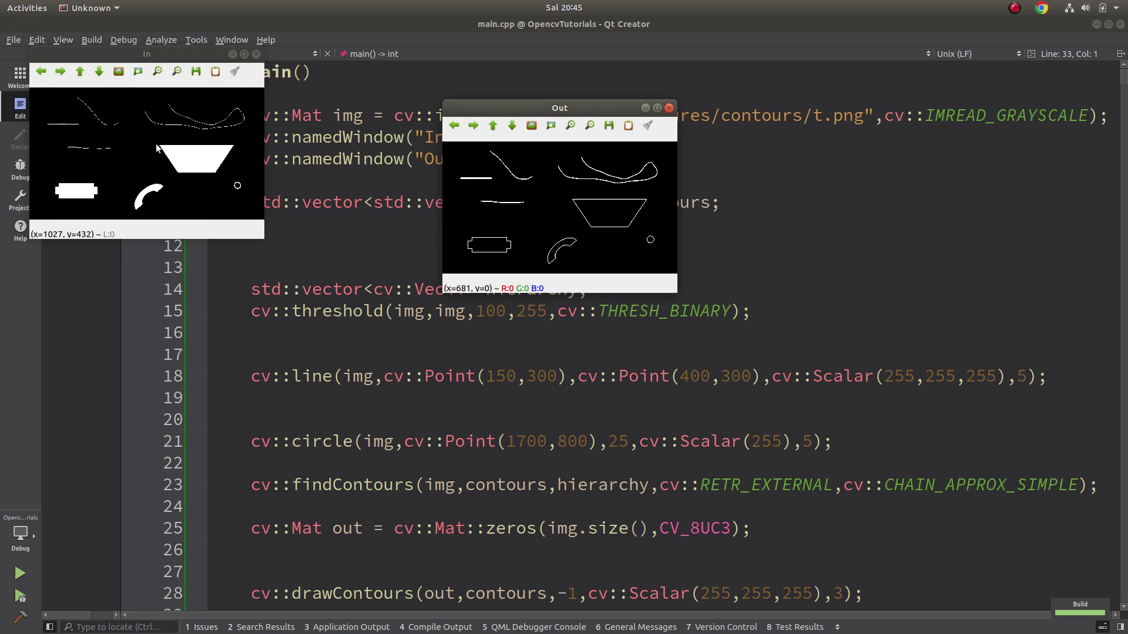
{"action": "key", "text": "super+Right"}
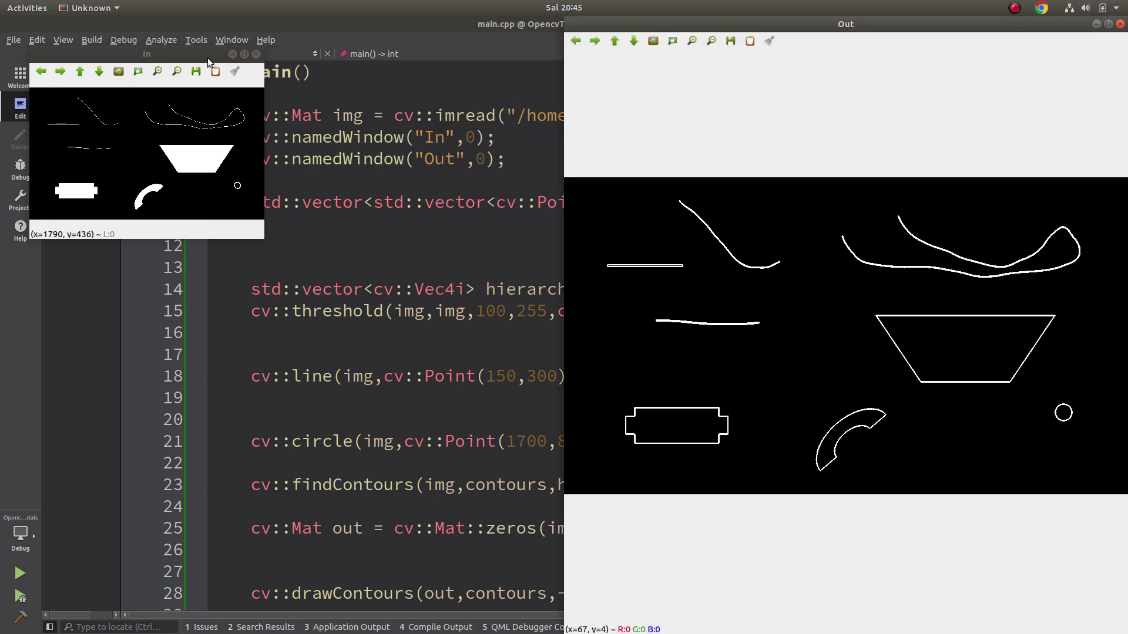
{"action": "key", "text": "super+Left"}
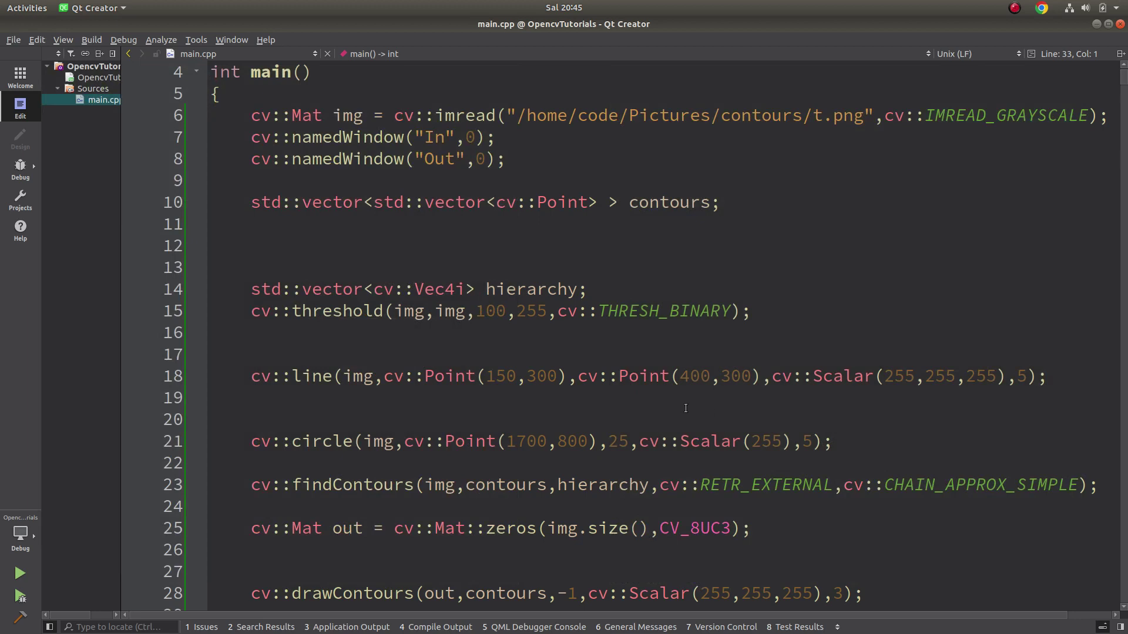
{"action": "scroll", "coordinate": [555, 416], "scroll_direction": "down", "scroll_amount": 5}
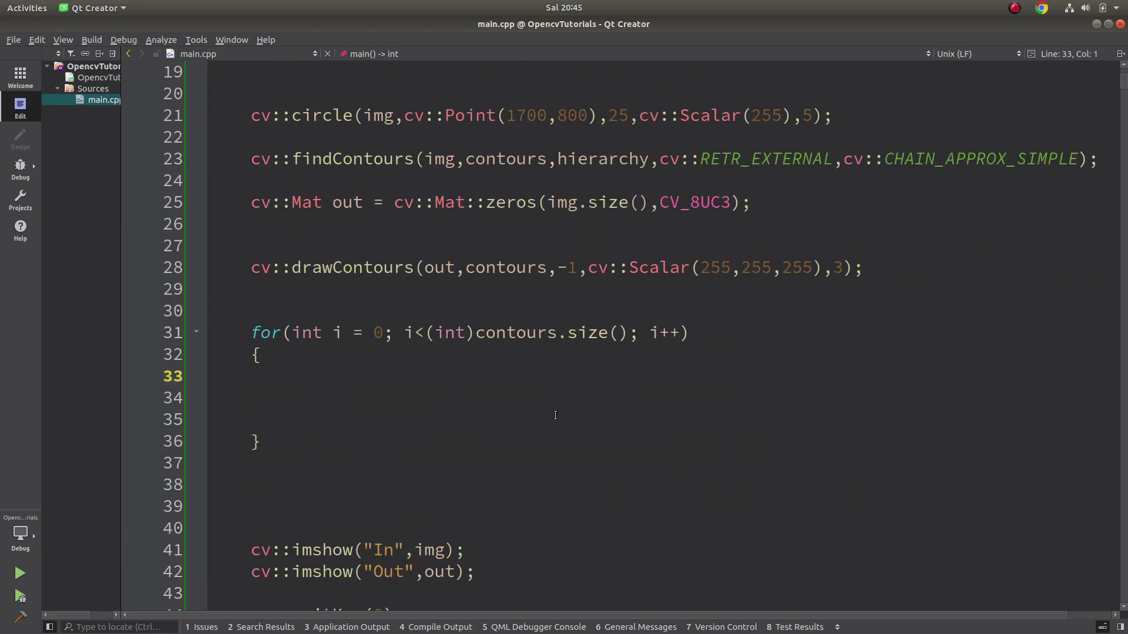
- Add cv::fitLine(contours[i], line, cv::DIST_L1, 0, 0.01, 0.01) inside the contour loop
{"action": "left_click", "coordinate": [311, 391]}
{"action": "key", "text": "Tab"}
{"action": "key", "text": "Tab"}
{"action": "key", "text": "Up"}
{"action": "key", "text": "Tab"}
{"action": "key", "text": "Tab"}
{"action": "type", "text": "c"}
{"action": "type", "text": "v::Ve"}
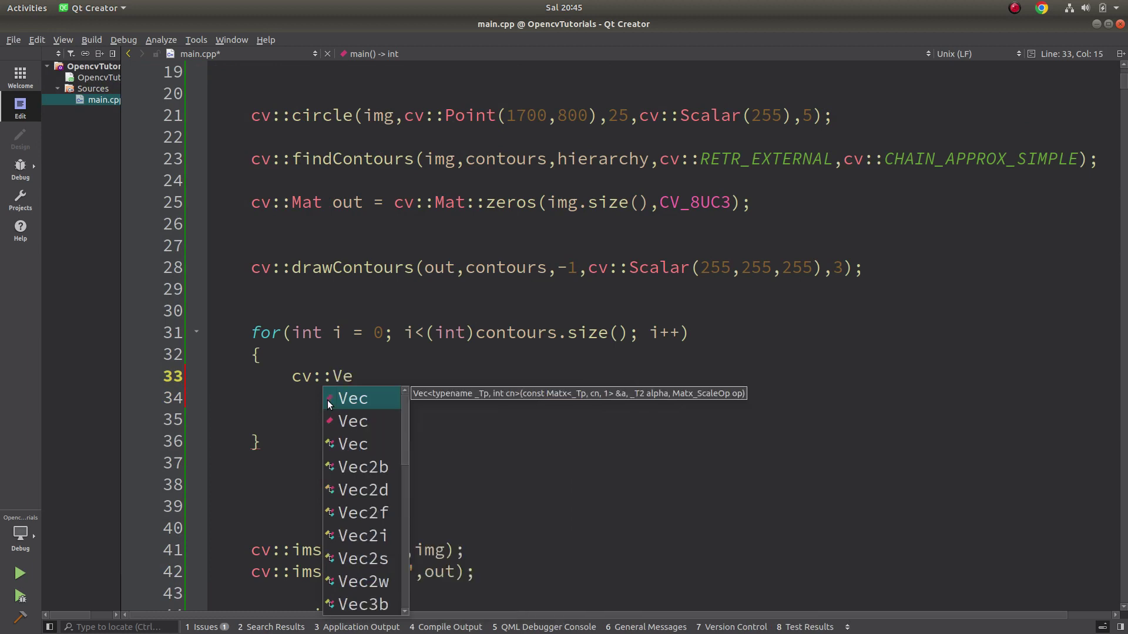
{"action": "type", "text": "cc4"}
{"action": "key", "text": "BackSpace"}
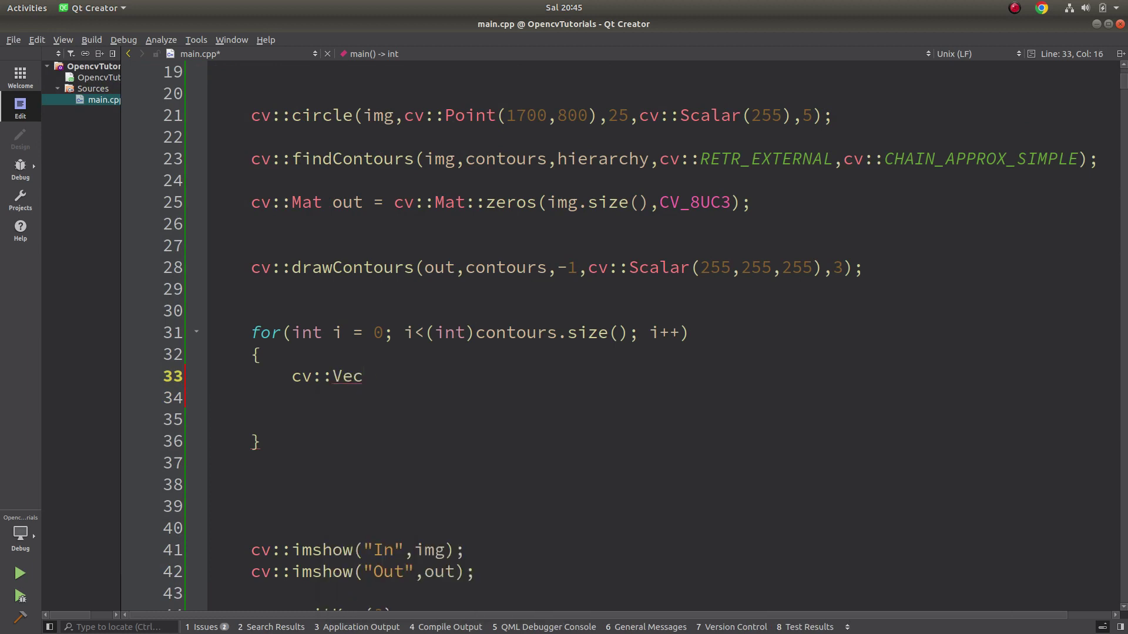
{"action": "type", "text": "4f "}
{"action": "type", "text": "line"}
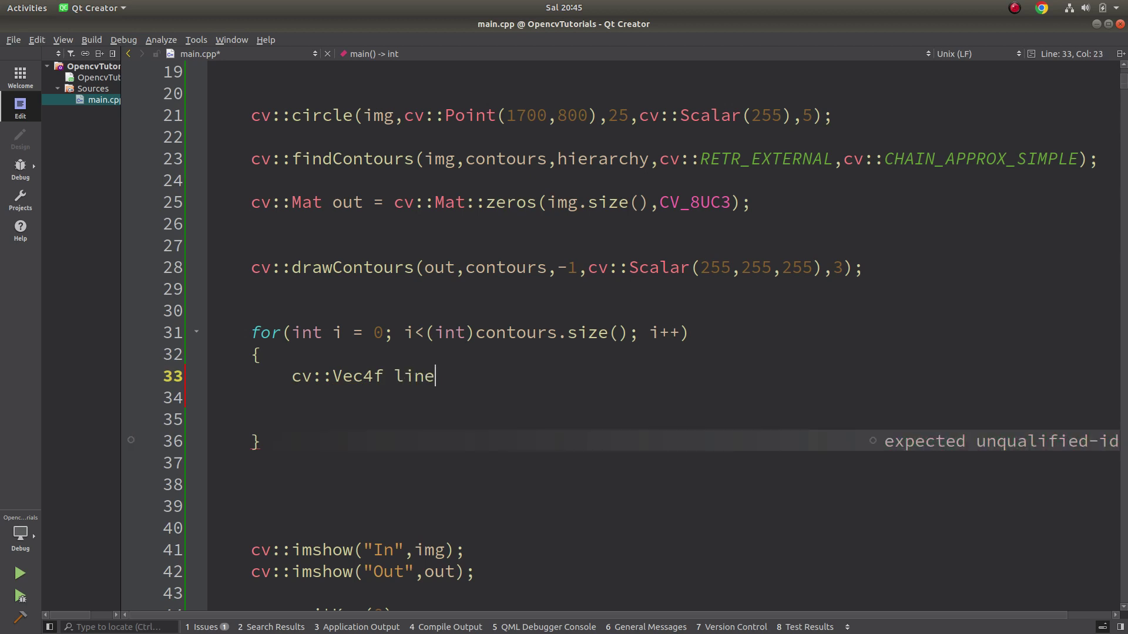
{"action": "type", "text": ";"}
{"action": "key", "text": "Return"}
{"action": "key", "text": "Return"}
{"action": "type", "text": "c"}
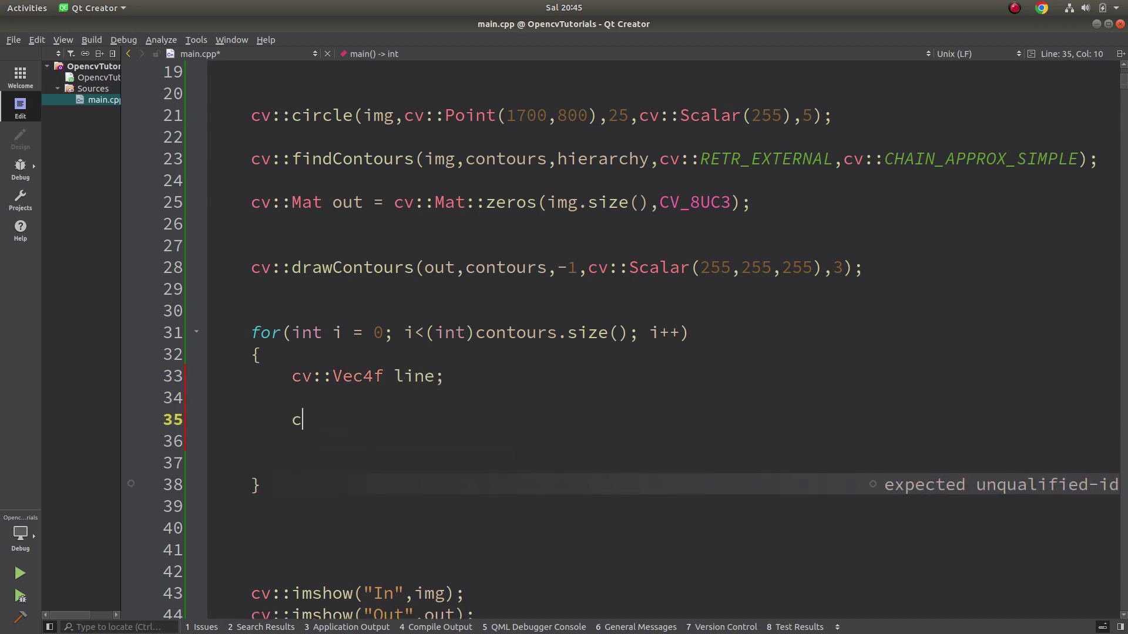
{"action": "type", "text": "v::fit"}
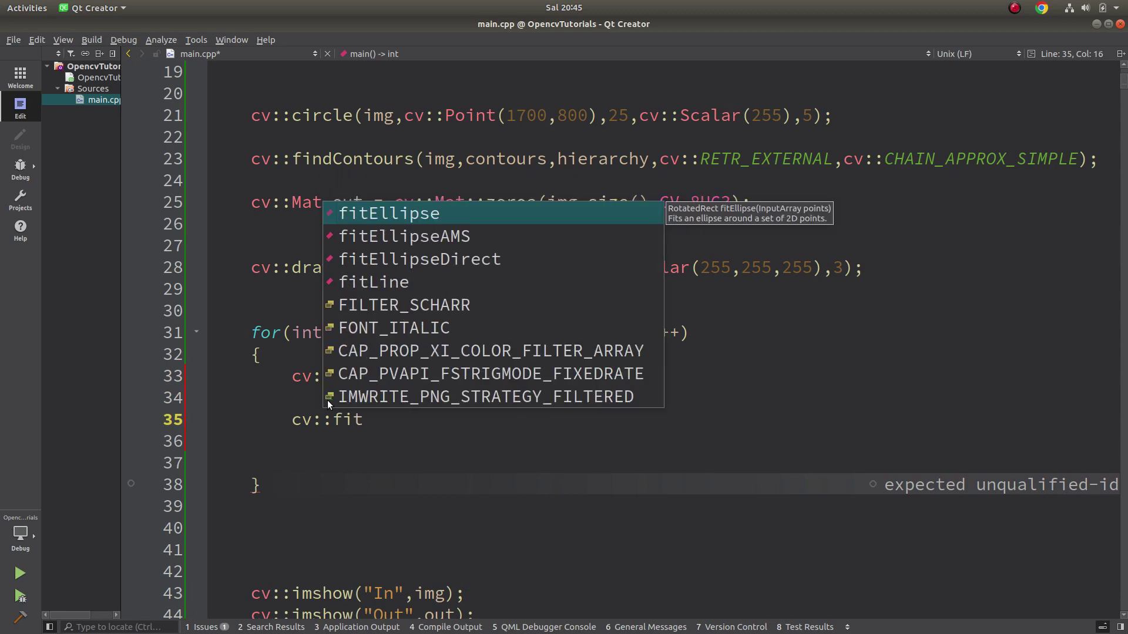
{"action": "key", "text": "Down"}
{"action": "key", "text": "Down"}
{"action": "key", "text": "Down"}
{"action": "key", "text": "Return"}
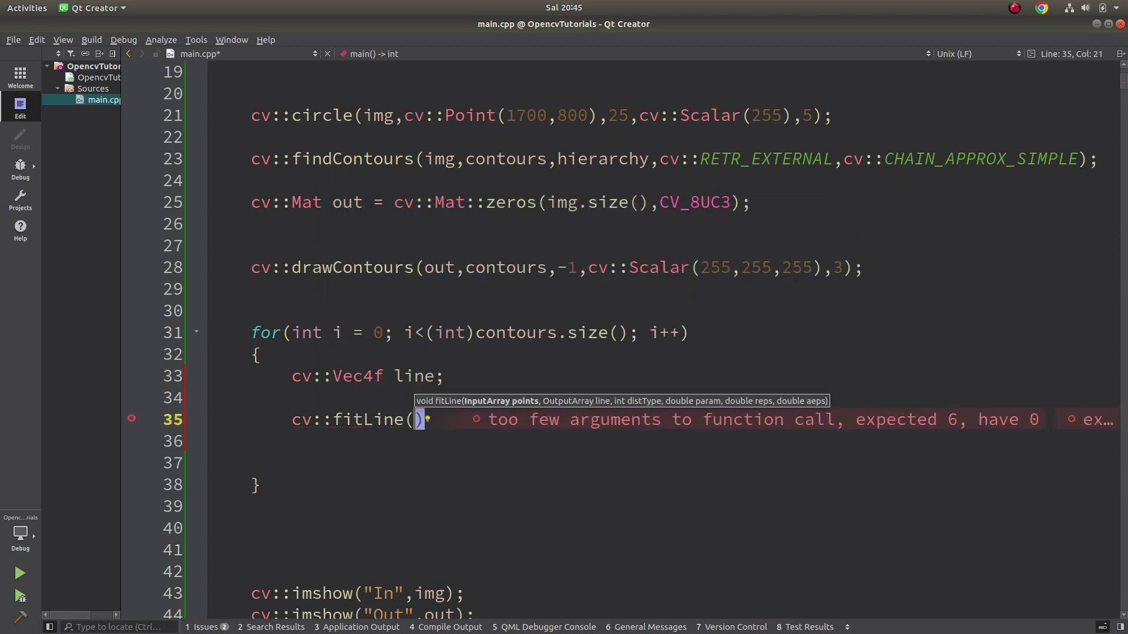
{"action": "type", "text": "cont"}
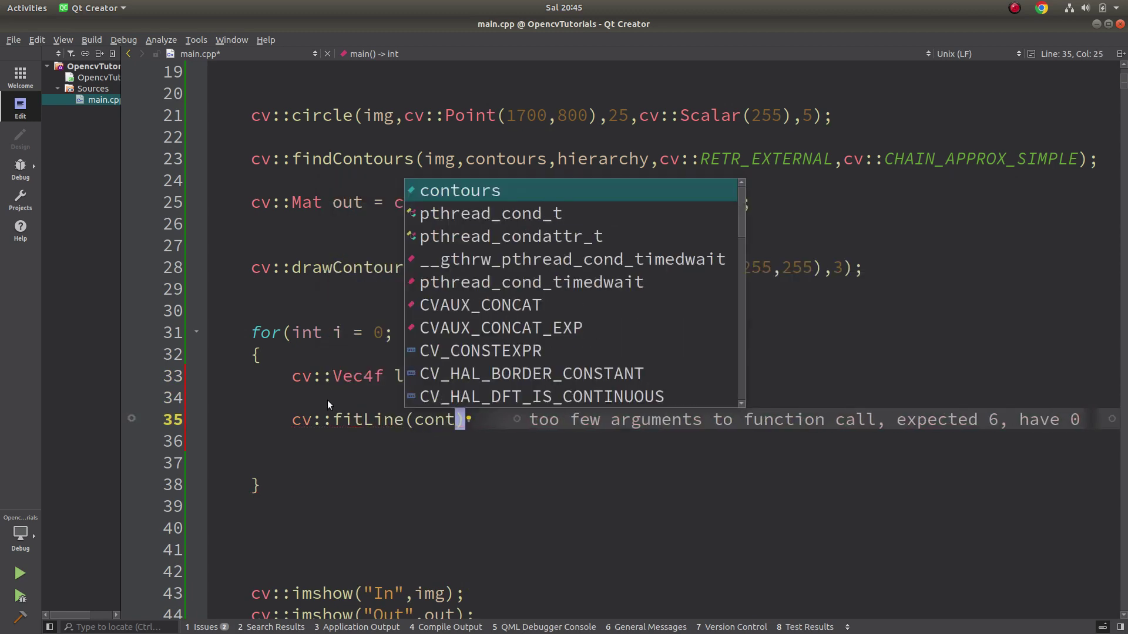
{"action": "type", "text": "ours[i"}
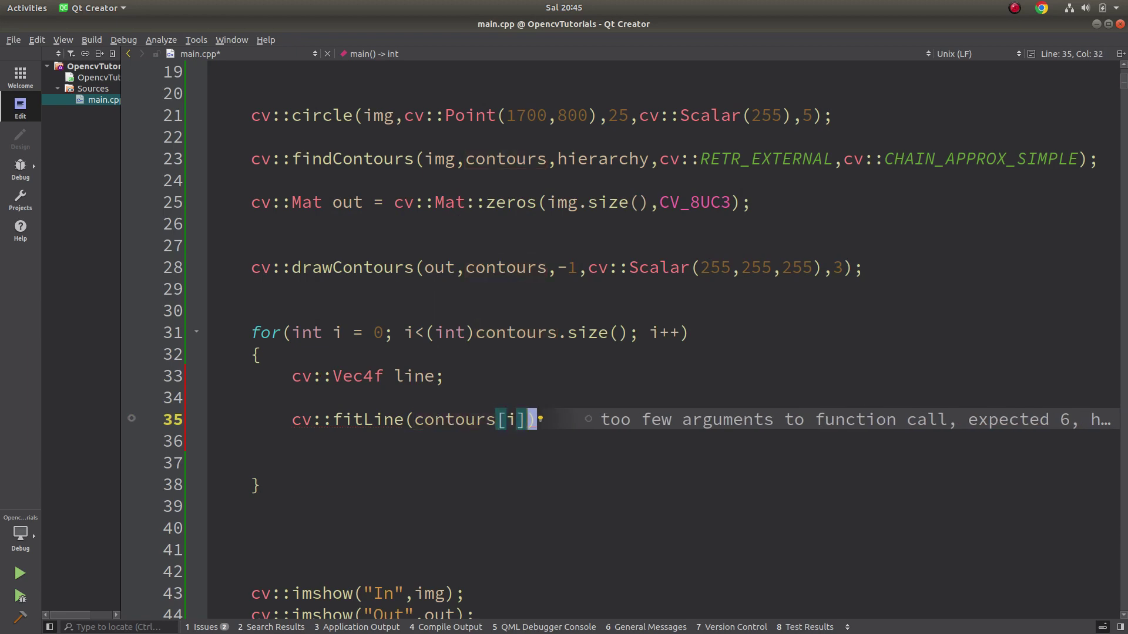
{"action": "type", "text": "]"}
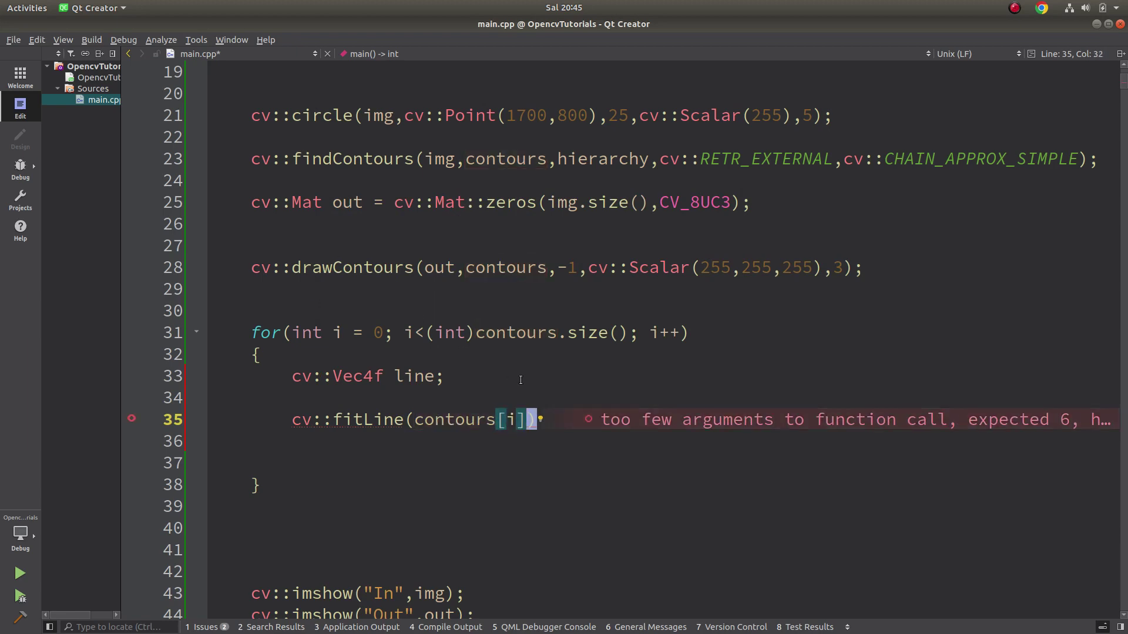
{"action": "type", "text": ","}
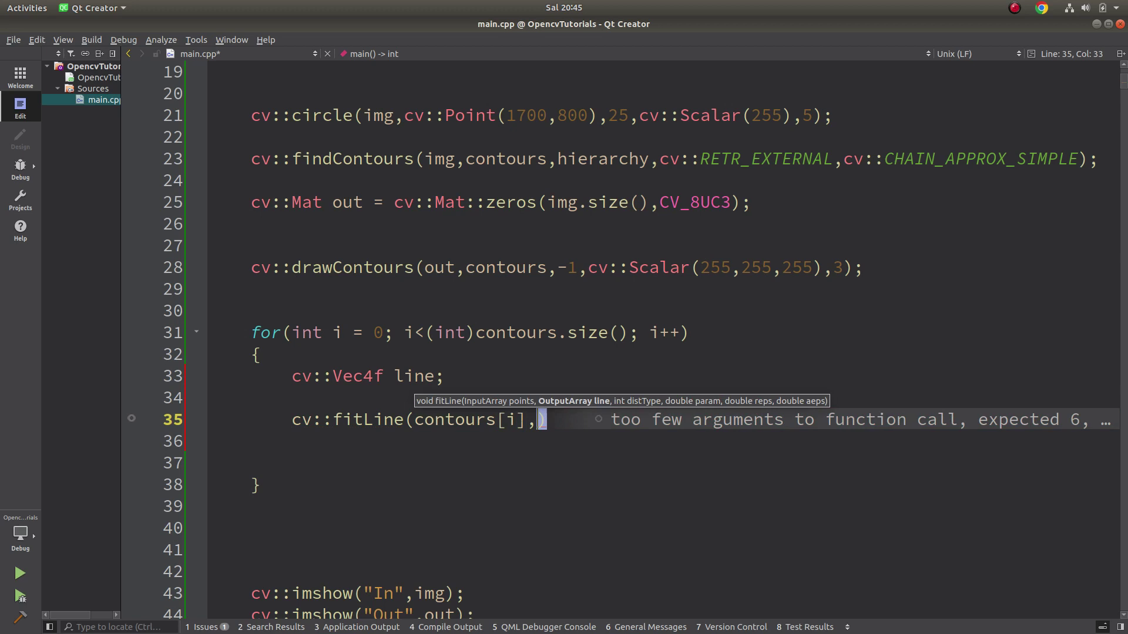
{"action": "type", "text": "l"}
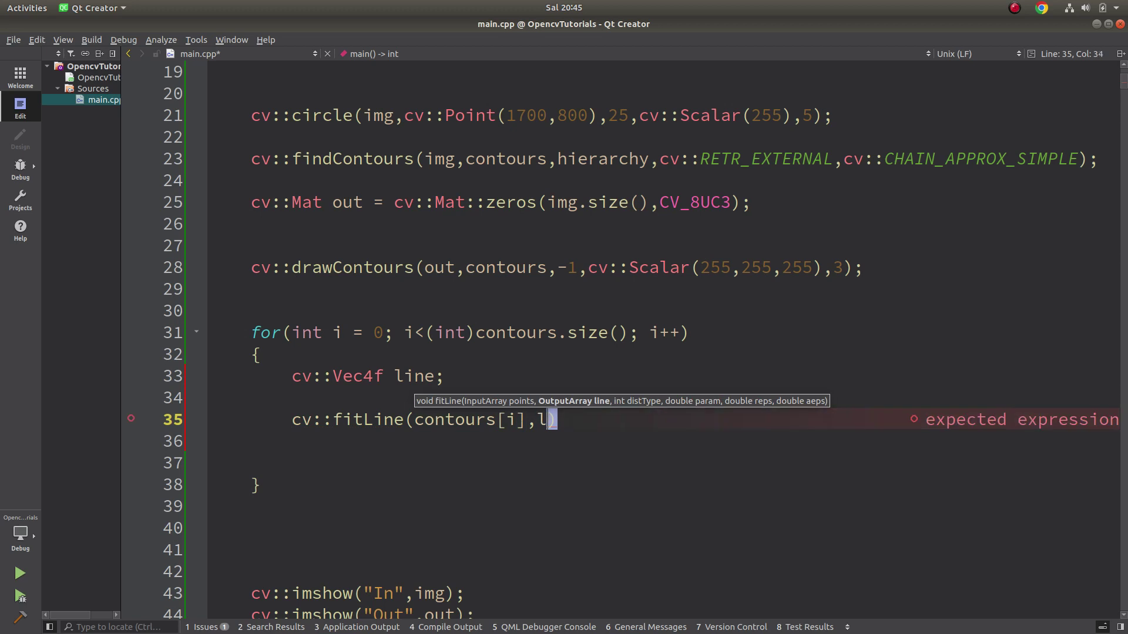
{"action": "type", "text": "ine,"}
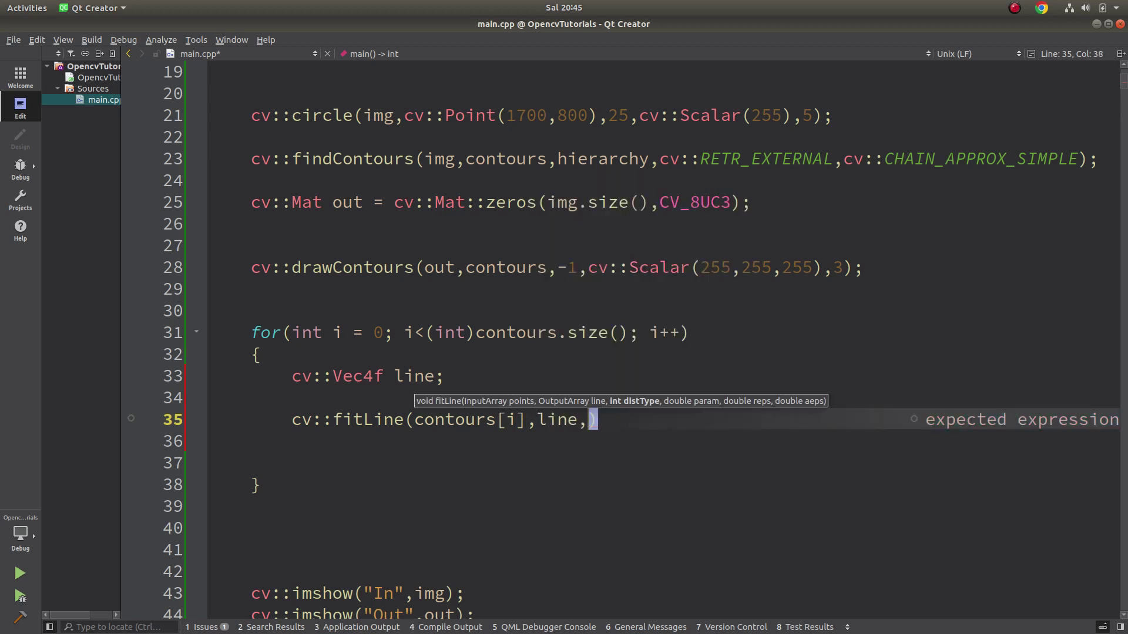
{"action": "type", "text": "cv::DIS"}
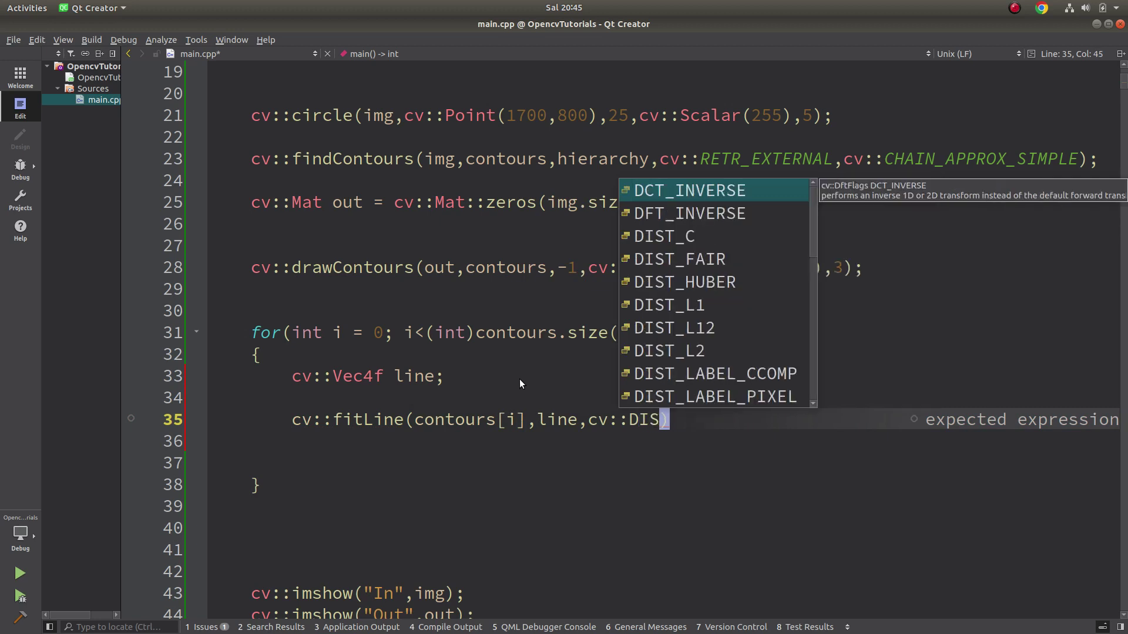
{"action": "key", "text": "Down"}
{"action": "key", "text": "Down"}
{"action": "key", "text": "Down"}
{"action": "key", "text": "Down"}
{"action": "key", "text": "Down"}
{"action": "key", "text": "Return"}
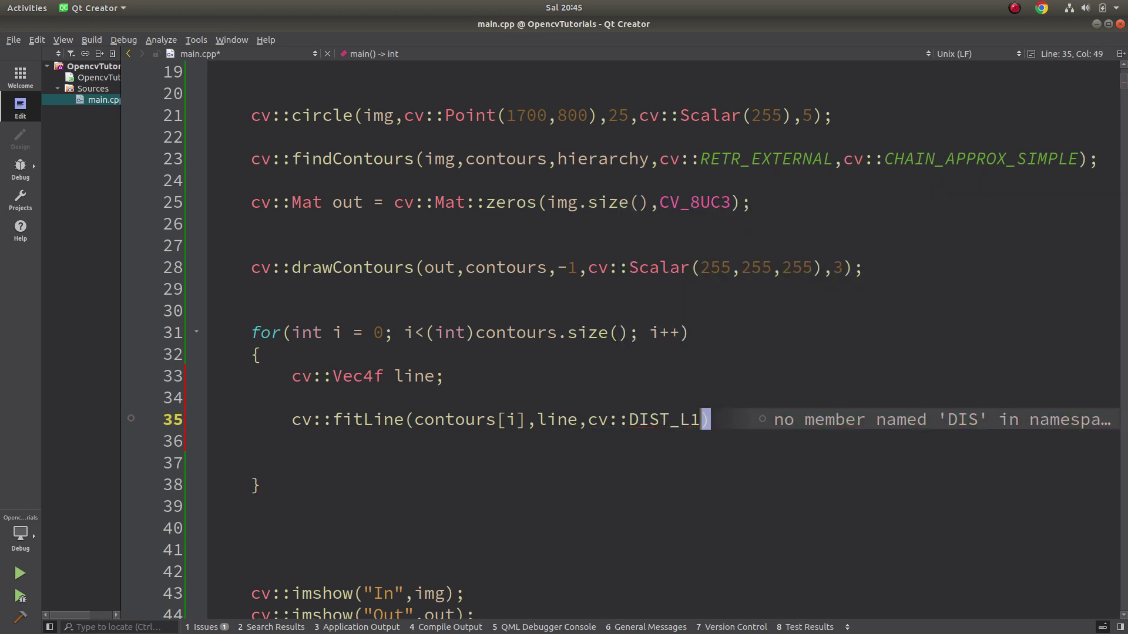
{"action": "type", "text": ",0,"}
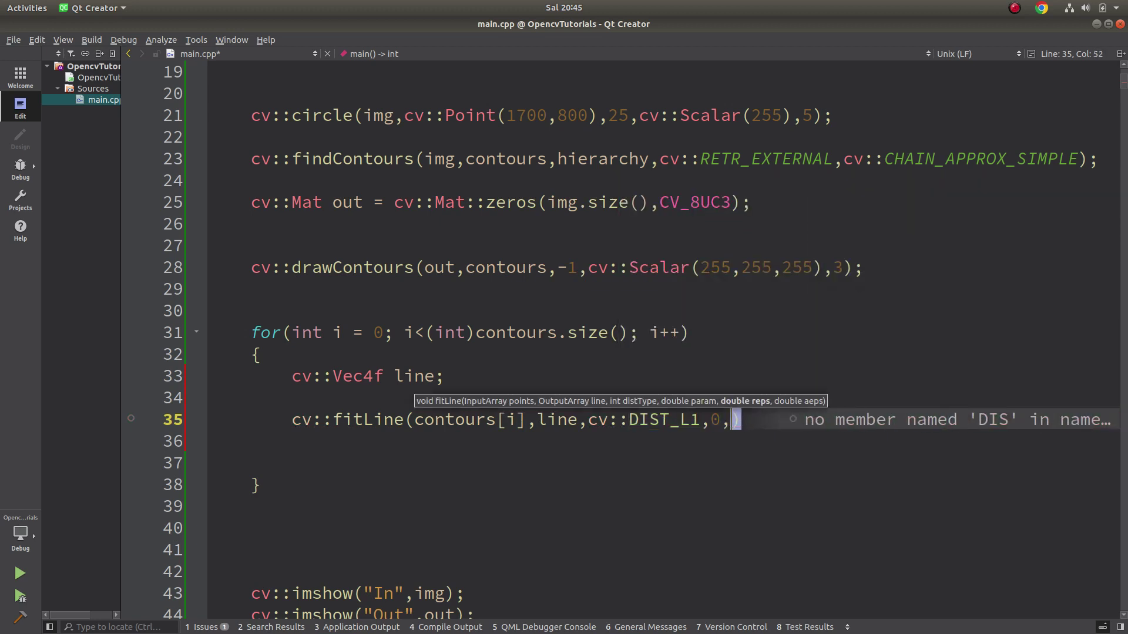
{"action": "type", "text": "0.0"}
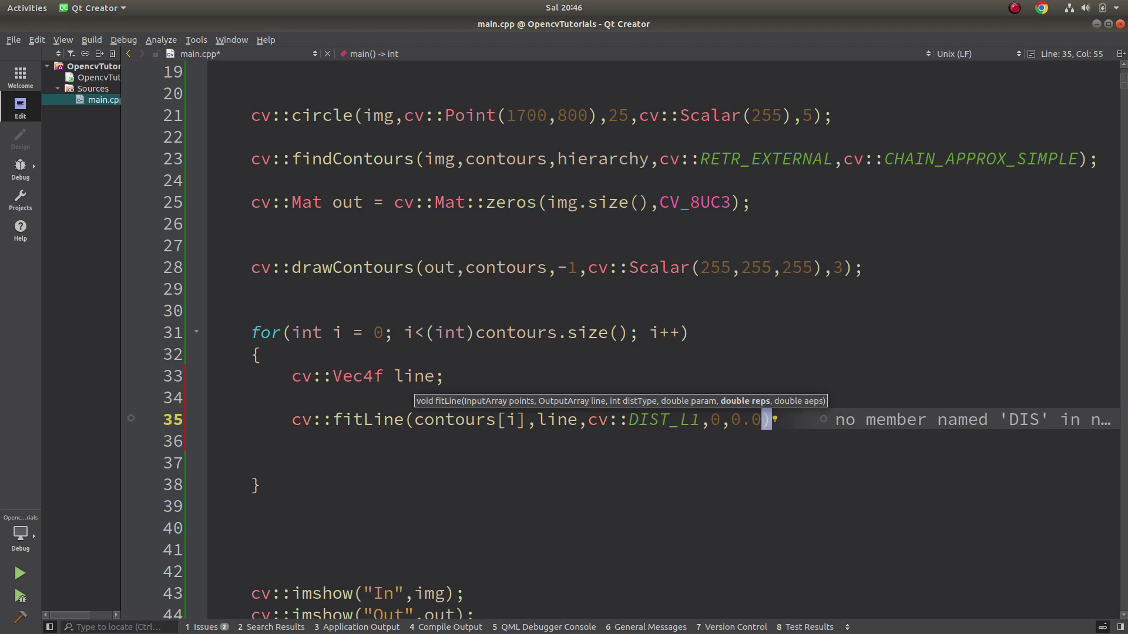
{"action": "type", "text": "1,0.0"}
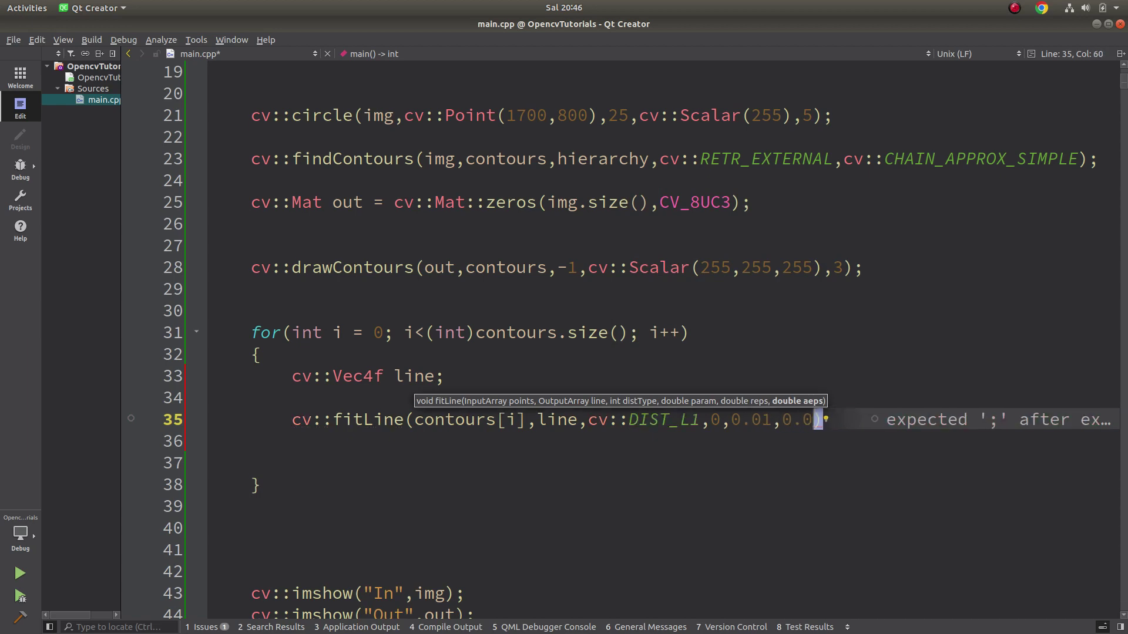
{"action": "type", "text": "1"}
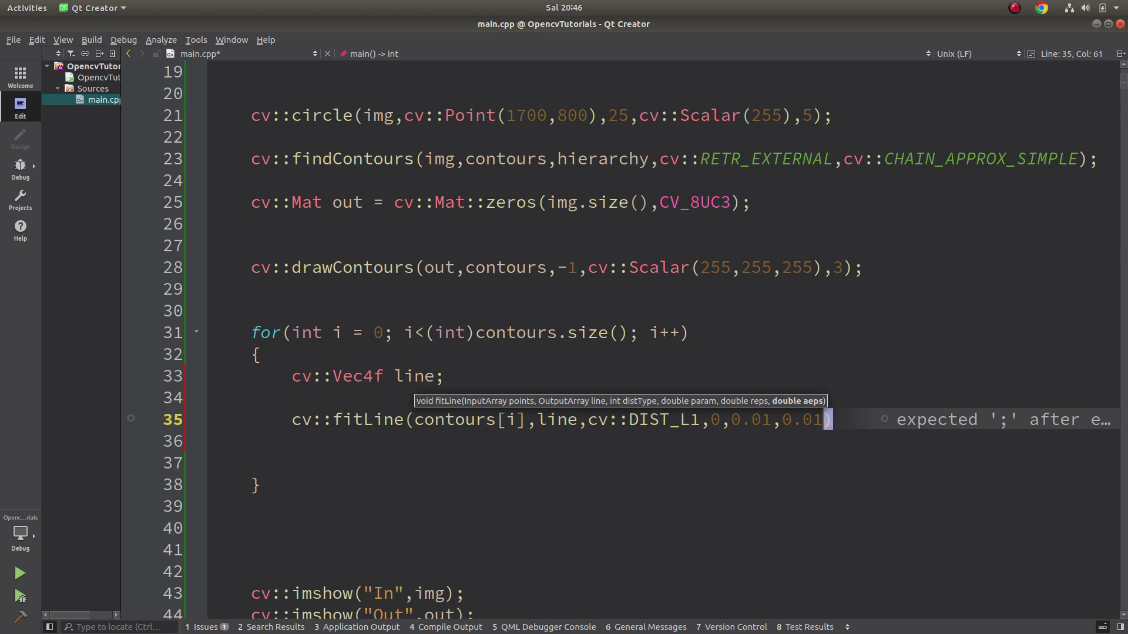
{"action": "type", "text": ");"}
- Add std::cout<<line<<std::endl; on a new line below the fitLine call
{"action": "key", "text": "Return"}
{"action": "key", "text": "Return"}
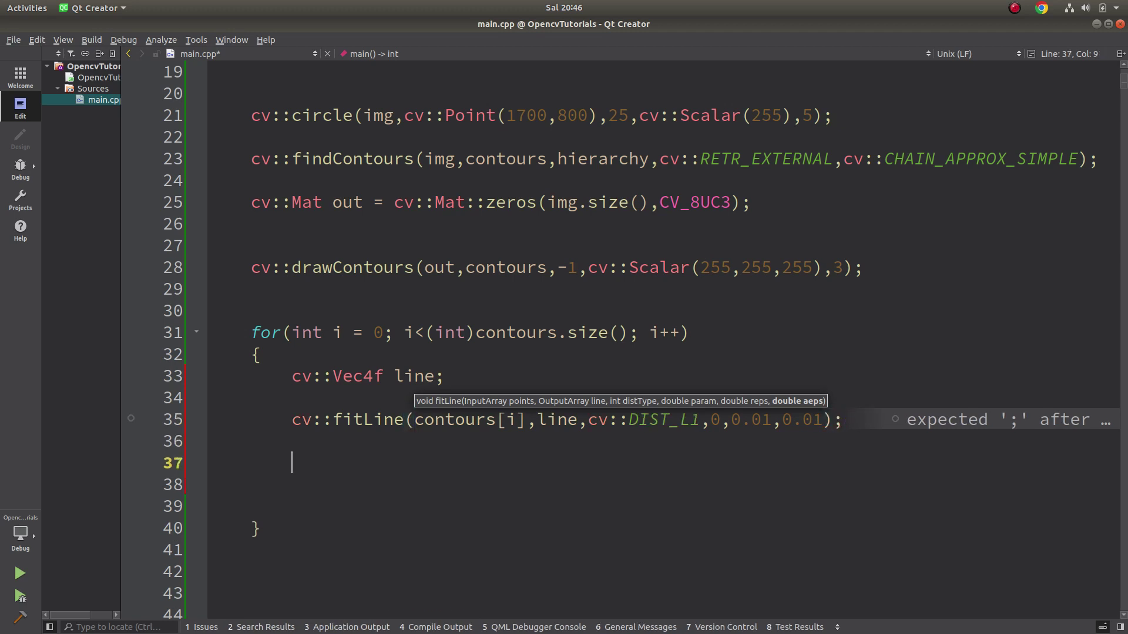
{"action": "type", "text": "std::"}
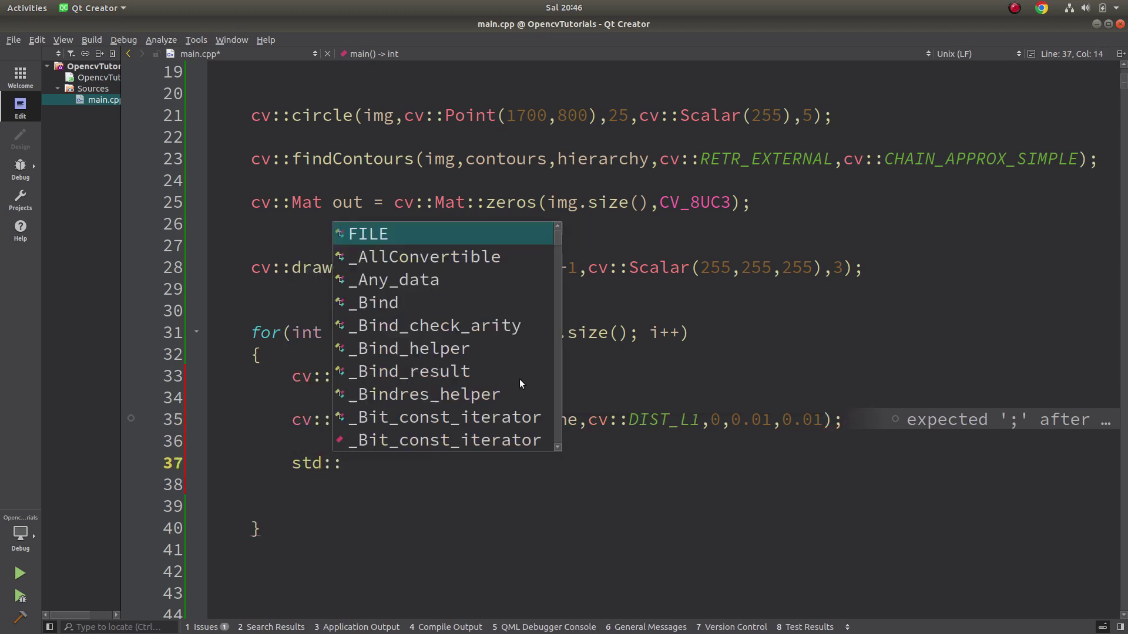
{"action": "type", "text": "cout<<"}
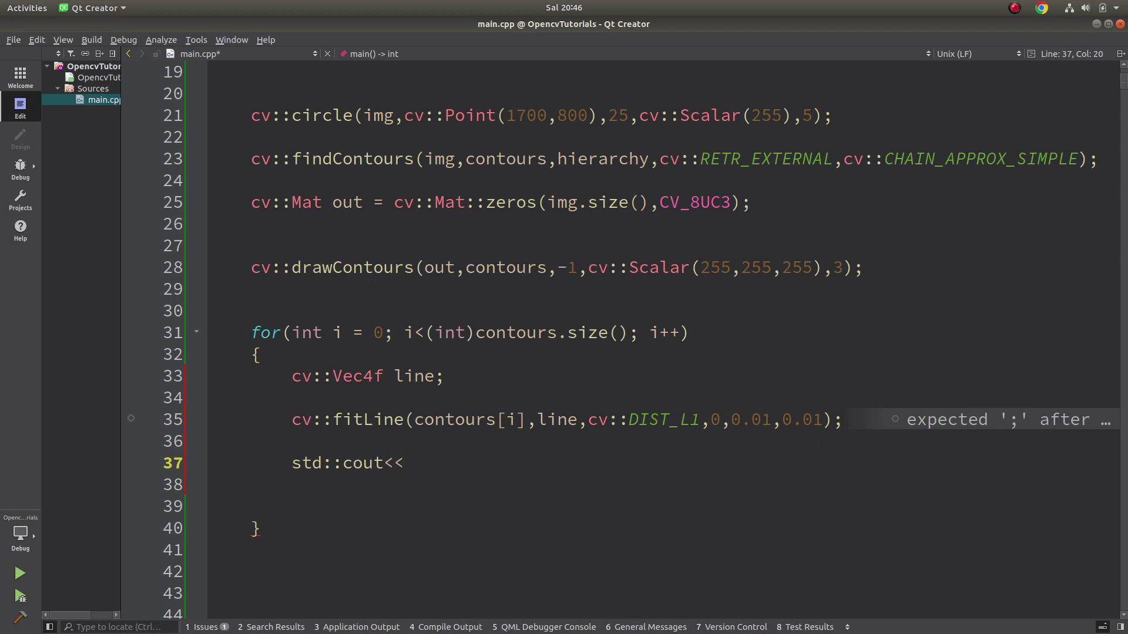
{"action": "type", "text": "line<<"}
{"action": "type", "text": "std::endl;"}
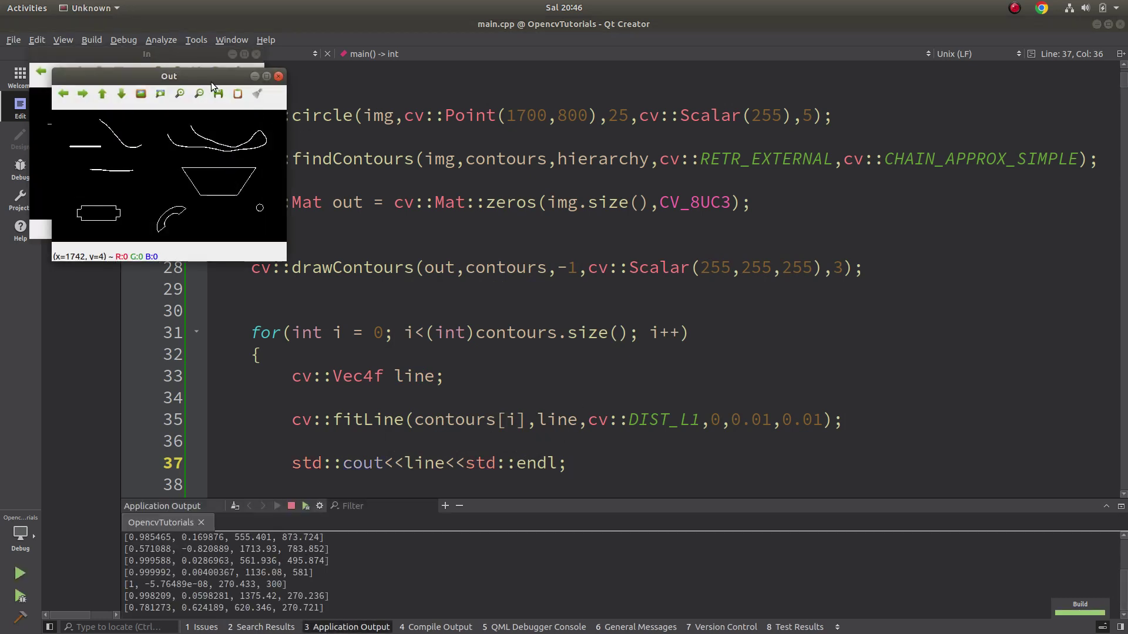
- Run the program, move the Out window beside In, then close the image windows
{"action": "left_click_drag", "start_coordinate": [211, 80], "coordinate": [598, 128]}
{"action": "scroll", "coordinate": [341, 572], "scroll_direction": "up", "scroll_amount": 1}
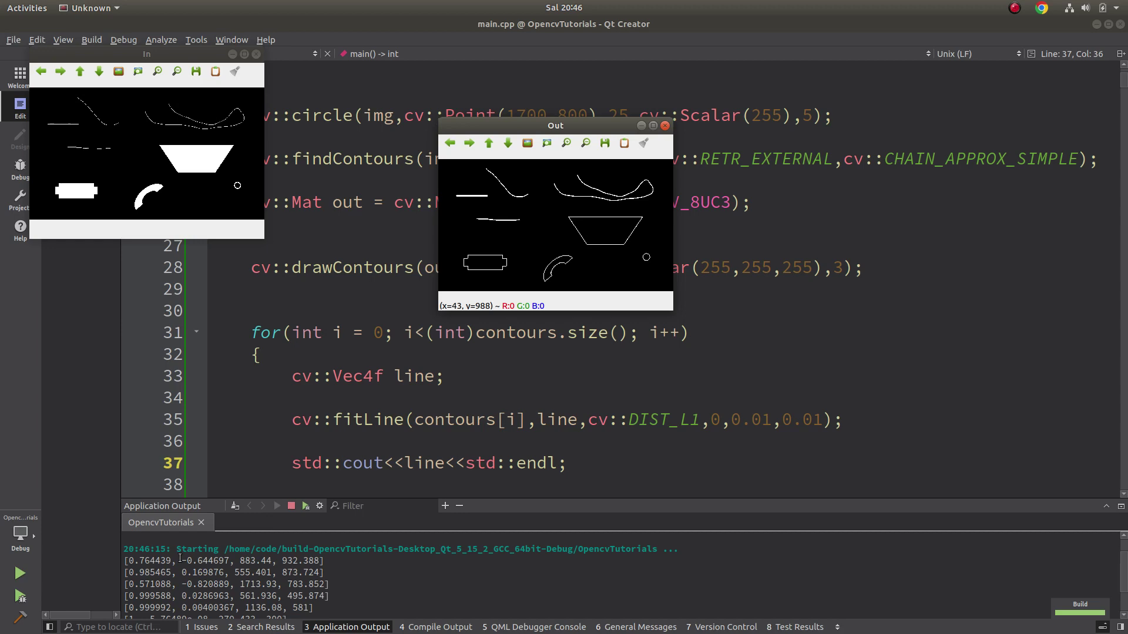
{"action": "key", "text": "Escape"}
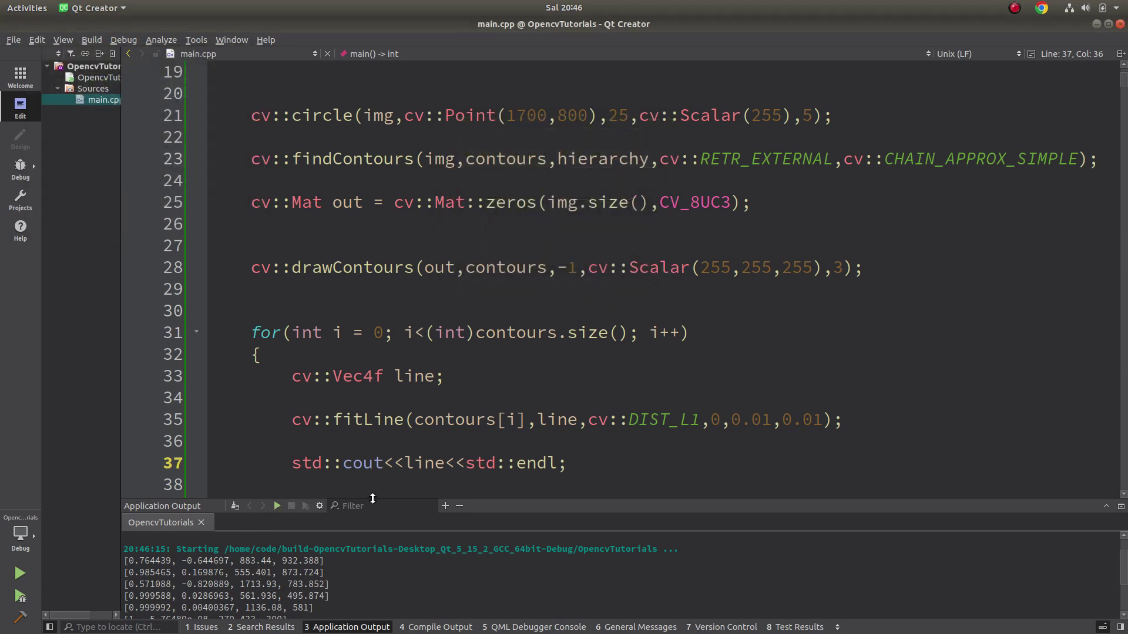
- Enlarge the Application Output pane and select the first line's point coordinates 883.44, 932.388
{"action": "left_click_drag", "start_coordinate": [372, 500], "coordinate": [380, 423]}
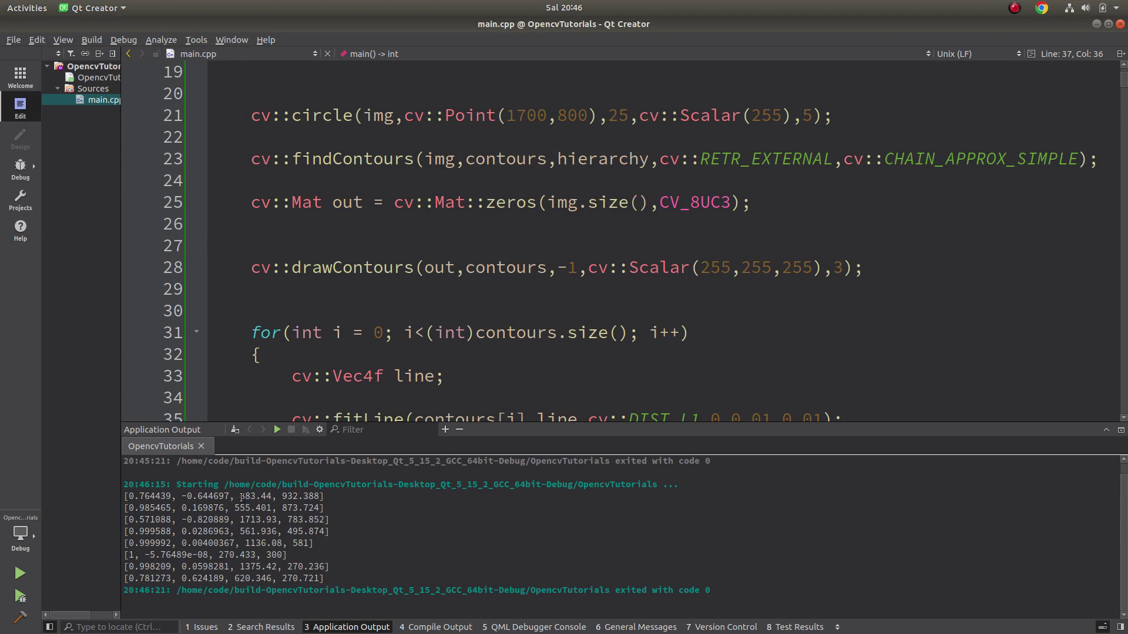
{"action": "left_click_drag", "start_coordinate": [240, 497], "coordinate": [314, 496]}
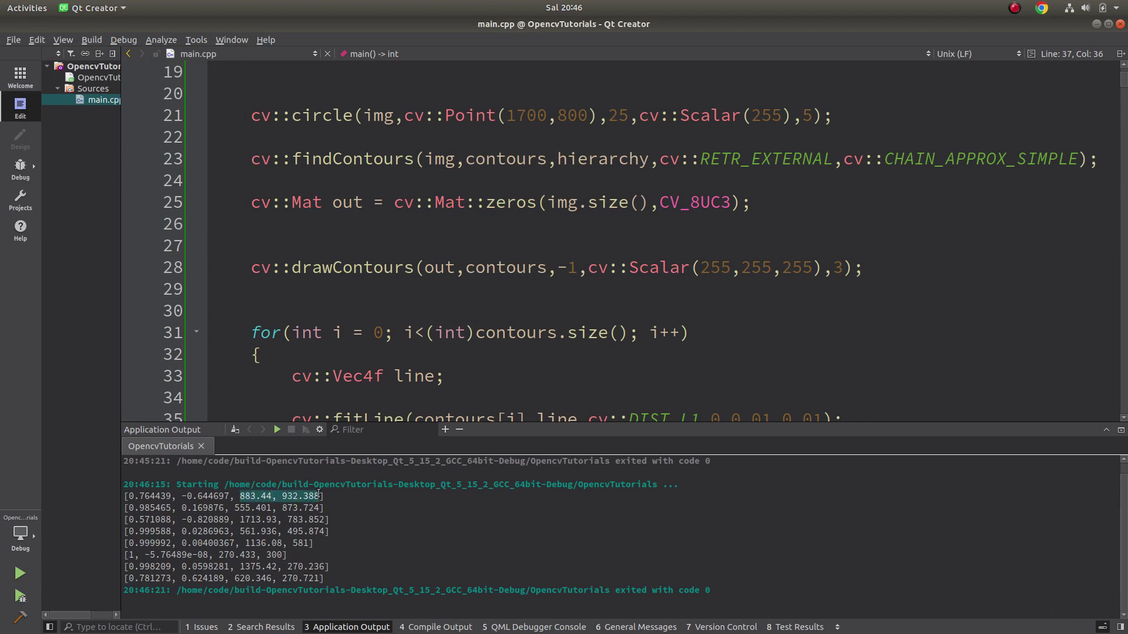
{"action": "scroll", "coordinate": [400, 358], "scroll_direction": "down", "scroll_amount": 2}
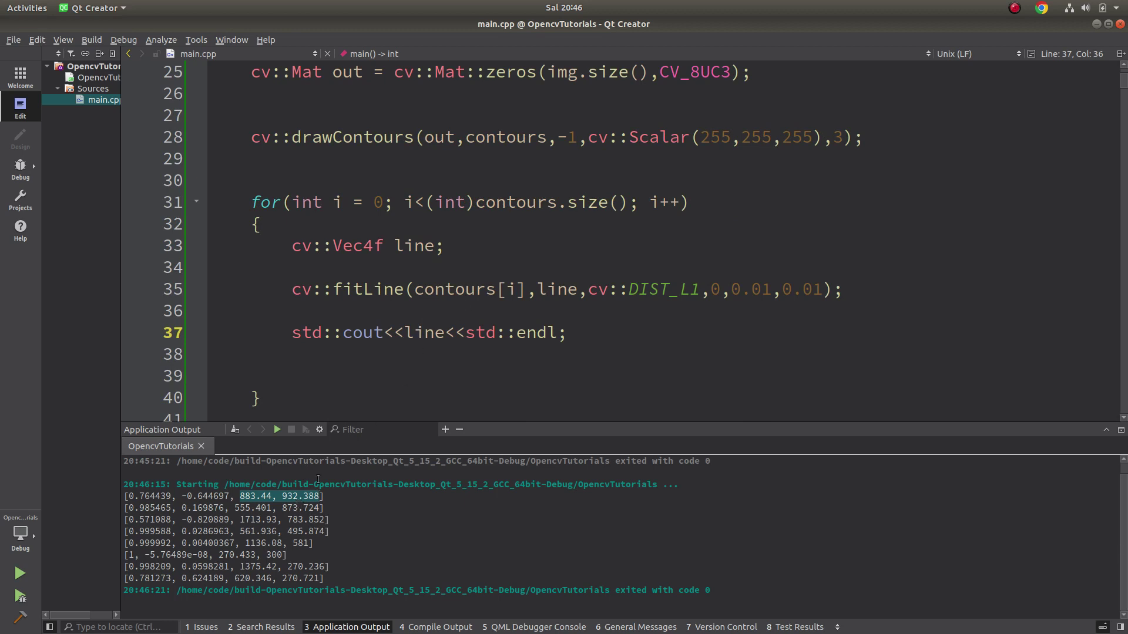
{"action": "left_click", "coordinate": [304, 496]}
{"action": "mouse_move", "coordinate": [322, 497]}
{"action": "left_mouse_down"}
{"action": "mouse_move", "coordinate": [241, 498]}
{"action": "mouse_move", "coordinate": [321, 497]}
{"action": "left_mouse_up"}
{"action": "left_click", "coordinate": [275, 496]}
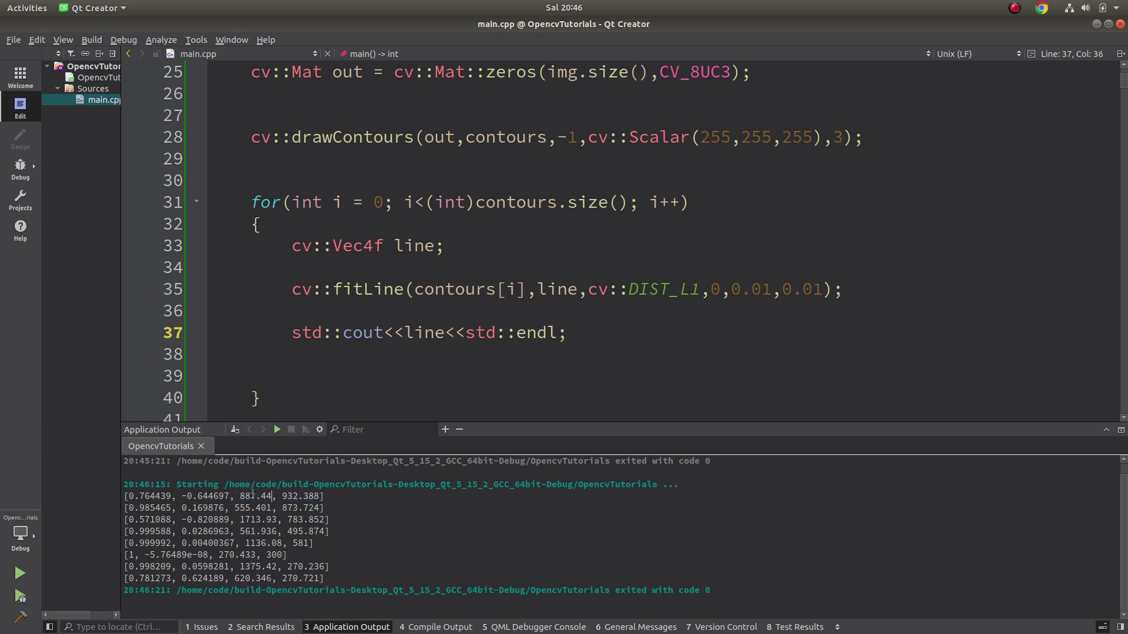
- Select the first line's direction values and point coordinates again to explain them
{"action": "left_click_drag", "start_coordinate": [233, 497], "coordinate": [130, 498]}
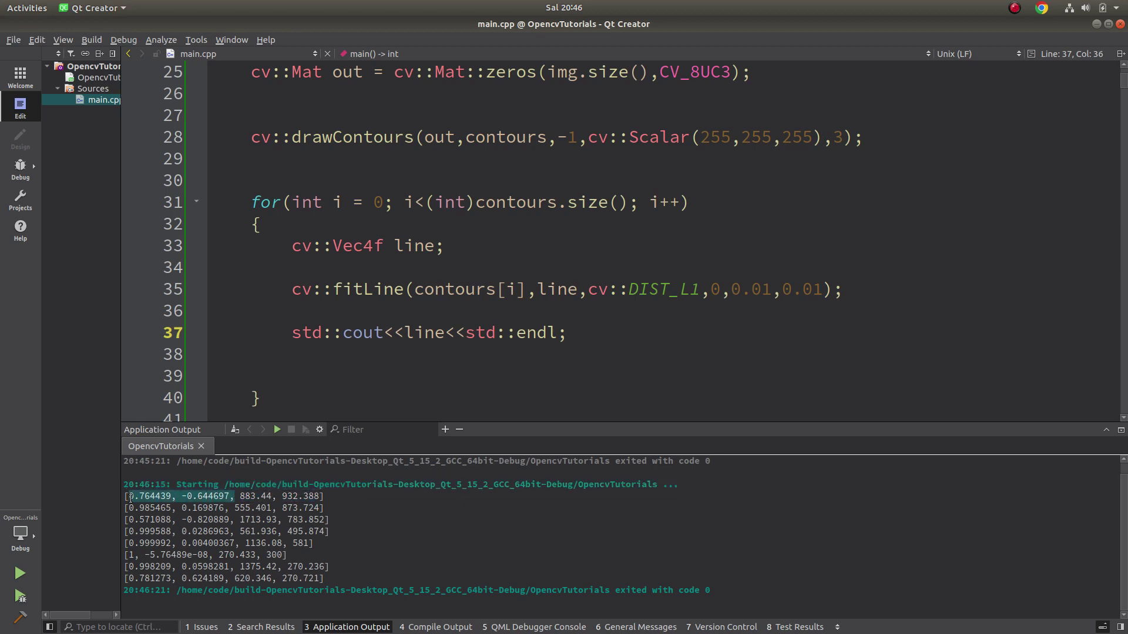
{"action": "left_click", "coordinate": [245, 500]}
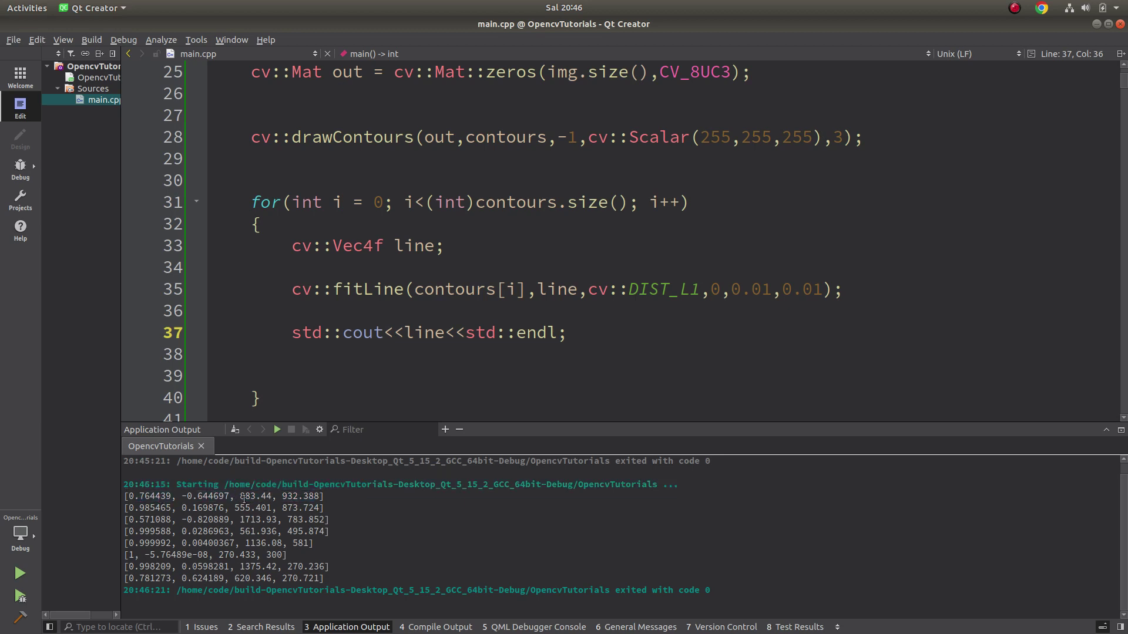
{"action": "left_click_drag", "start_coordinate": [242, 496], "coordinate": [320, 498]}
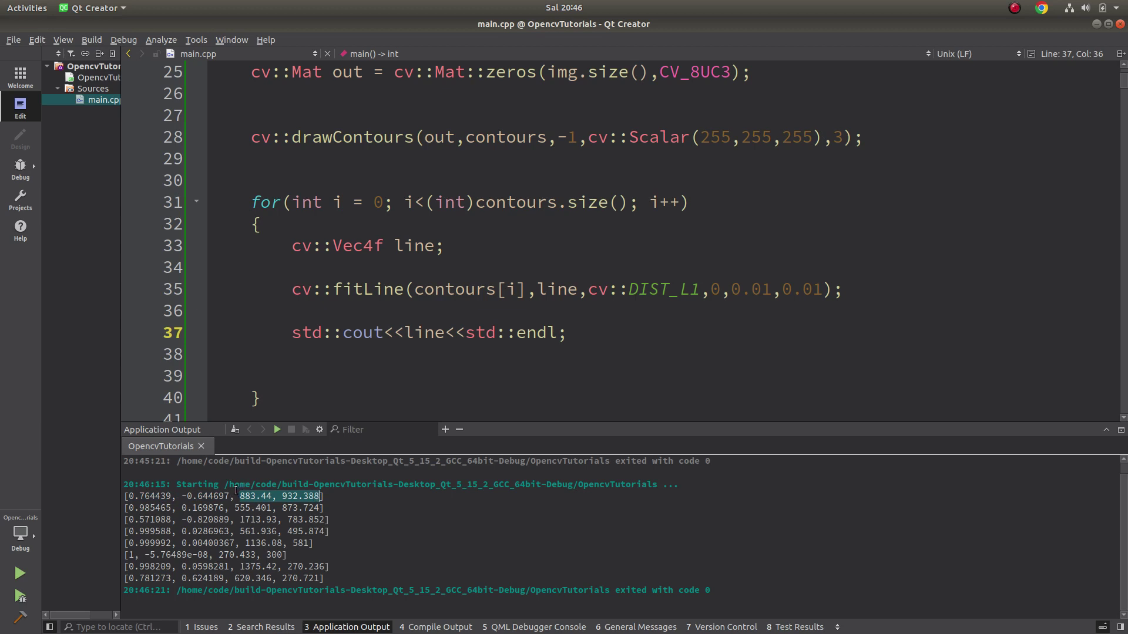
{"action": "left_click_drag", "start_coordinate": [234, 496], "coordinate": [127, 497]}
{"action": "left_click", "coordinate": [601, 333]}
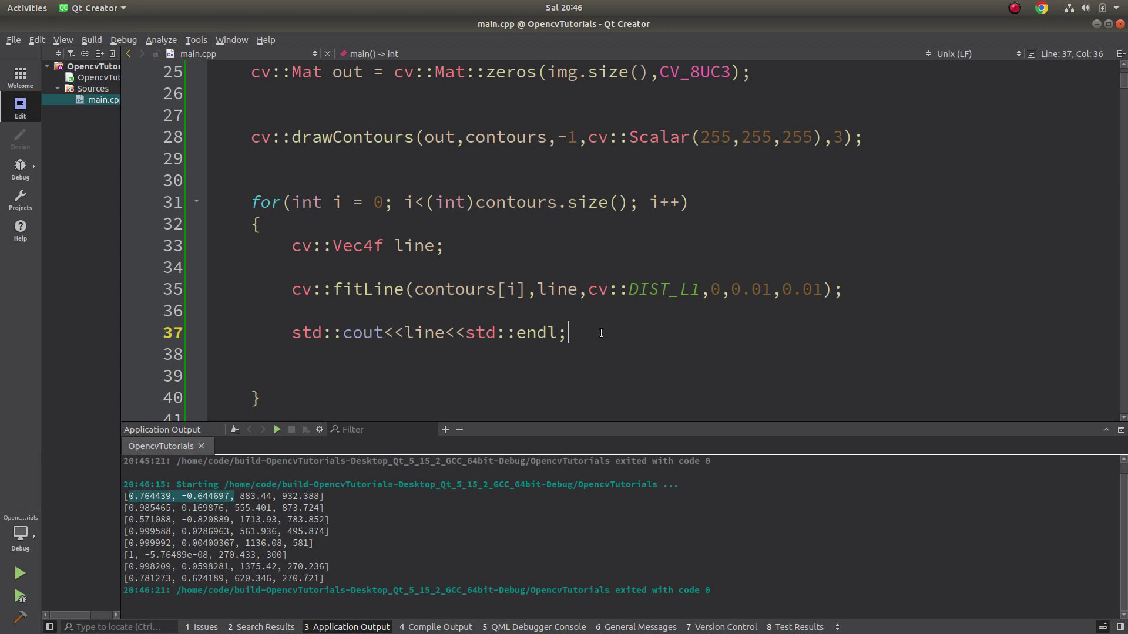
- Declare cv::Point p1(line[0]*100 + line[2], line[1]*100 + line[3]) on line 39
{"action": "key", "text": "Return"}
{"action": "key", "text": "Return"}
{"action": "scroll", "coordinate": [601, 333], "scroll_direction": "down", "scroll_amount": 1}
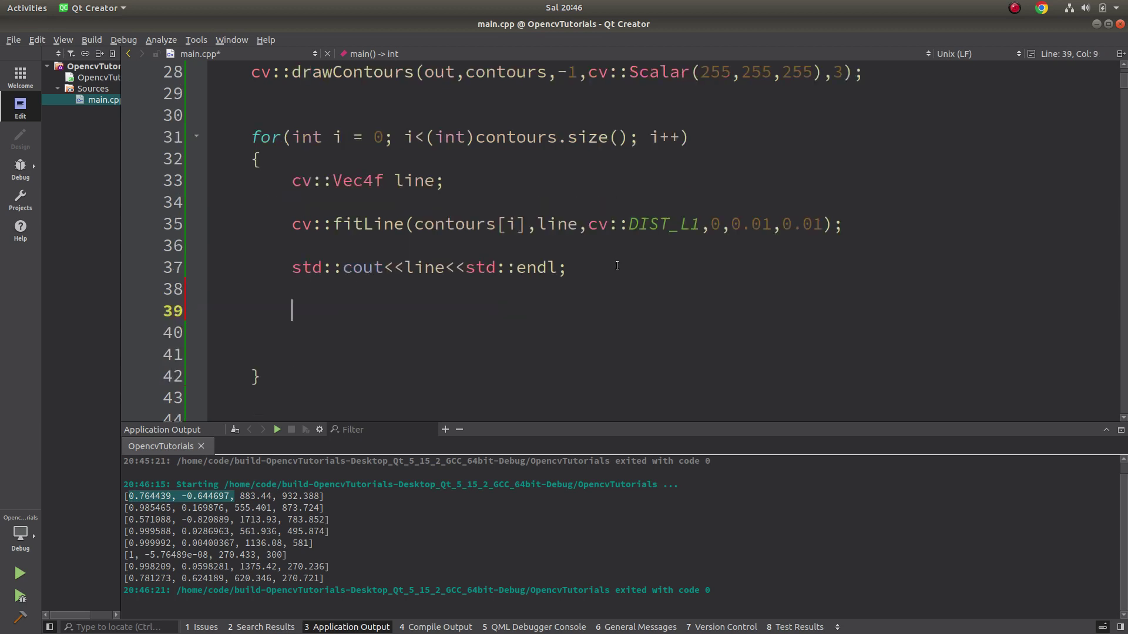
{"action": "type", "text": "cv"}
{"action": "key", "text": "BackSpace"}
{"action": "key", "text": "BackSpace"}
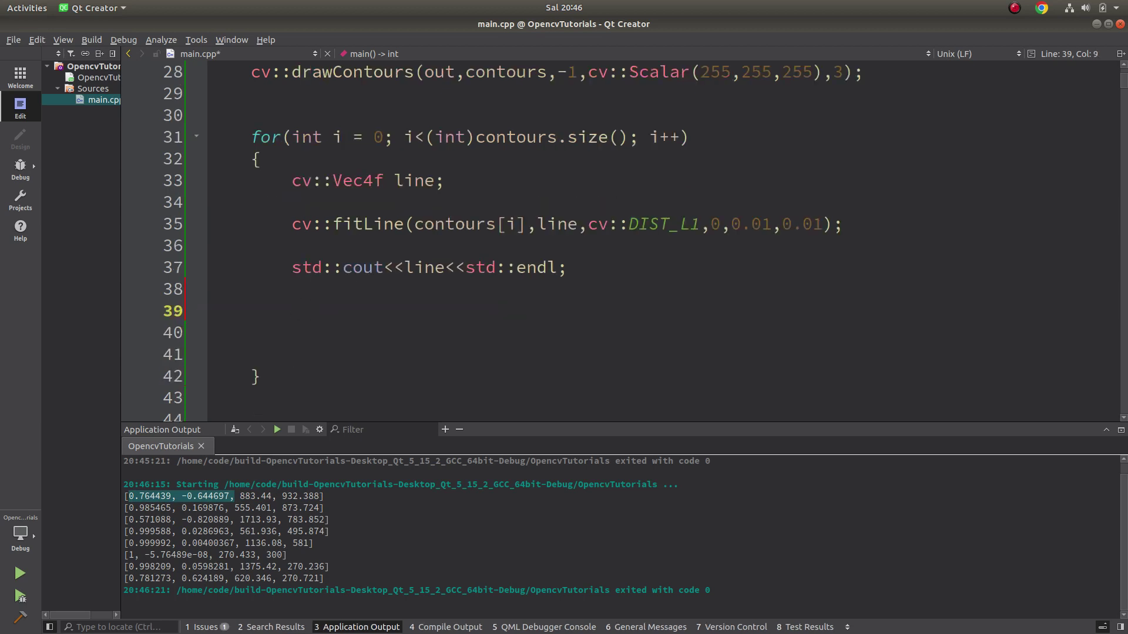
{"action": "type", "text": "cv"}
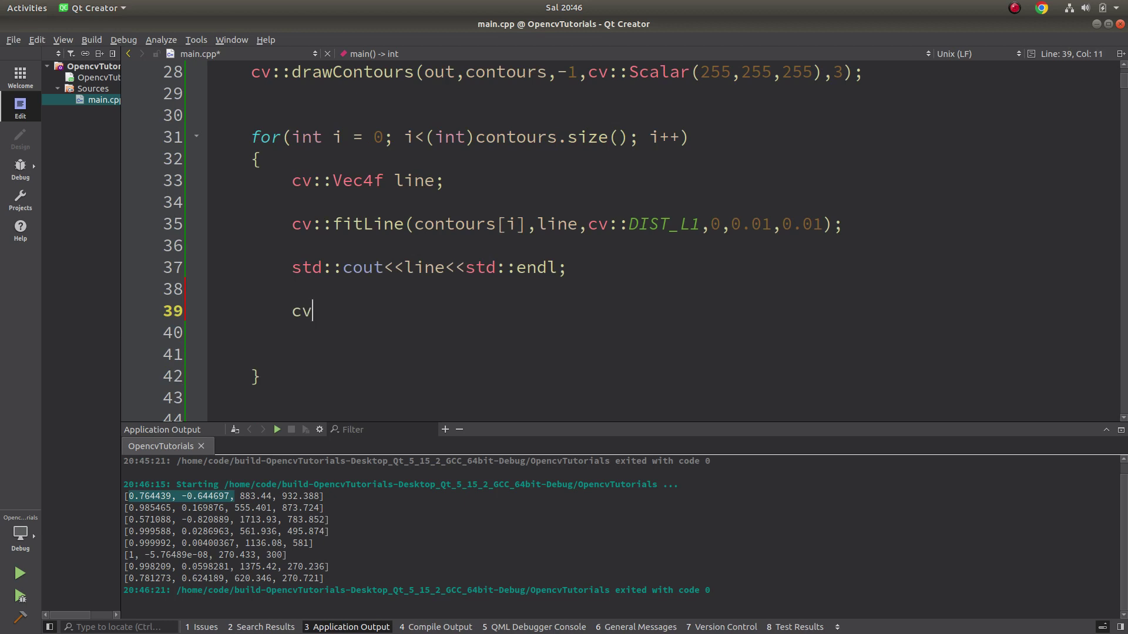
{"action": "type", "text": "::Poi"}
{"action": "key", "text": "Return"}
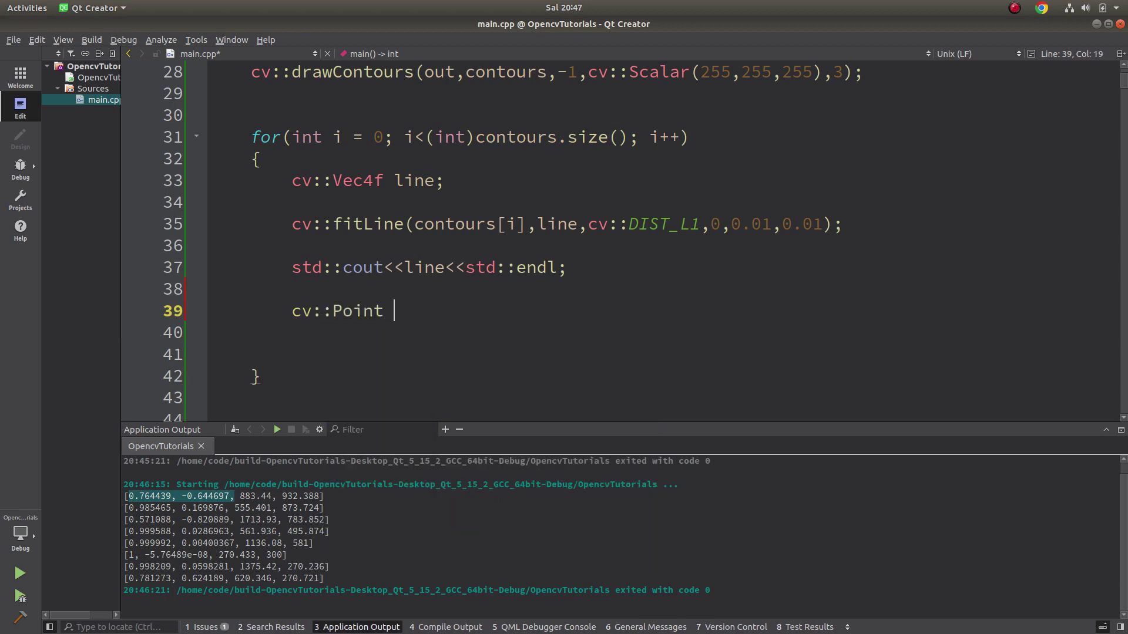
{"action": "type", "text": "p1"}
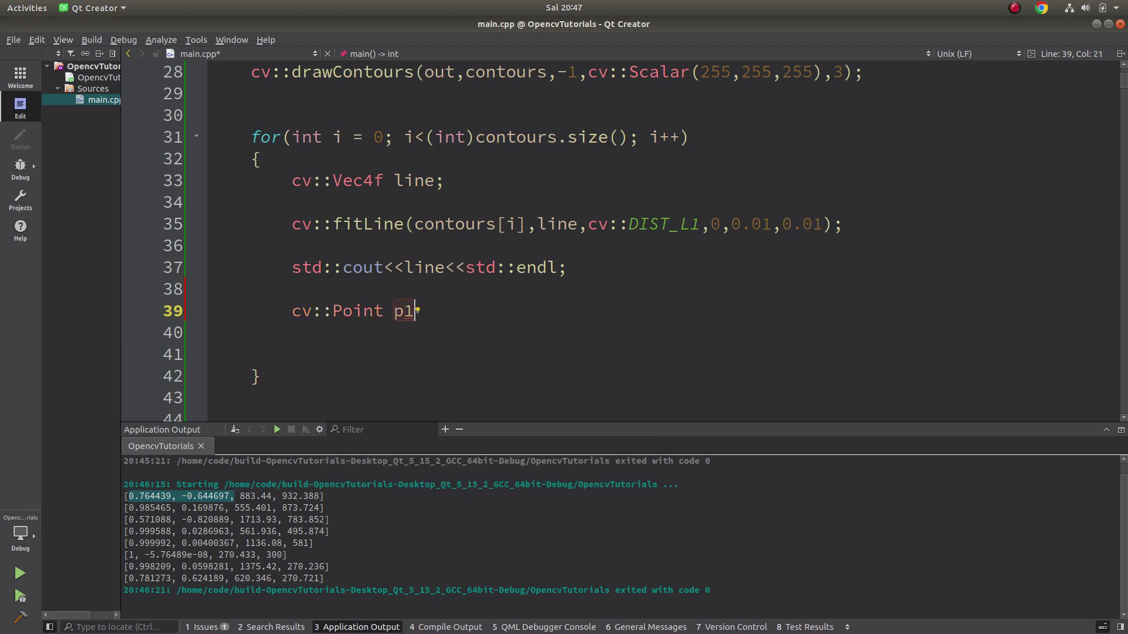
{"action": "type", "text": "("}
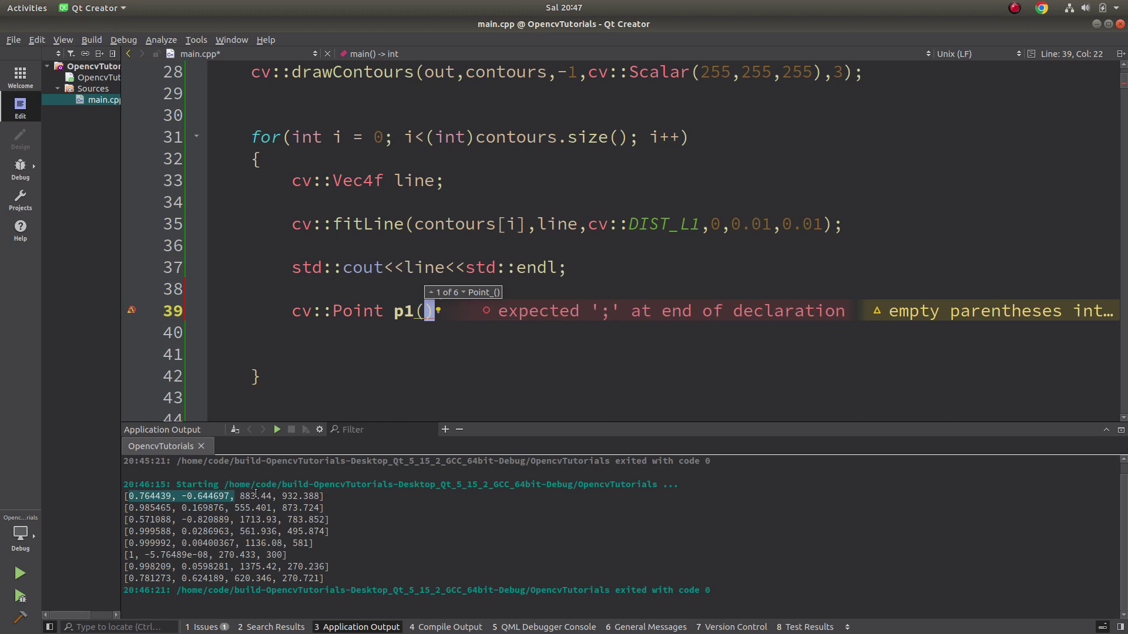
{"action": "type", "text": "li"}
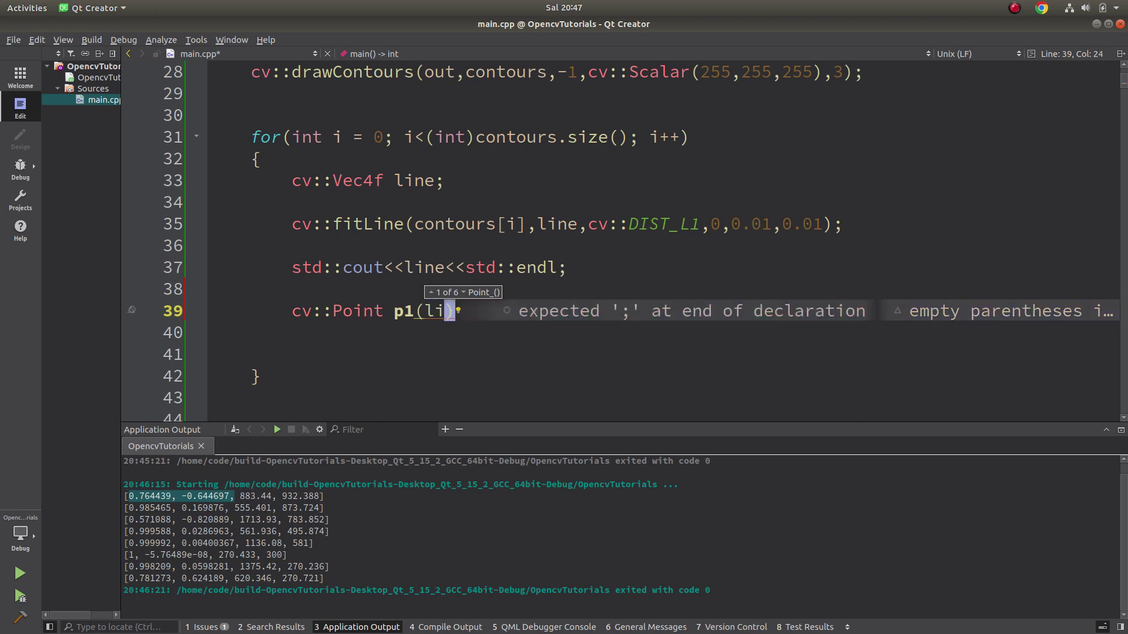
{"action": "type", "text": "ne"}
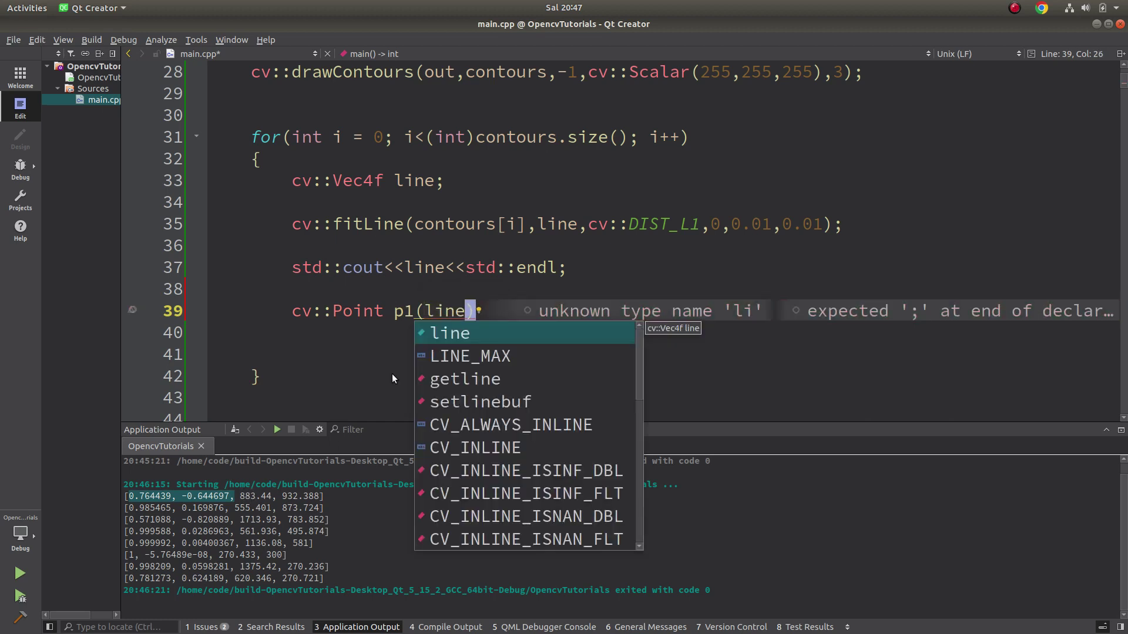
{"action": "type", "text": "["}
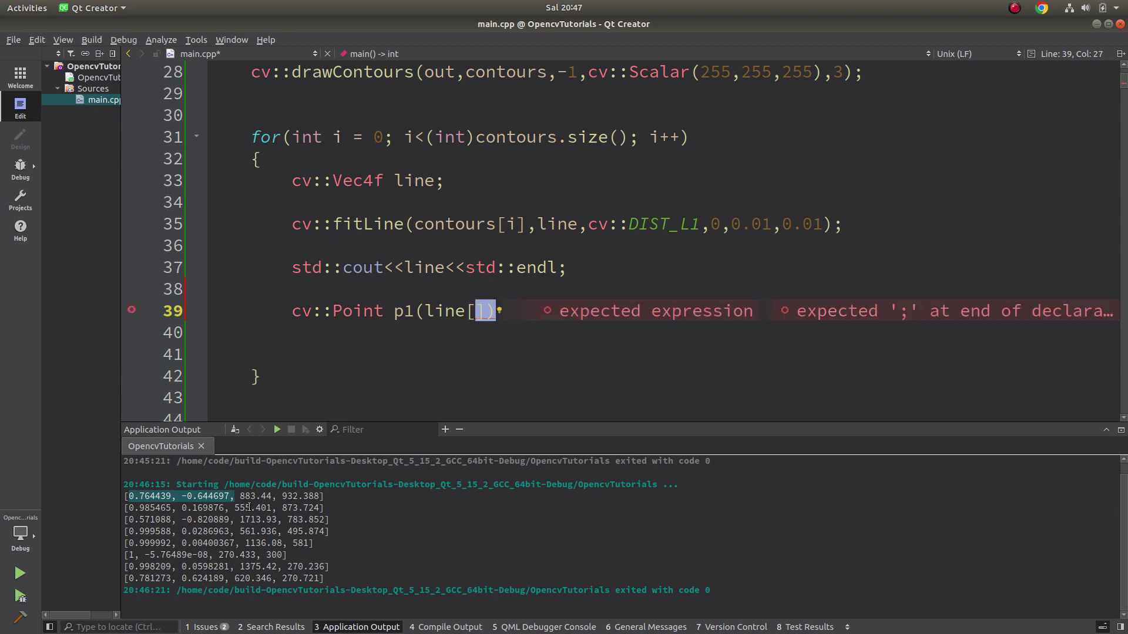
{"action": "left_click_drag", "start_coordinate": [241, 497], "coordinate": [273, 496]}
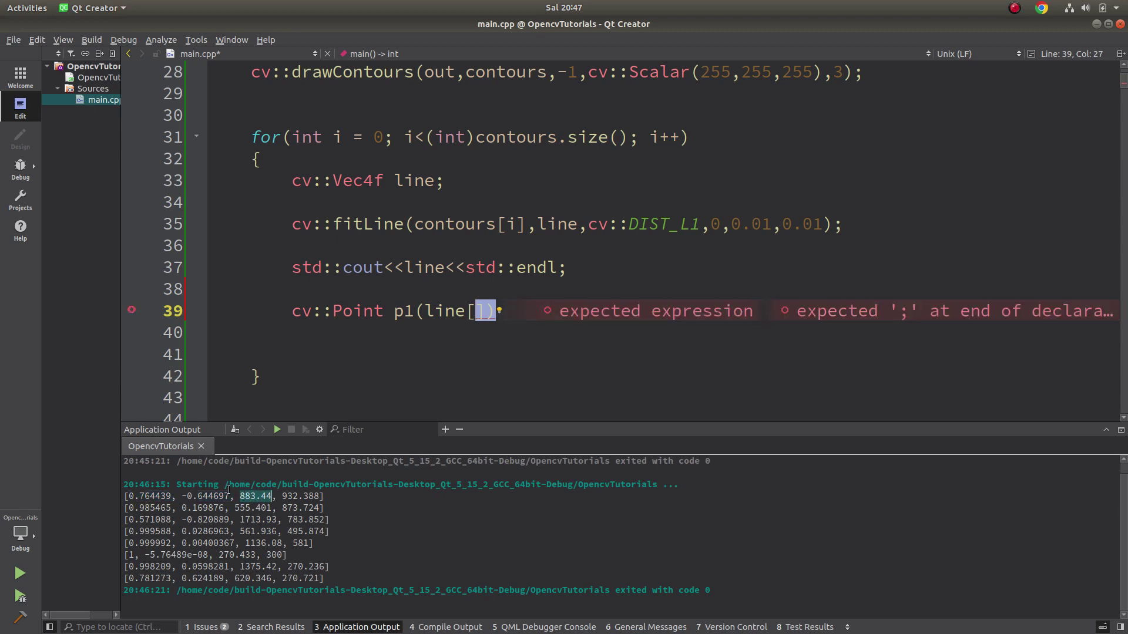
{"action": "left_click", "coordinate": [239, 491]}
{"action": "type", "text": "2]"}
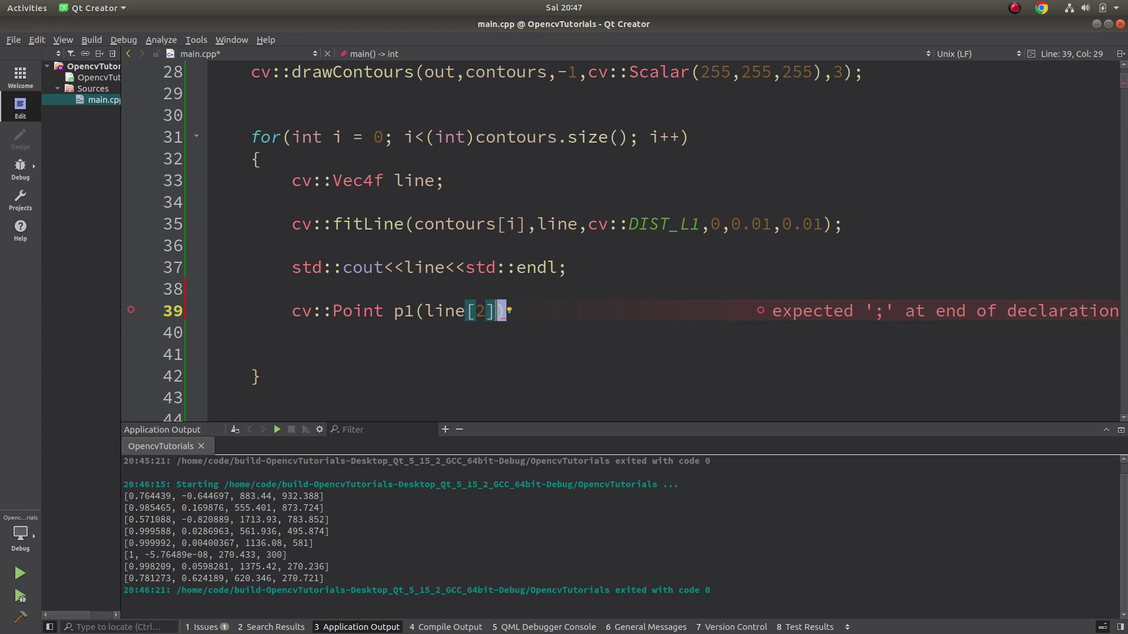
{"action": "type", "text": "*1"}
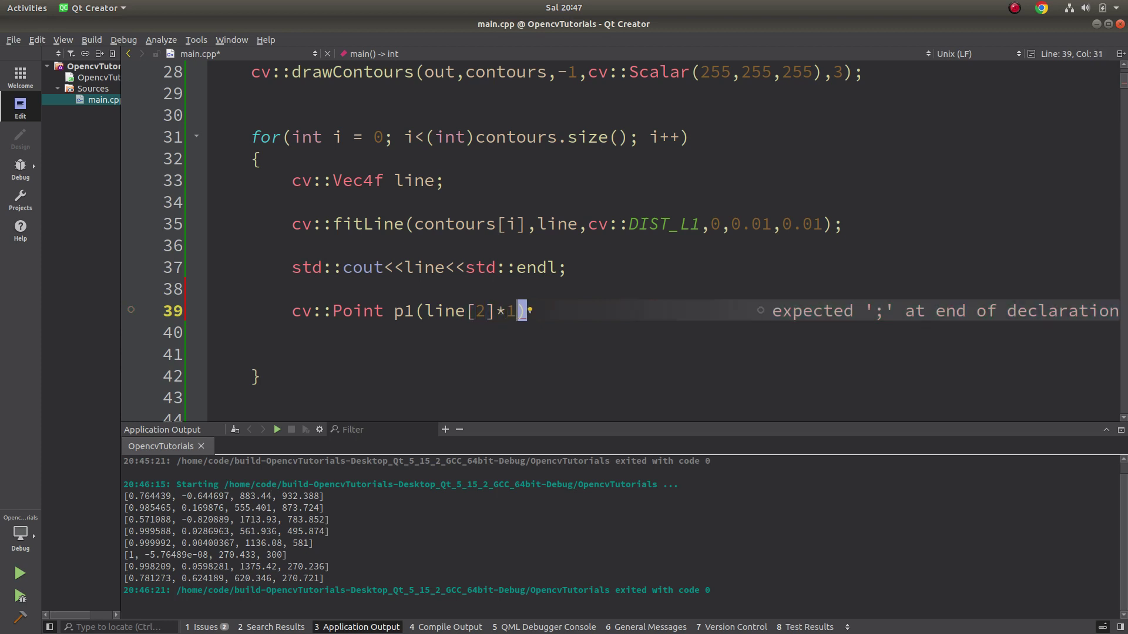
{"action": "type", "text": "00"}
{"action": "key", "text": "BackSpace"}
{"action": "key", "text": "BackSpace"}
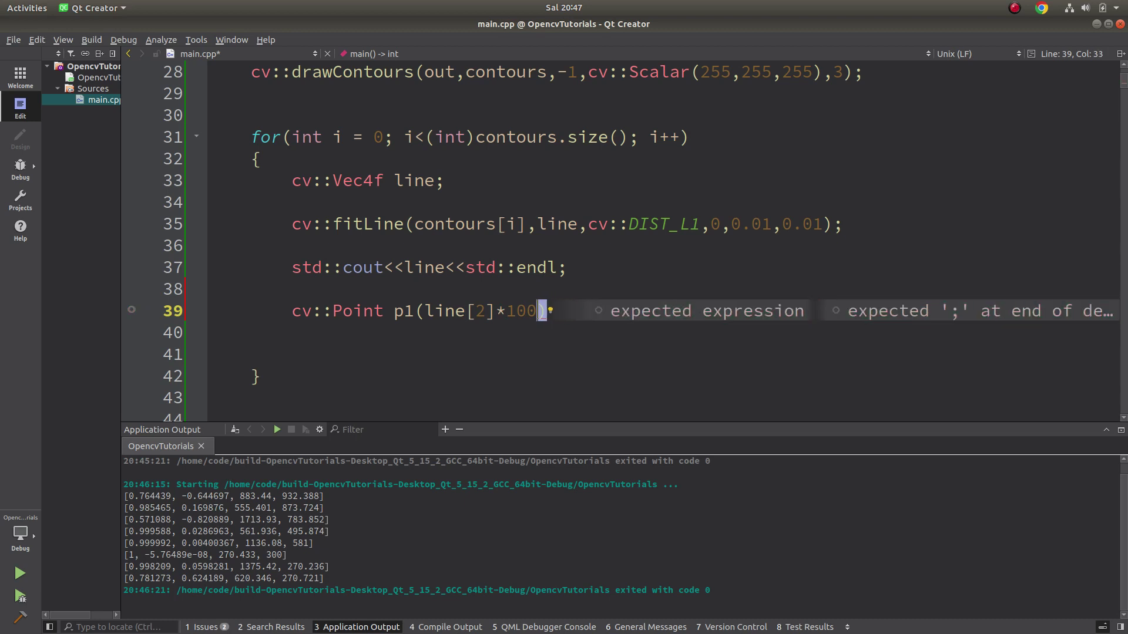
{"action": "key", "text": "BackSpace"}
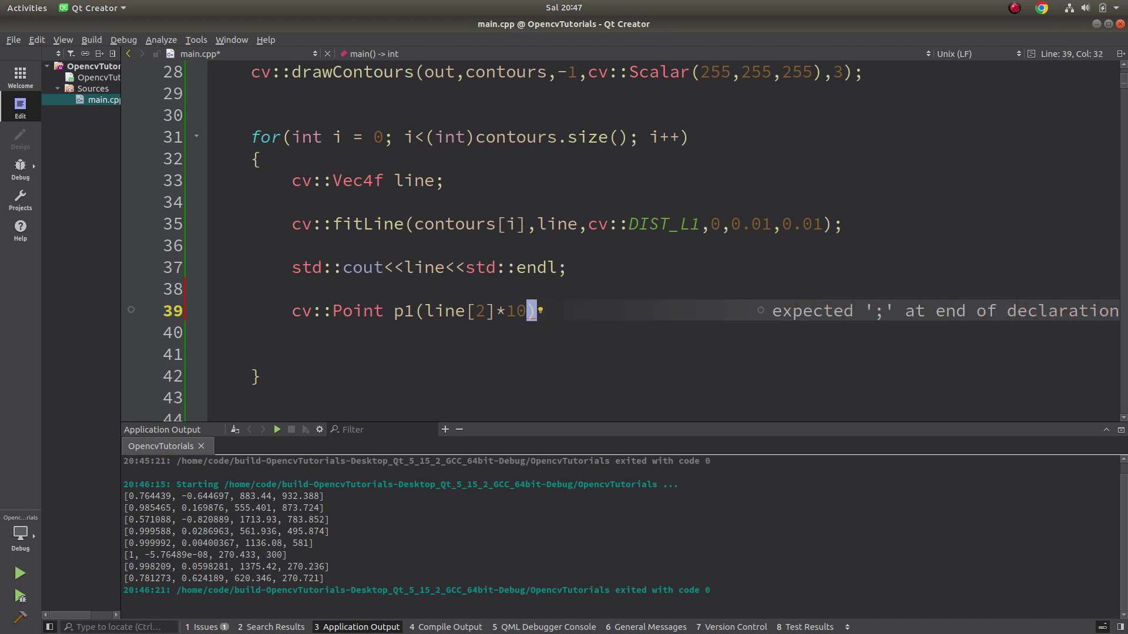
{"action": "key", "text": "Left"}
{"action": "key", "text": "Left"}
{"action": "key", "text": "Left"}
{"action": "key", "text": "BackSpace"}
{"action": "type", "text": "0"}
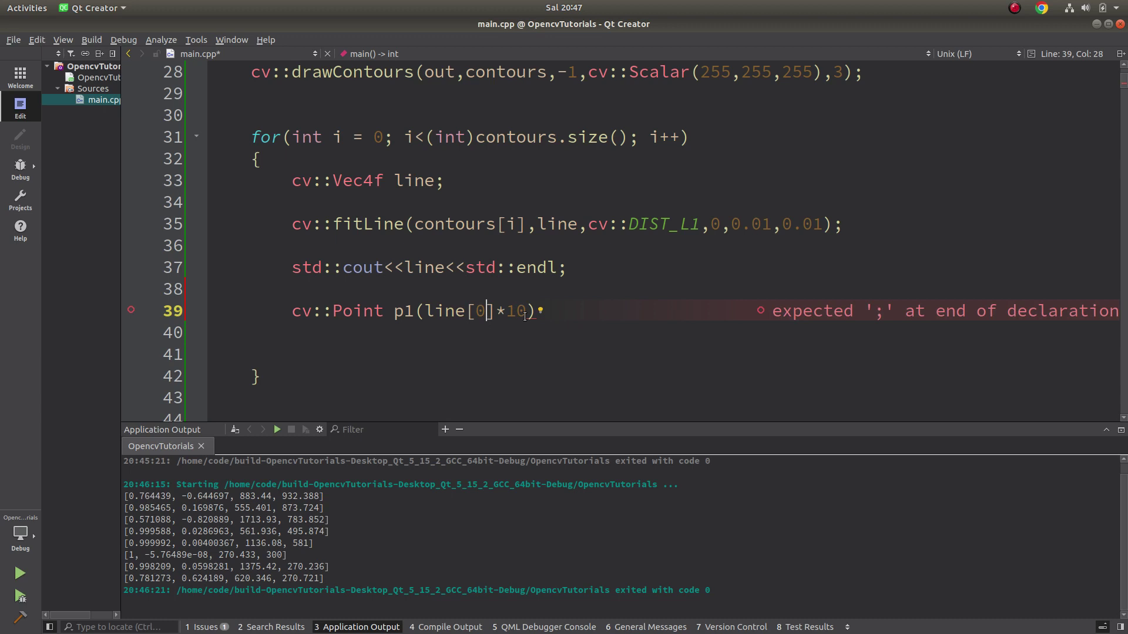
{"action": "key", "text": "Right"}
{"action": "key", "text": "Right"}
{"action": "key", "text": "Right"}
{"action": "type", "text": "0"}
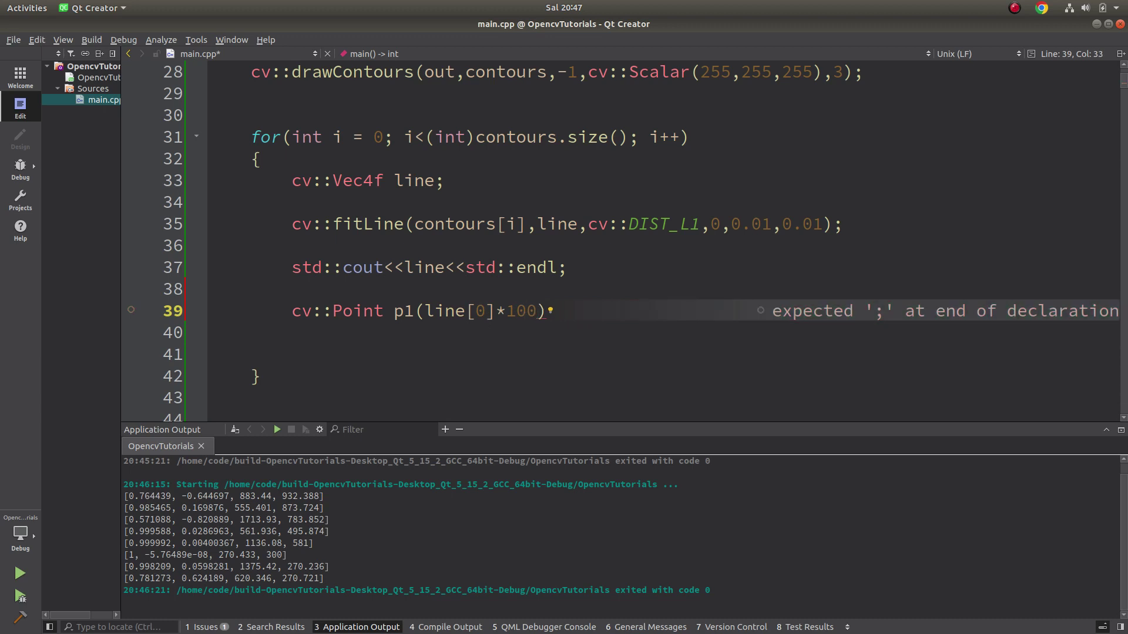
{"action": "type", "text": " +"}
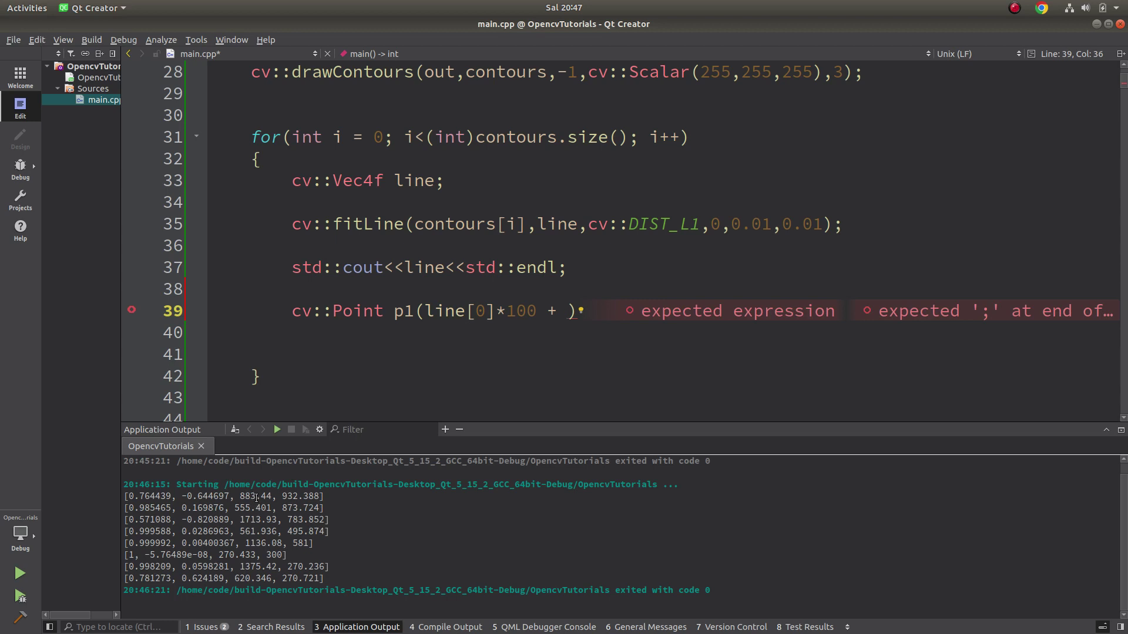
{"action": "type", "text": "line["}
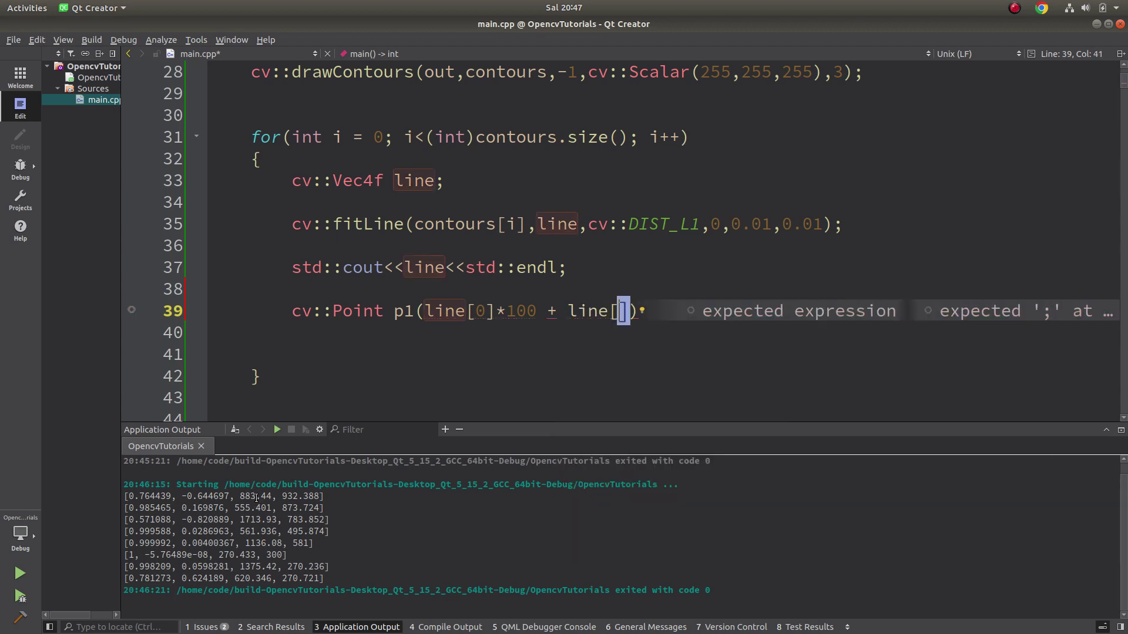
{"action": "type", "text": "2]"}
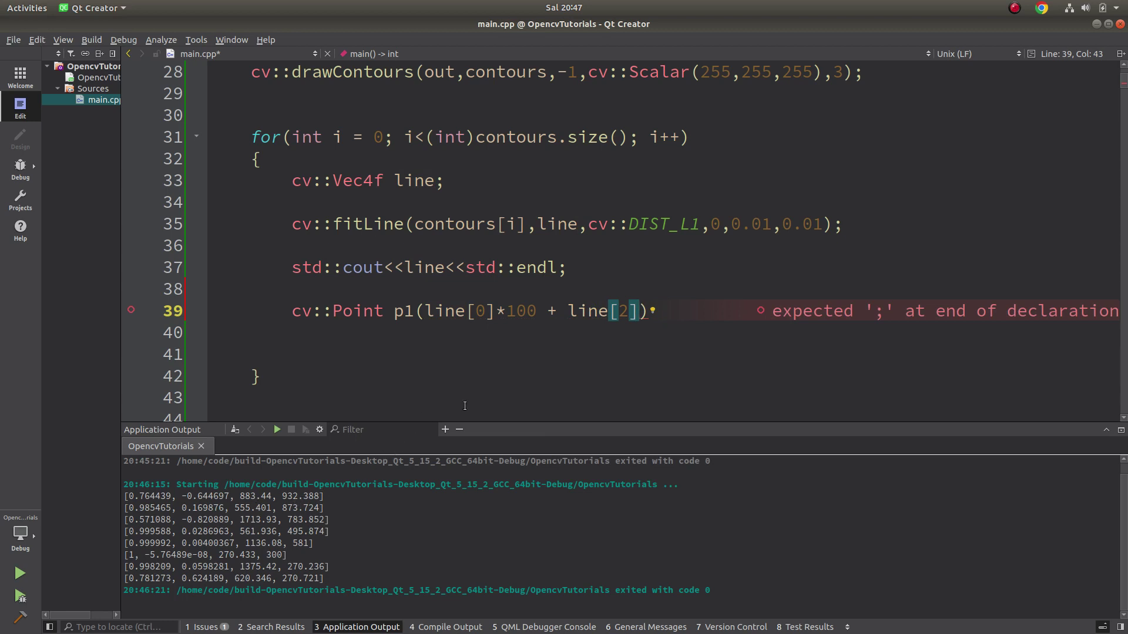
{"action": "type", "text": ", line"}
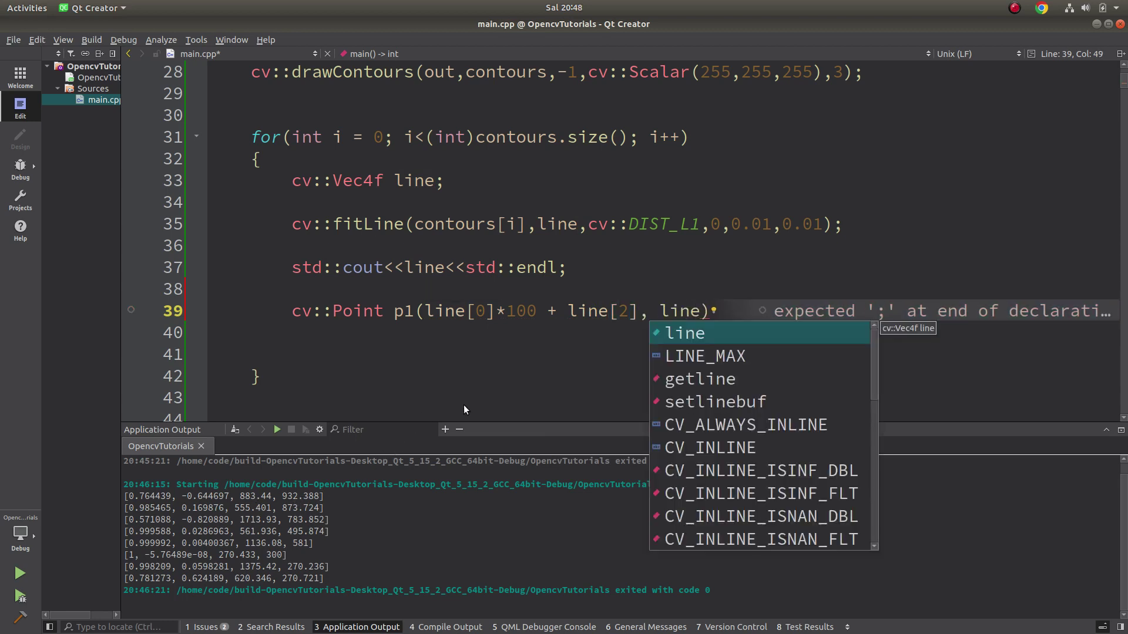
{"action": "type", "text": "[1"}
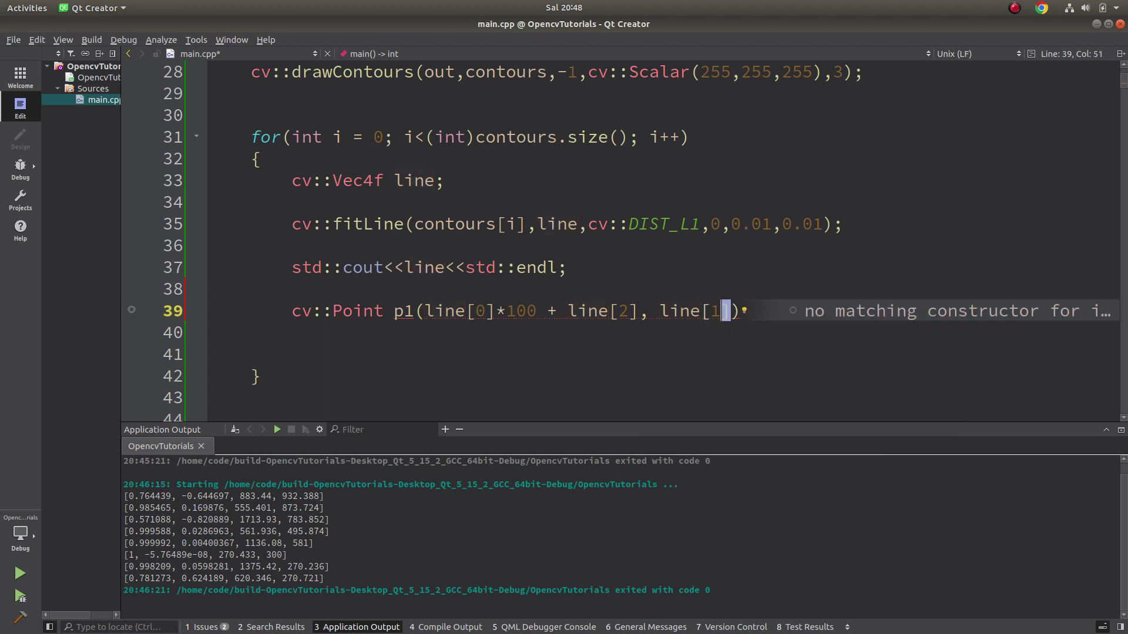
{"action": "type", "text": "]"}
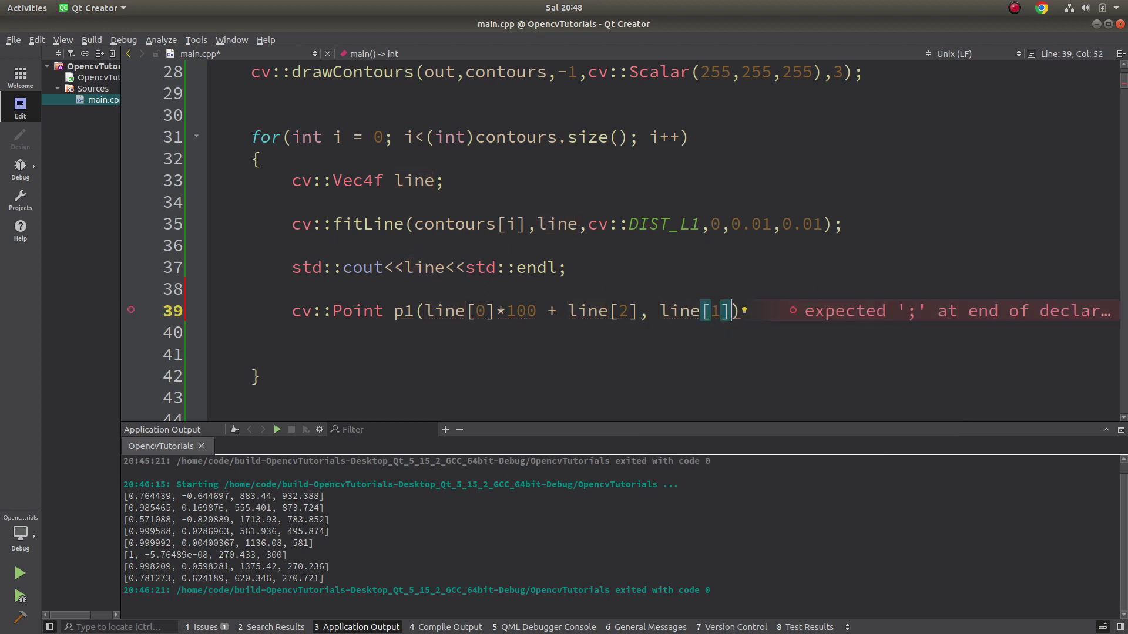
{"action": "type", "text": "*100"}
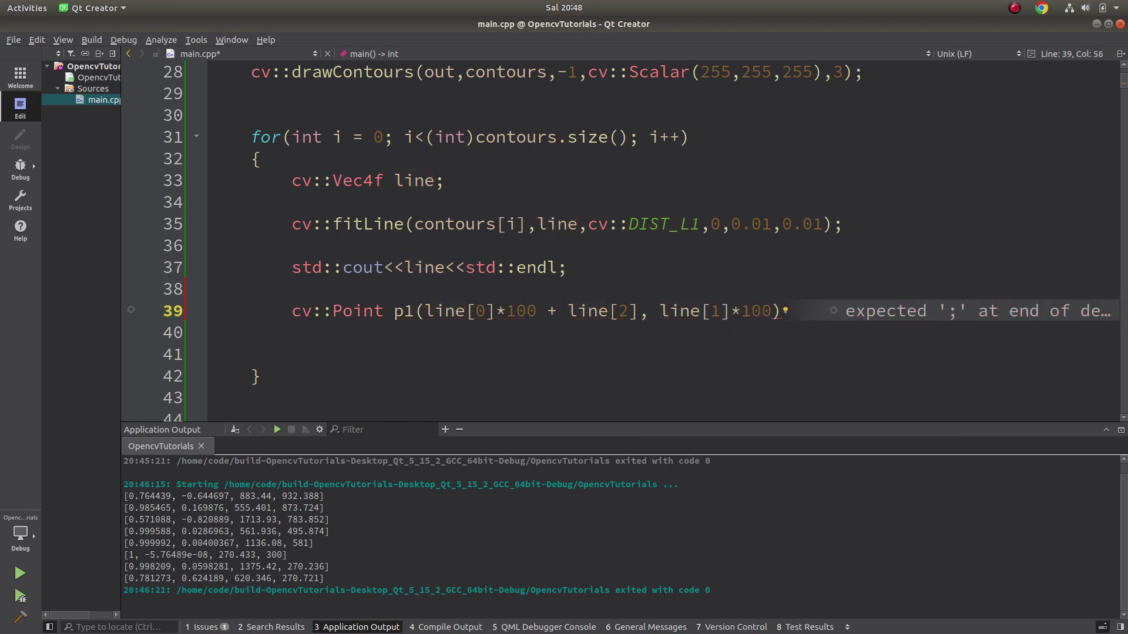
{"action": "type", "text": " + "}
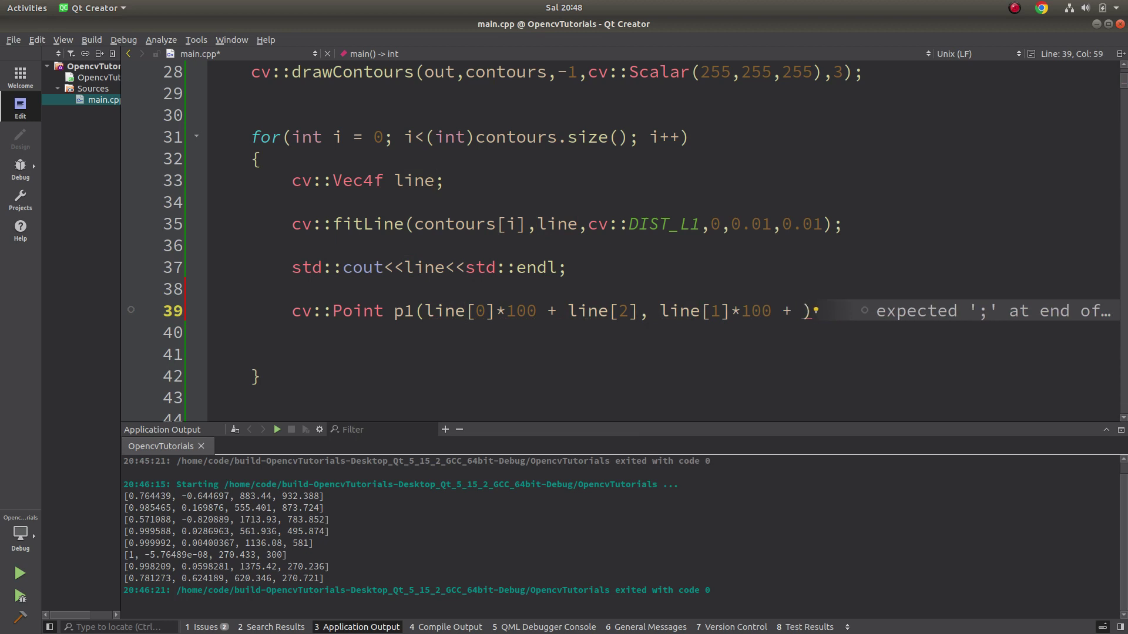
{"action": "type", "text": "line["}
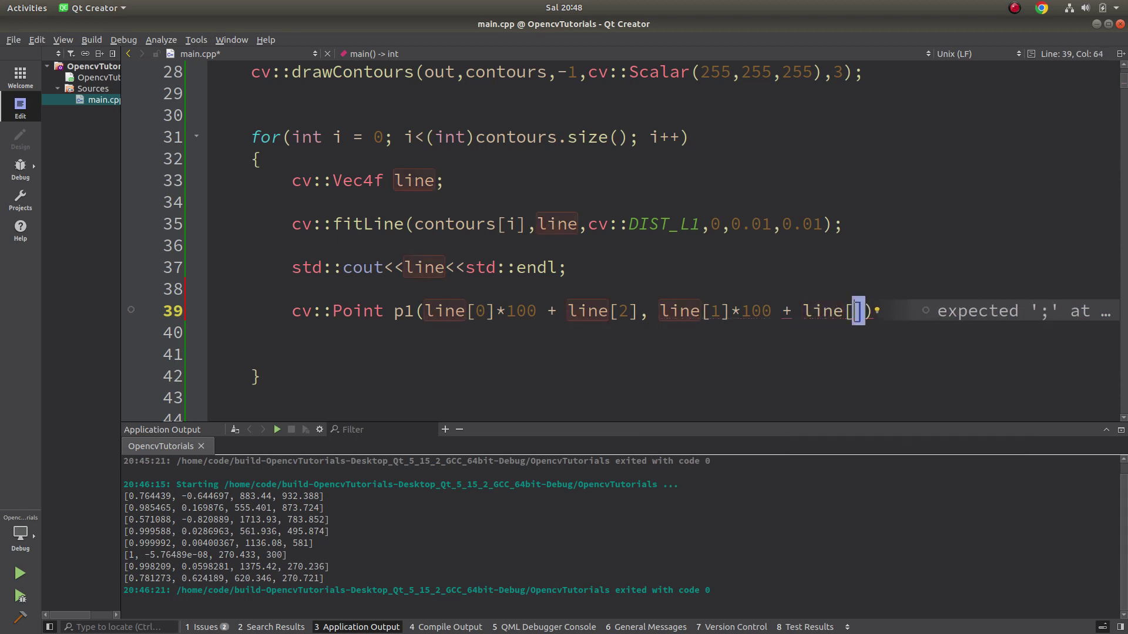
{"action": "type", "text": "3]);"}
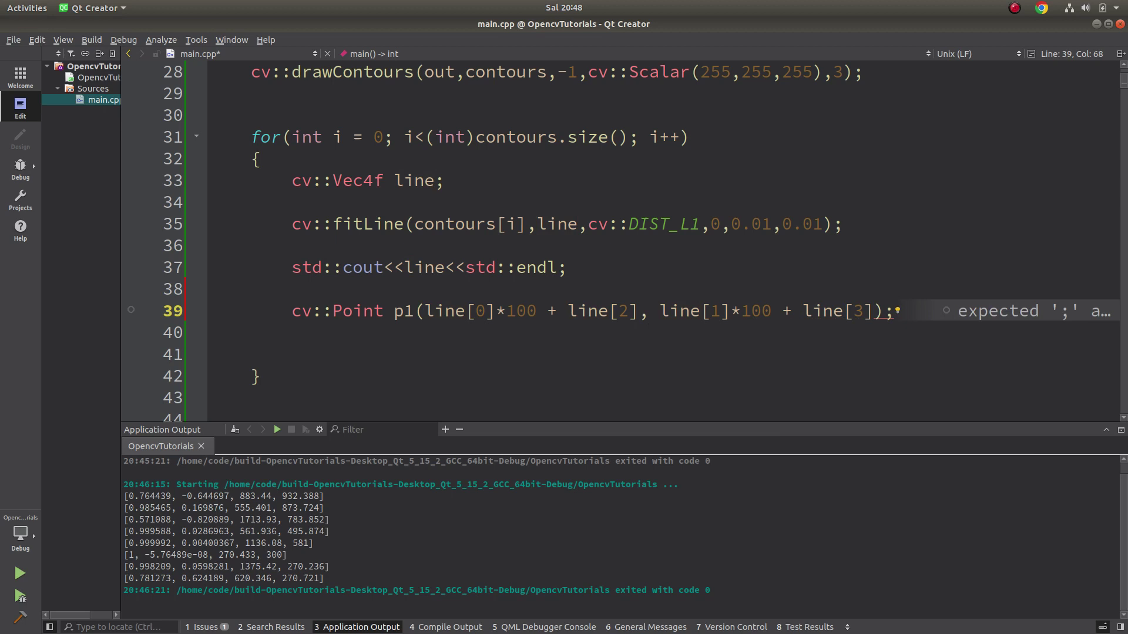
- Duplicate p1 onto line 40 as p2, negating the line[0] and line[1] terms
{"action": "key", "text": "shift+Home"}
{"action": "key", "text": "shift+Home"}
{"action": "key", "text": "ctrl+c"}
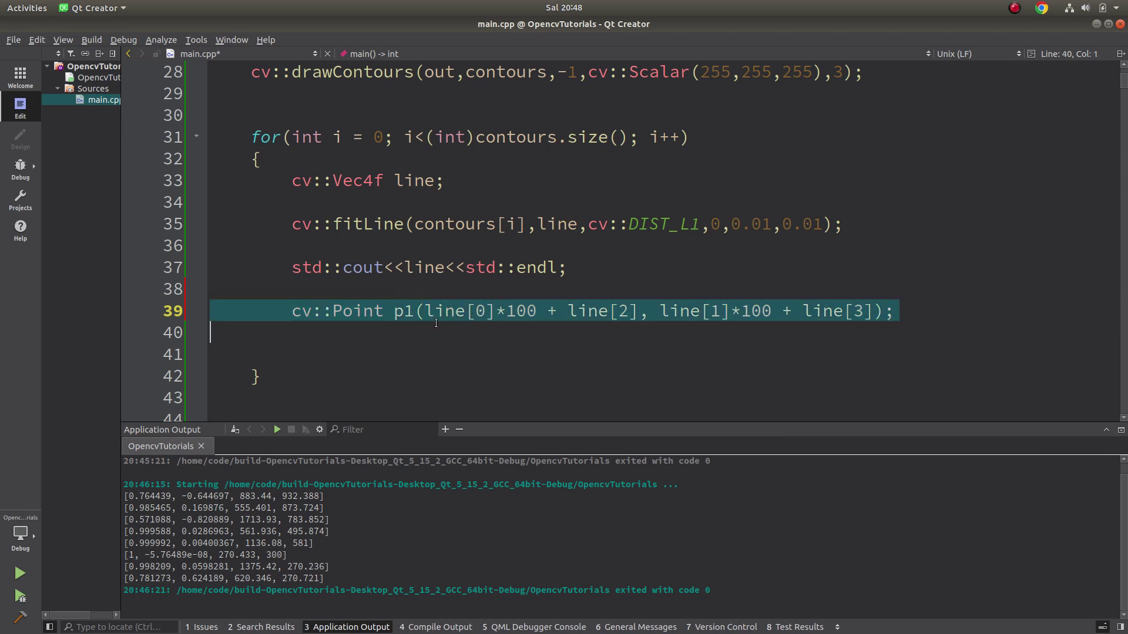
{"action": "left_click", "coordinate": [430, 331]}
{"action": "key", "text": "ctrl+v"}
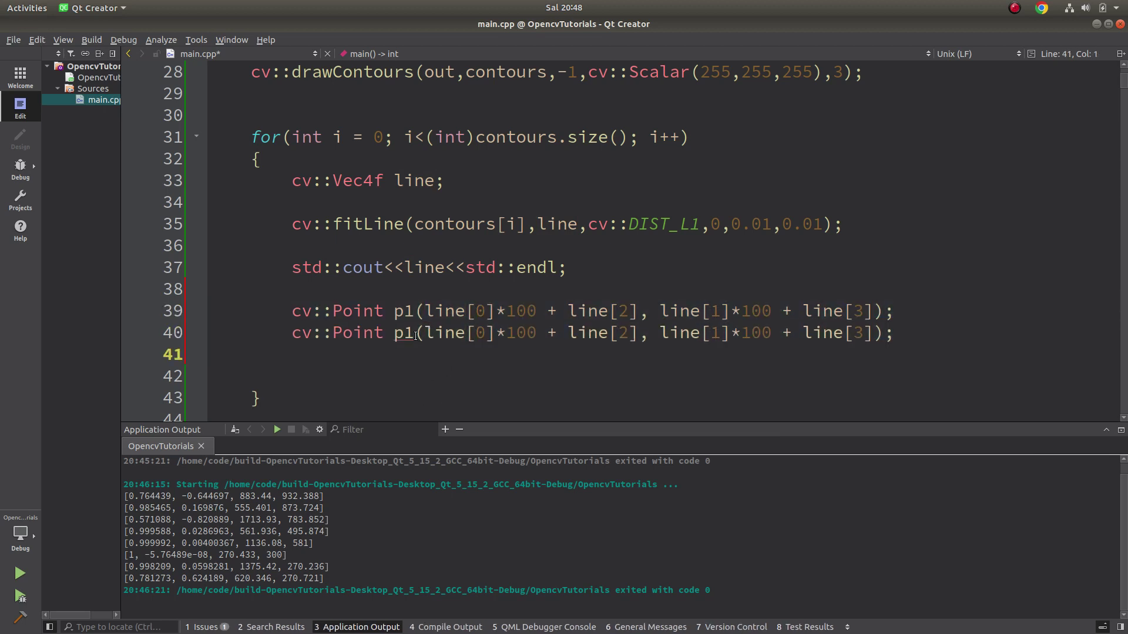
{"action": "left_click", "coordinate": [414, 333]}
{"action": "key", "text": "BackSpace"}
{"action": "type", "text": "2"}
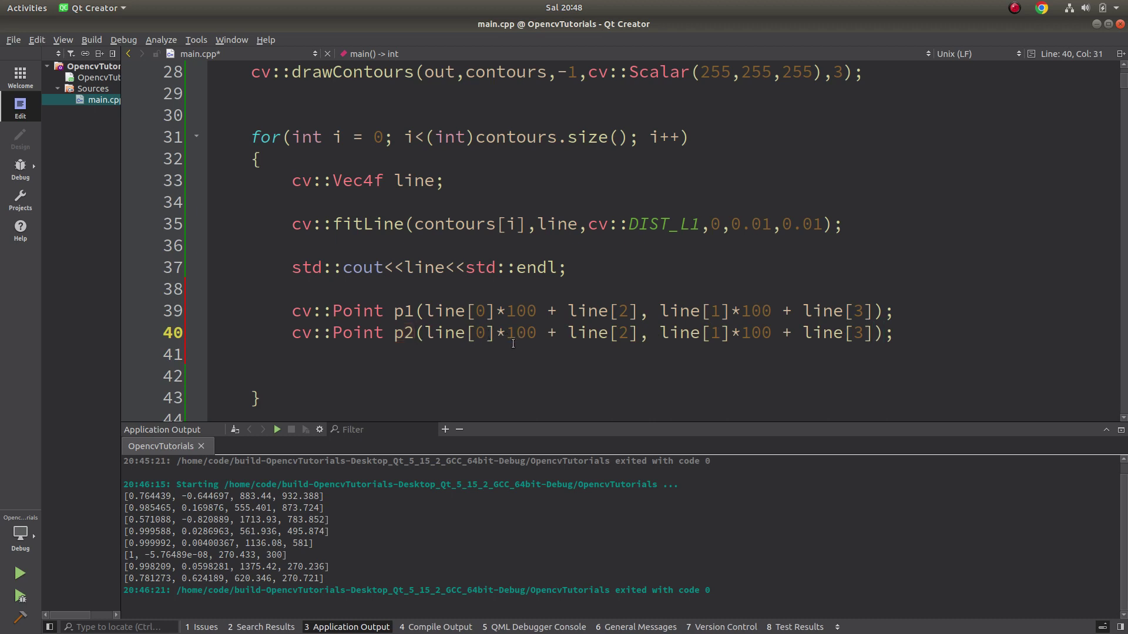
{"action": "key", "text": "Right"}
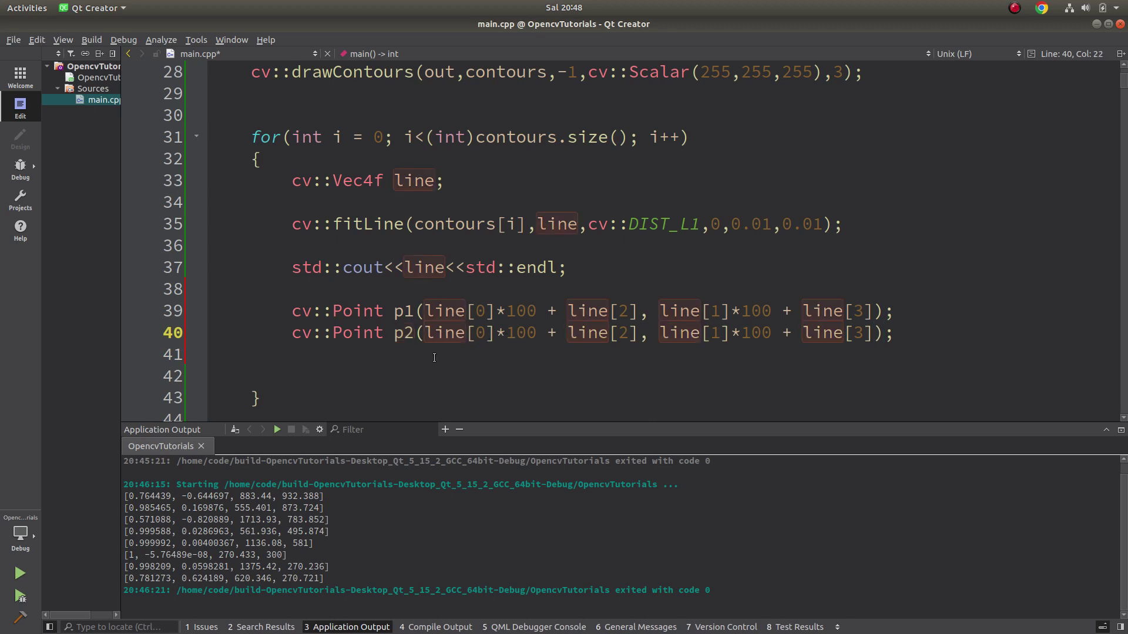
{"action": "type", "text": "-"}
{"action": "left_click", "coordinate": [670, 334]}
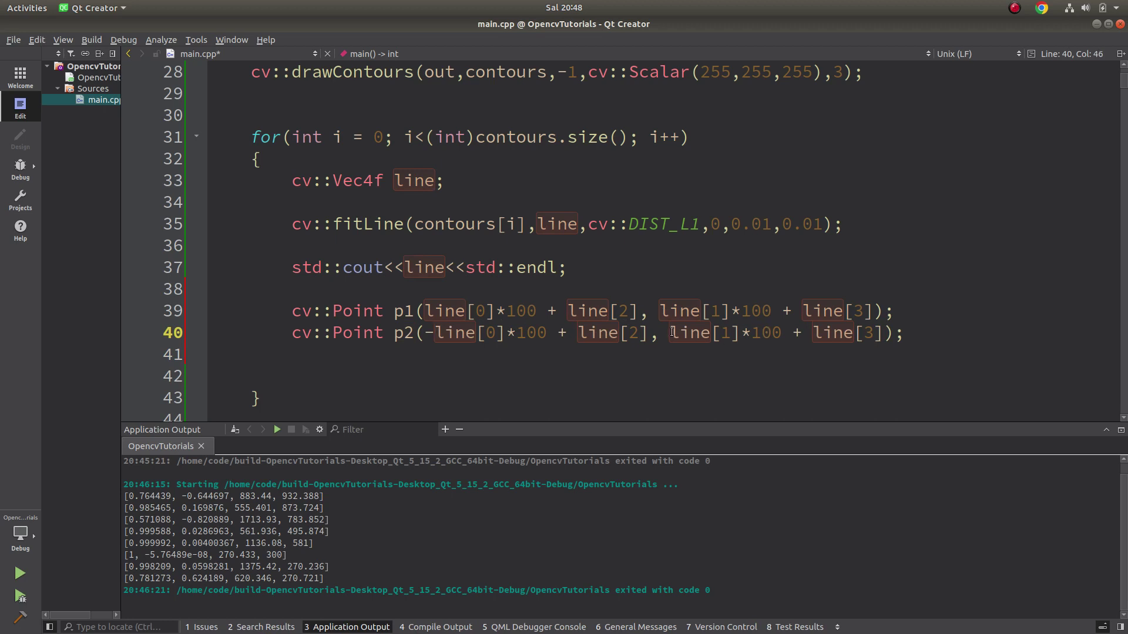
{"action": "type", "text": "-"}
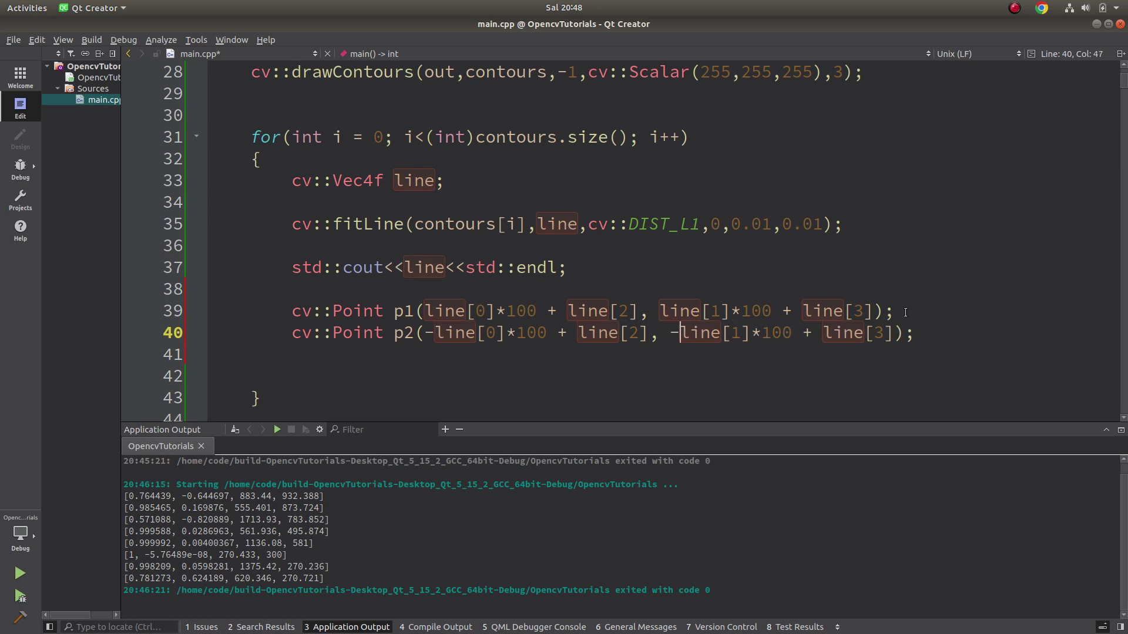
- Add cv::line(out, p1, p2, cv::Scalar(0,255,255), 3) two lines below p2
{"action": "key", "text": "End"}
{"action": "key", "text": "Return"}
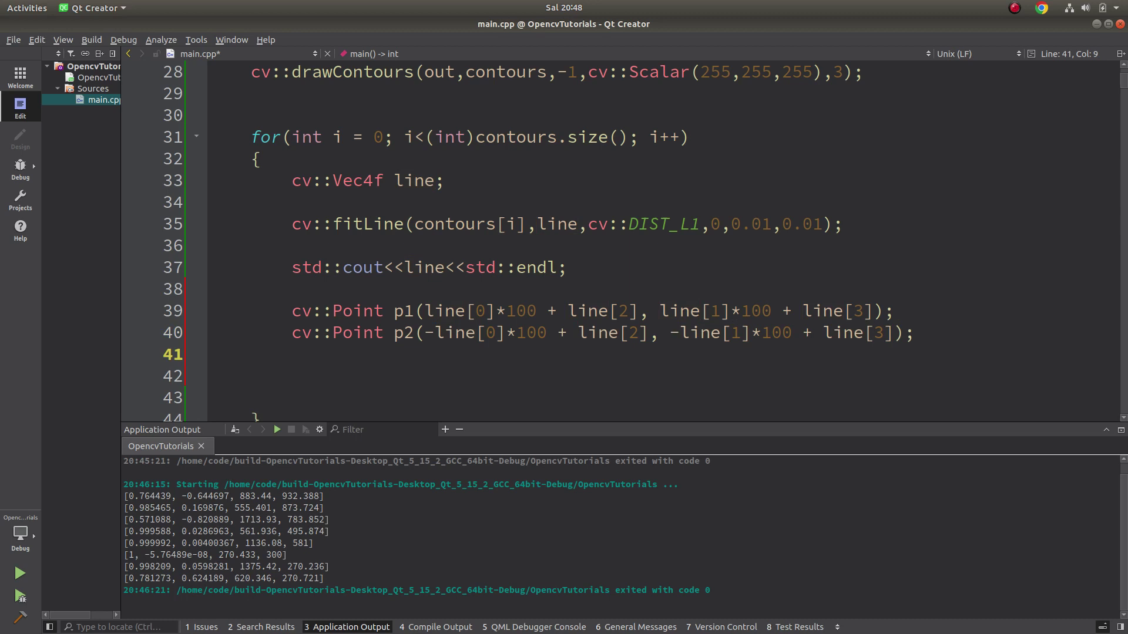
{"action": "key", "text": "Return"}
{"action": "type", "text": "cv::l"}
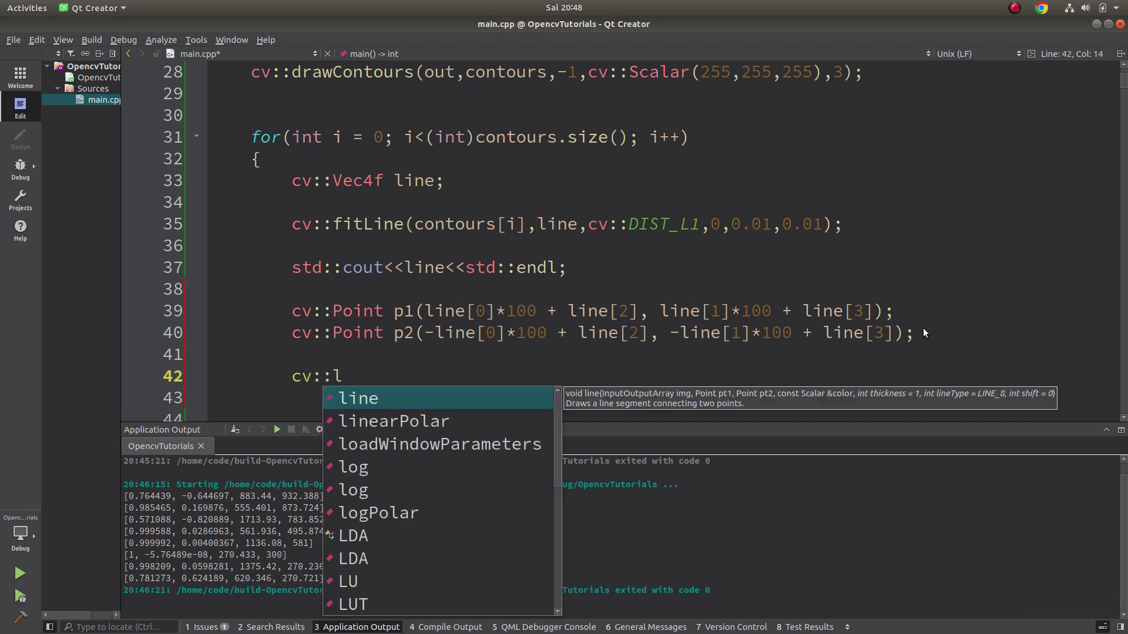
{"action": "type", "text": "ine("}
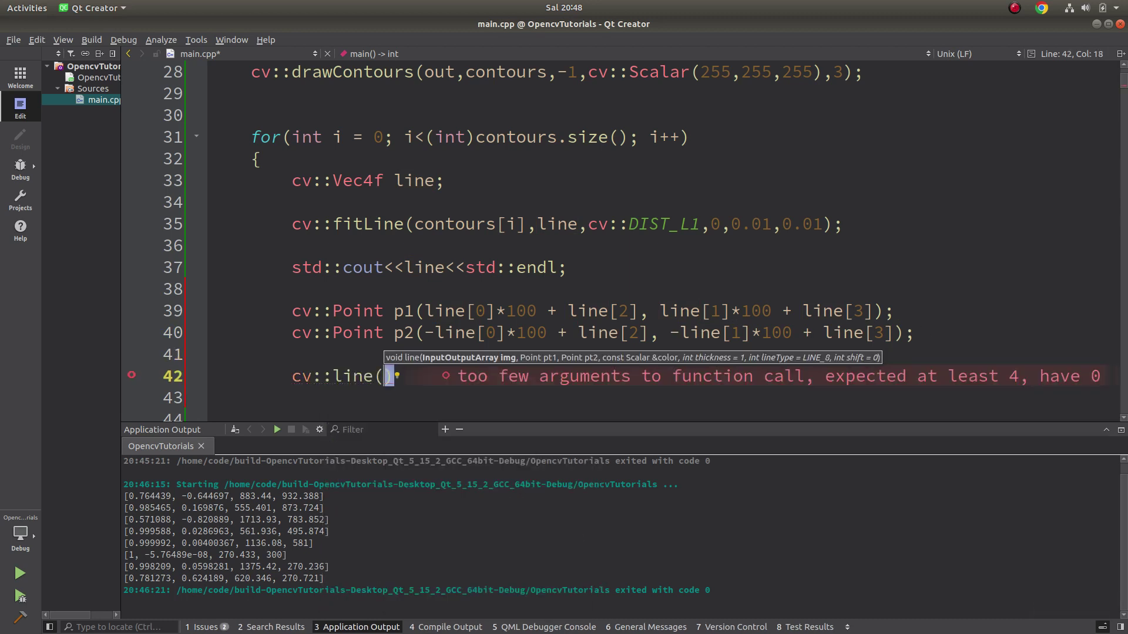
{"action": "type", "text": "out,"}
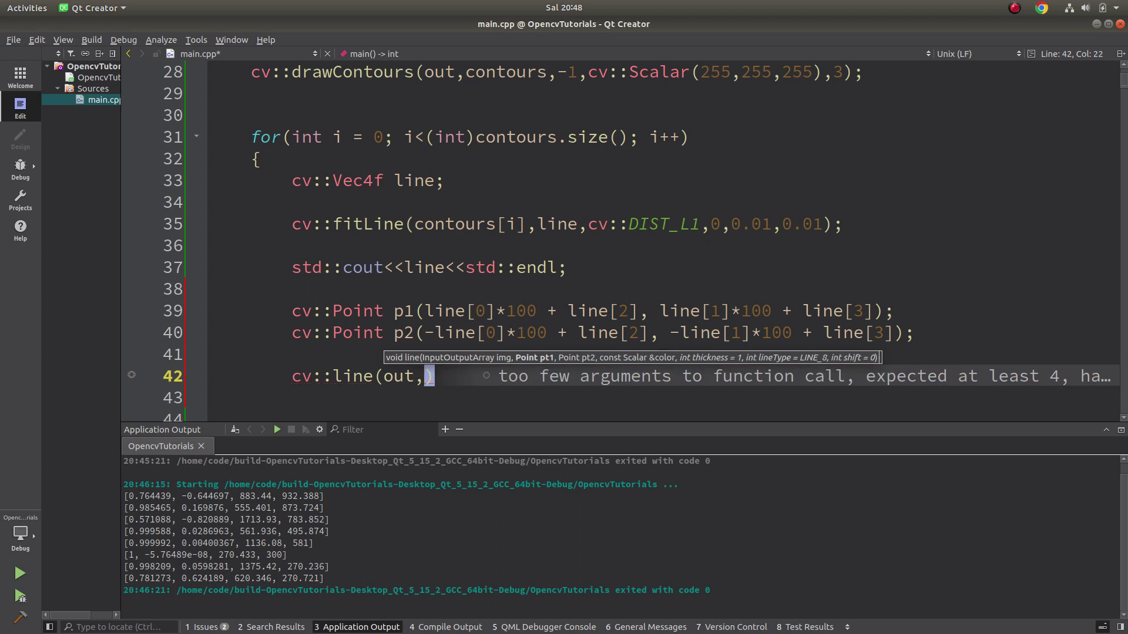
{"action": "type", "text": "p1"}
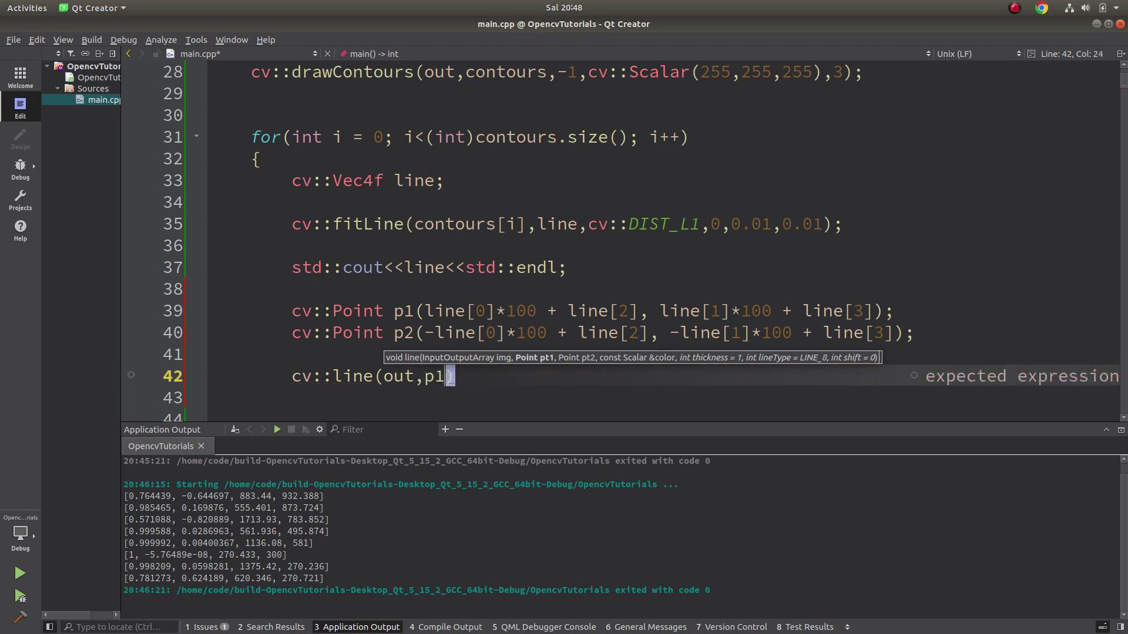
{"action": "type", "text": ",p2,"}
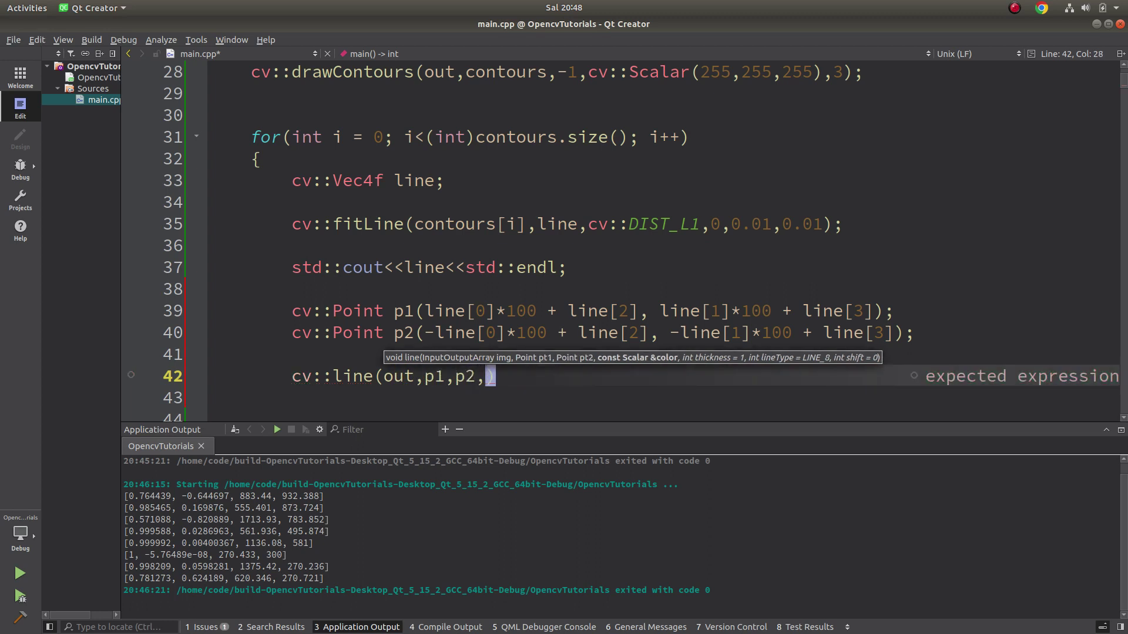
{"action": "type", "text": "cv::Scalar"}
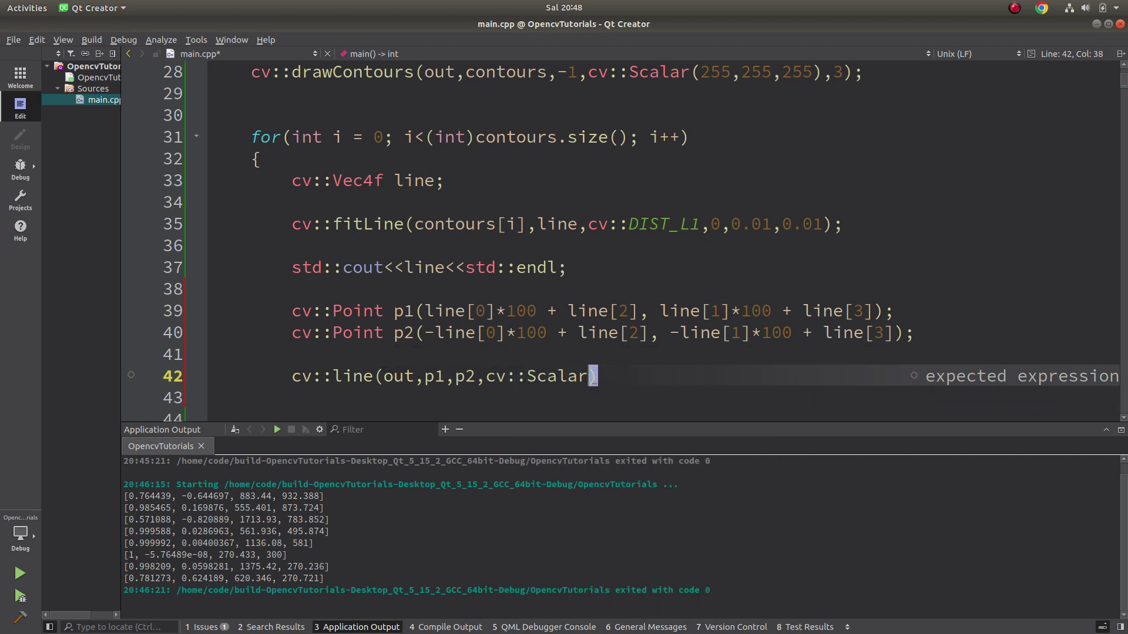
{"action": "type", "text": "(0,255,255"}
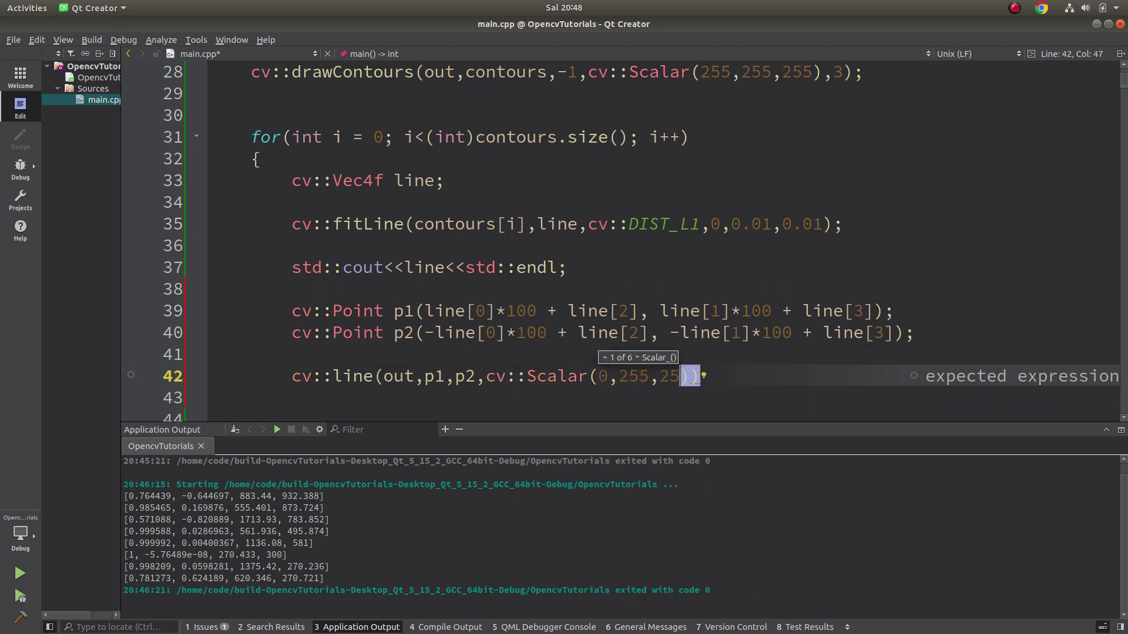
{"action": "type", "text": "),"}
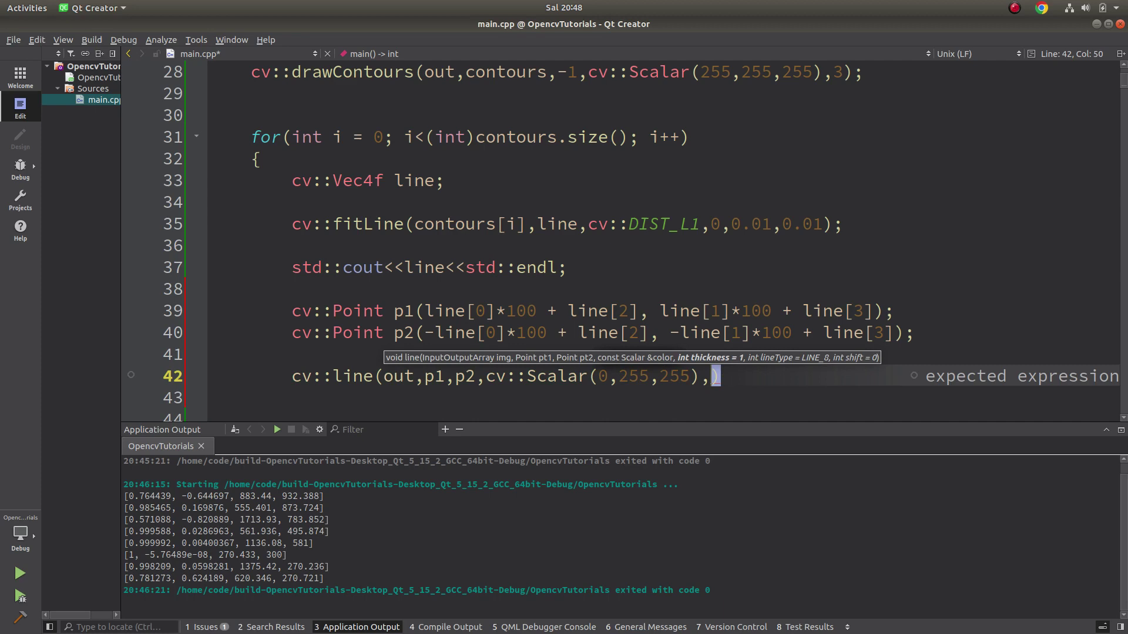
{"action": "type", "text": "3);"}
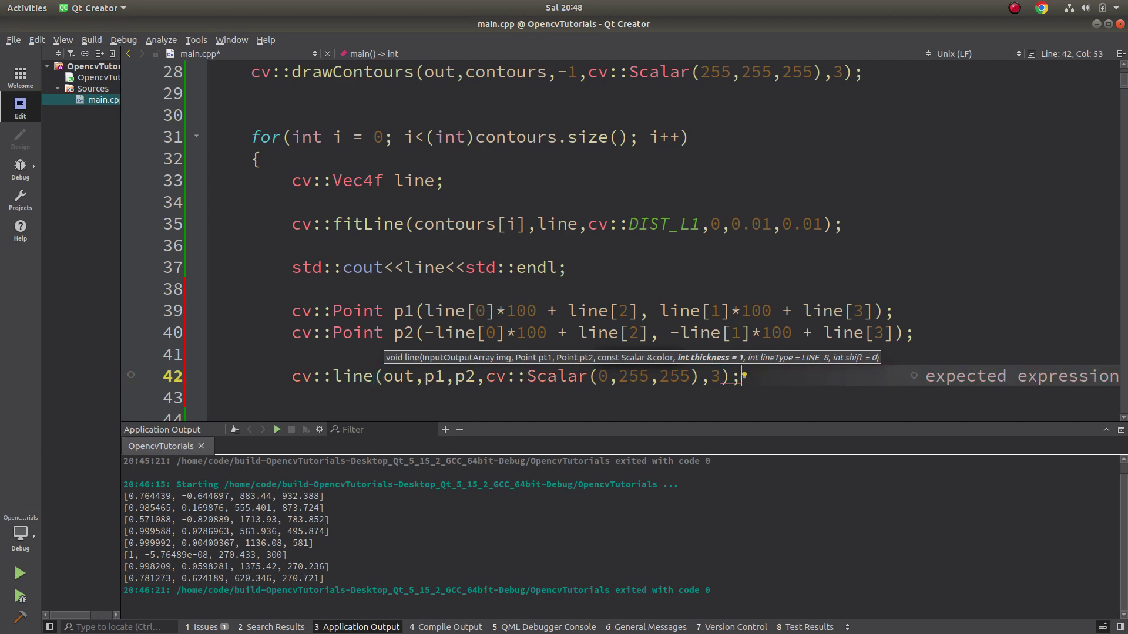
- Save and run, enlarge the result image to inspect the yellow lines, then close it
{"action": "key", "text": "ctrl+r"}
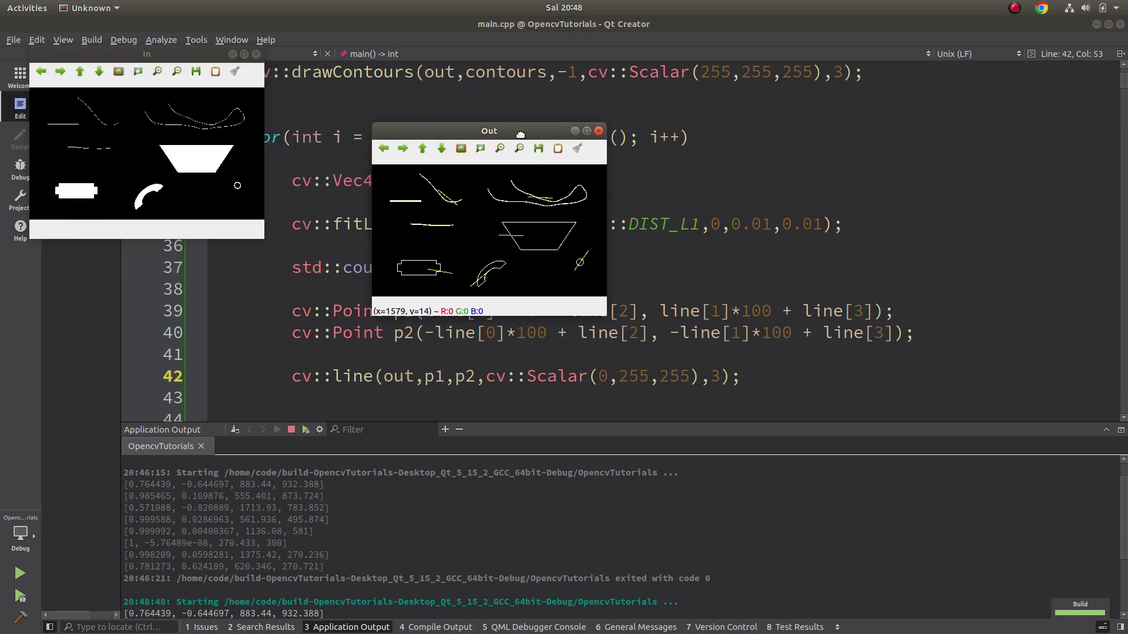
{"action": "left_click_drag", "start_coordinate": [185, 78], "coordinate": [523, 133]}
{"action": "double_click", "coordinate": [523, 134]}
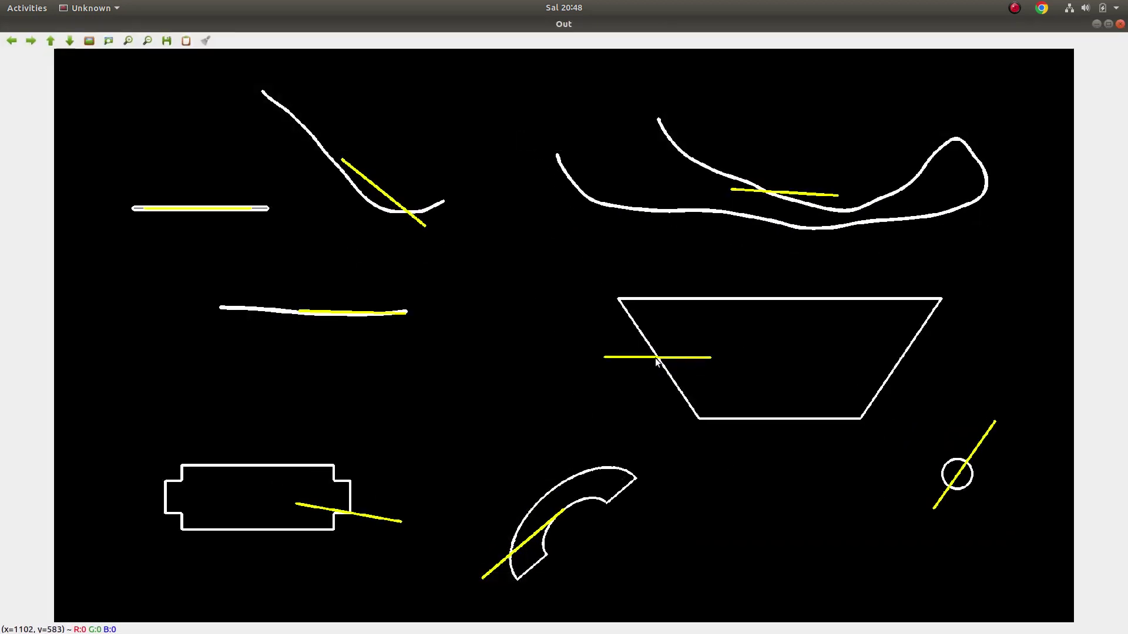
{"action": "key", "text": "Escape"}
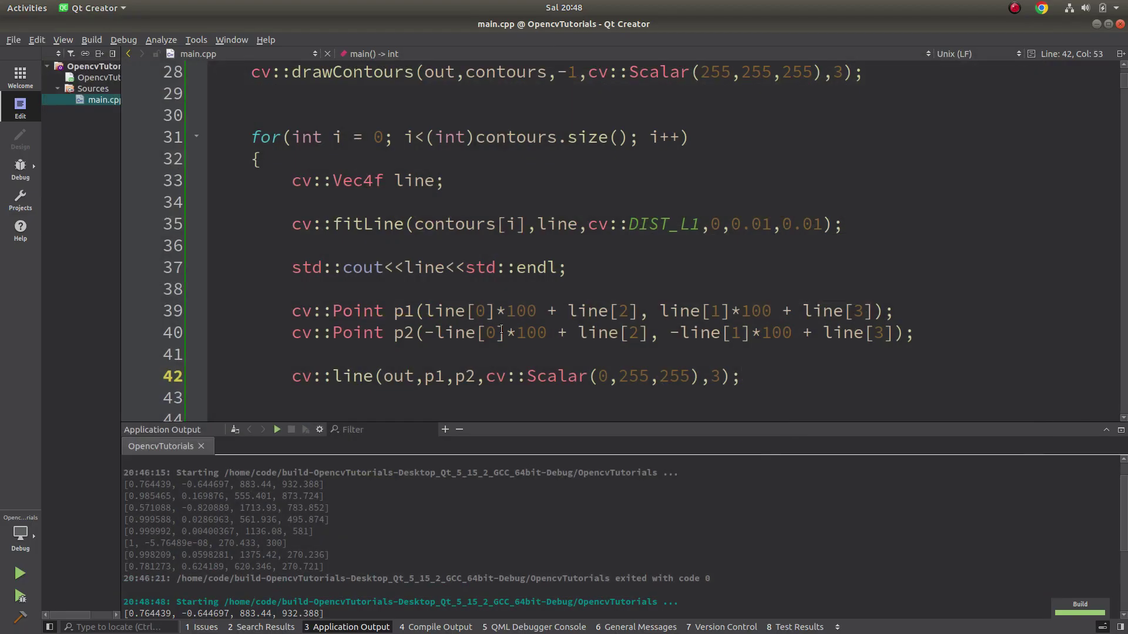
- Replace the scale factor 100 with 500 in the p1 and p2 definitions on lines 39–40
{"action": "double_click", "coordinate": [522, 310]}
{"action": "left_click", "coordinate": [393, 310]}
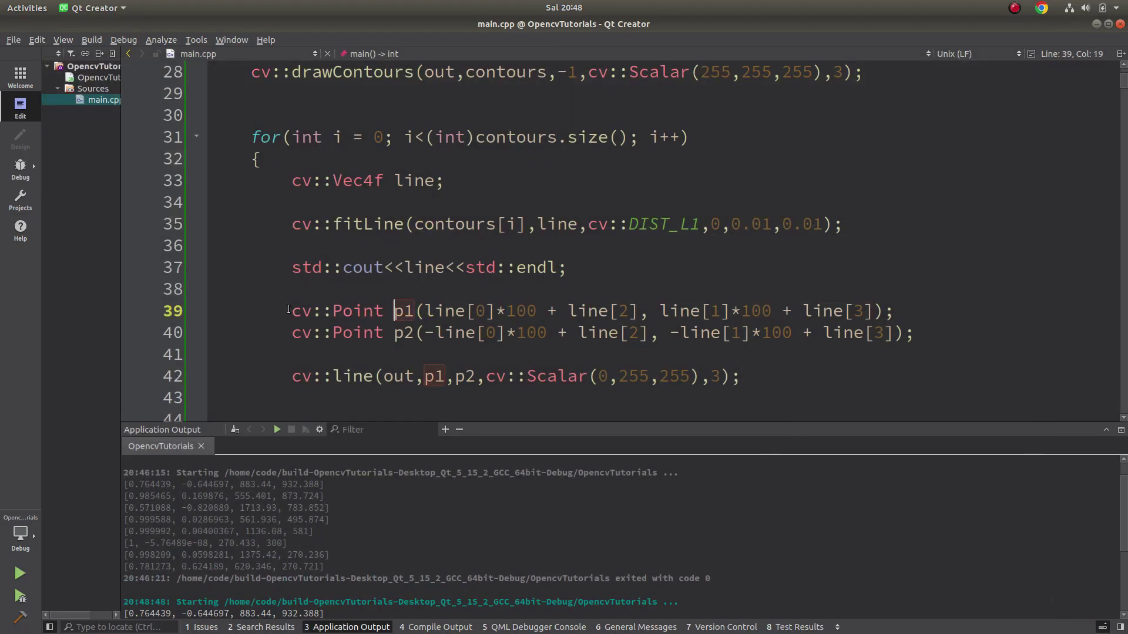
{"action": "left_click_drag", "start_coordinate": [292, 310], "coordinate": [935, 332]}
{"action": "key", "text": "ctrl+f"}
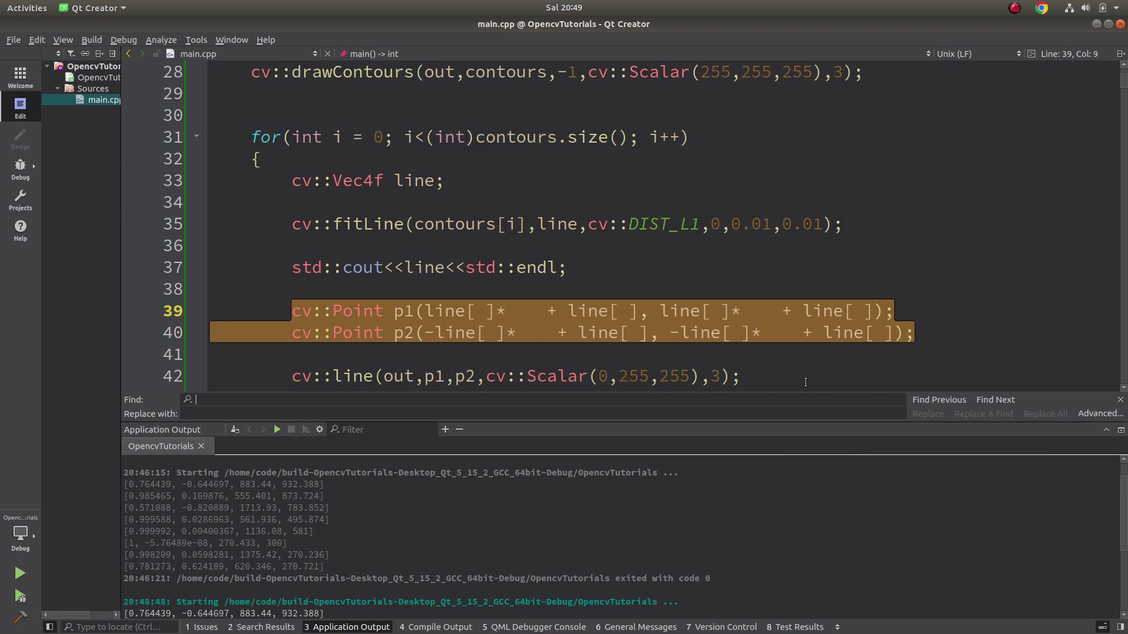
{"action": "type", "text": "100"}
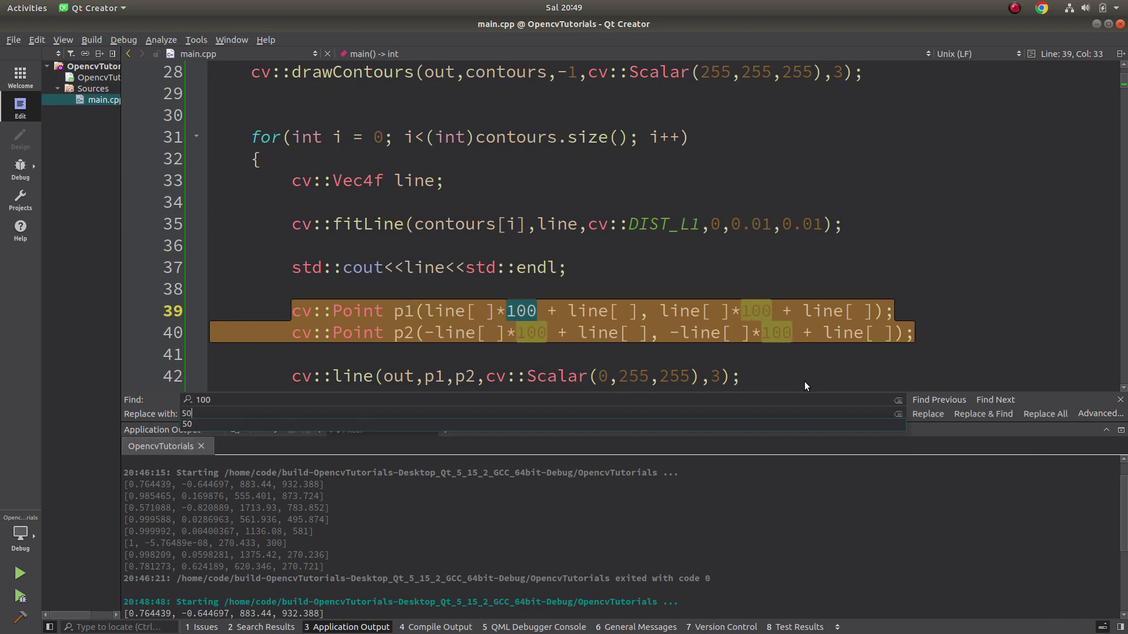
{"action": "type", "text": "500"}
{"action": "left_click", "coordinate": [1059, 411]}
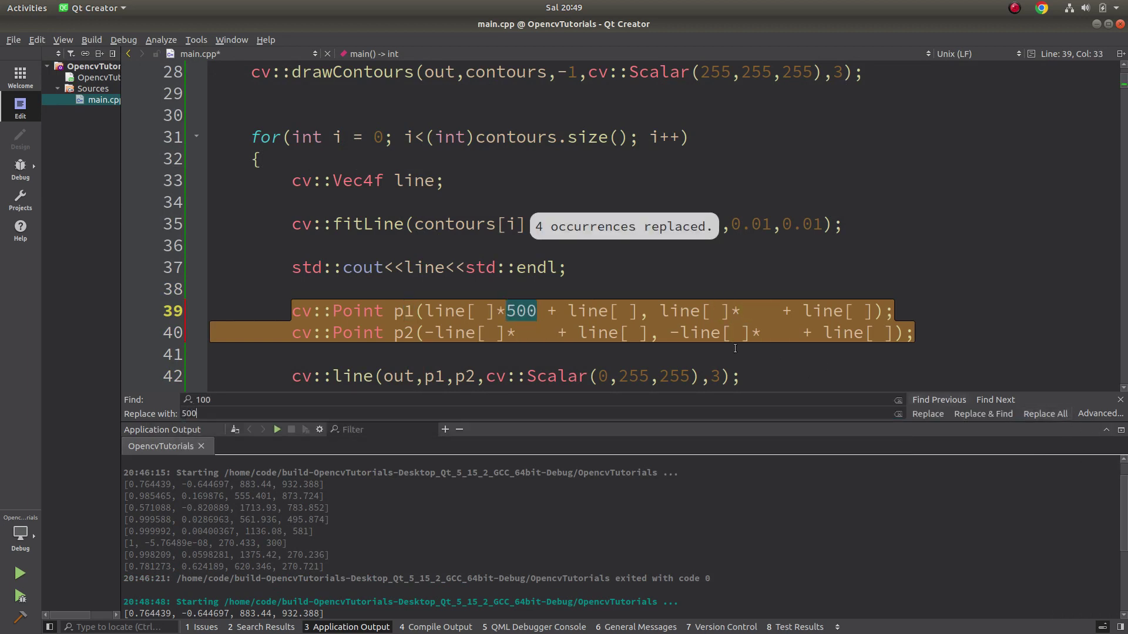
{"action": "left_click", "coordinate": [649, 346]}
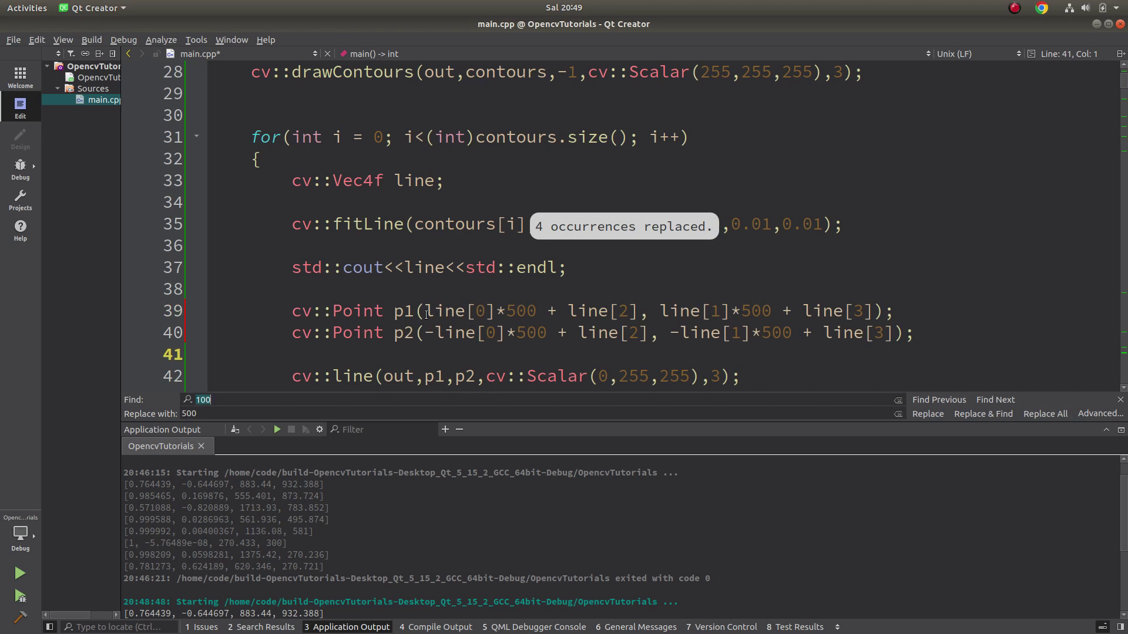
{"action": "left_click_drag", "start_coordinate": [426, 312], "coordinate": [487, 311]}
- Rerun the program, maximise the result to view the longer yellow lines, then close it
{"action": "key", "text": "ctrl+r"}
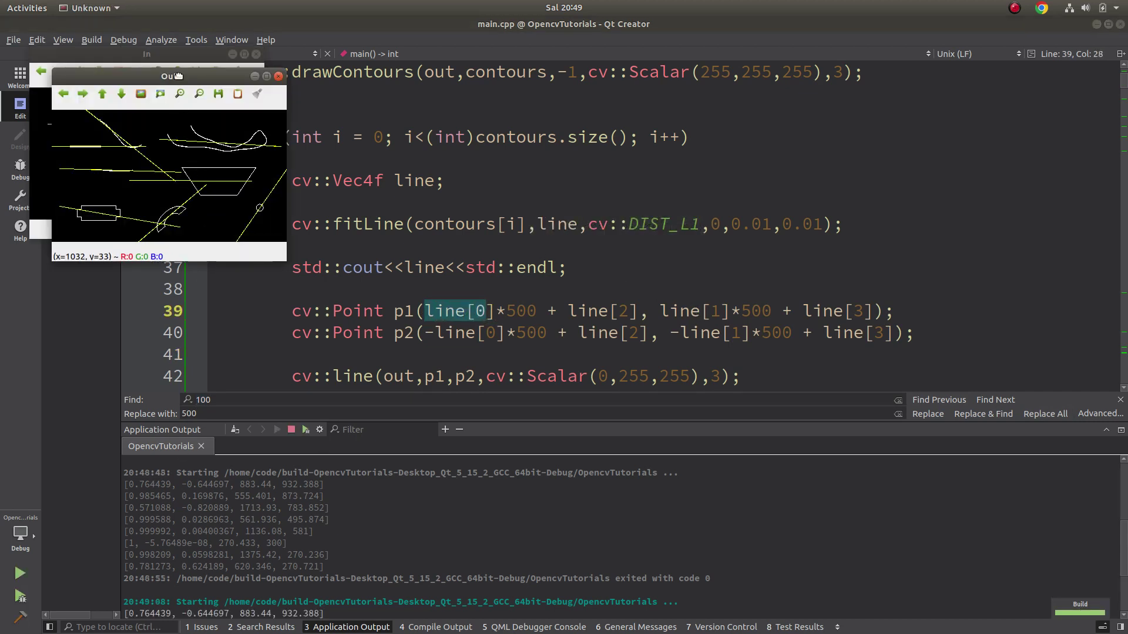
{"action": "left_click_drag", "start_coordinate": [177, 76], "coordinate": [450, 136]}
{"action": "double_click", "coordinate": [451, 136]}
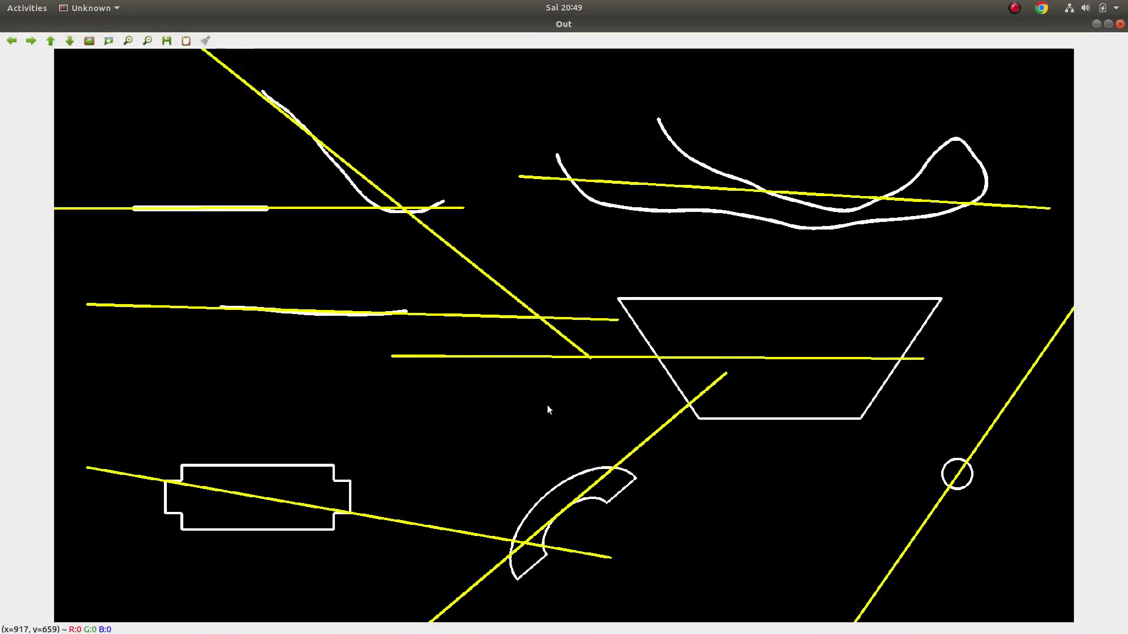
{"action": "key", "text": "Escape"}
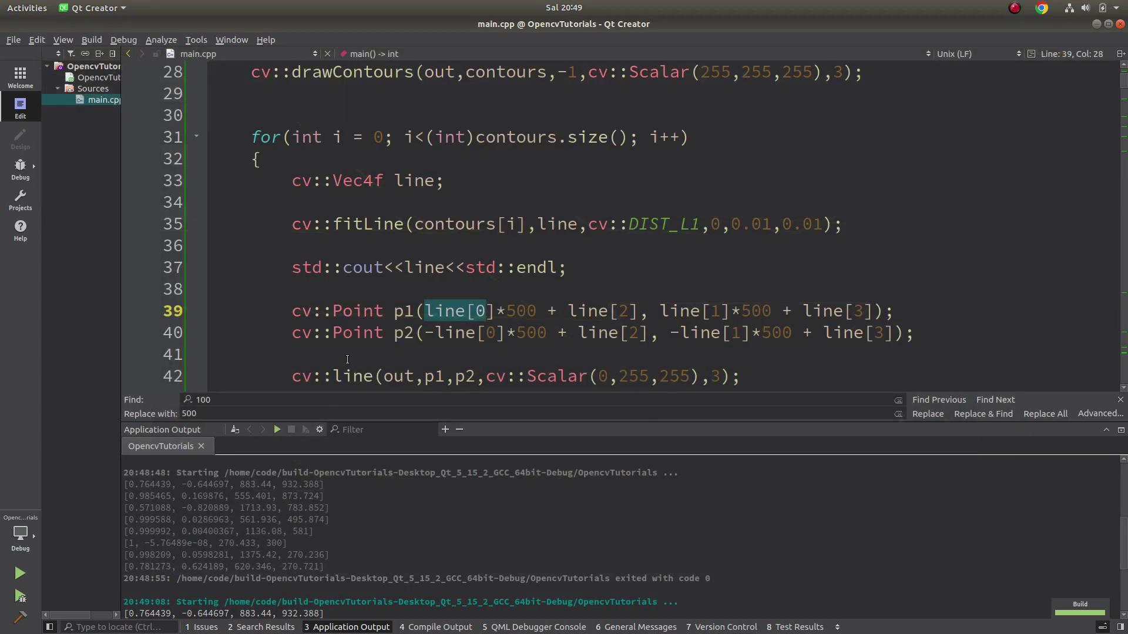
- Replace 500 with 300 in both point definitions and rebuild the program
{"action": "left_click_drag", "start_coordinate": [292, 310], "coordinate": [951, 334]}
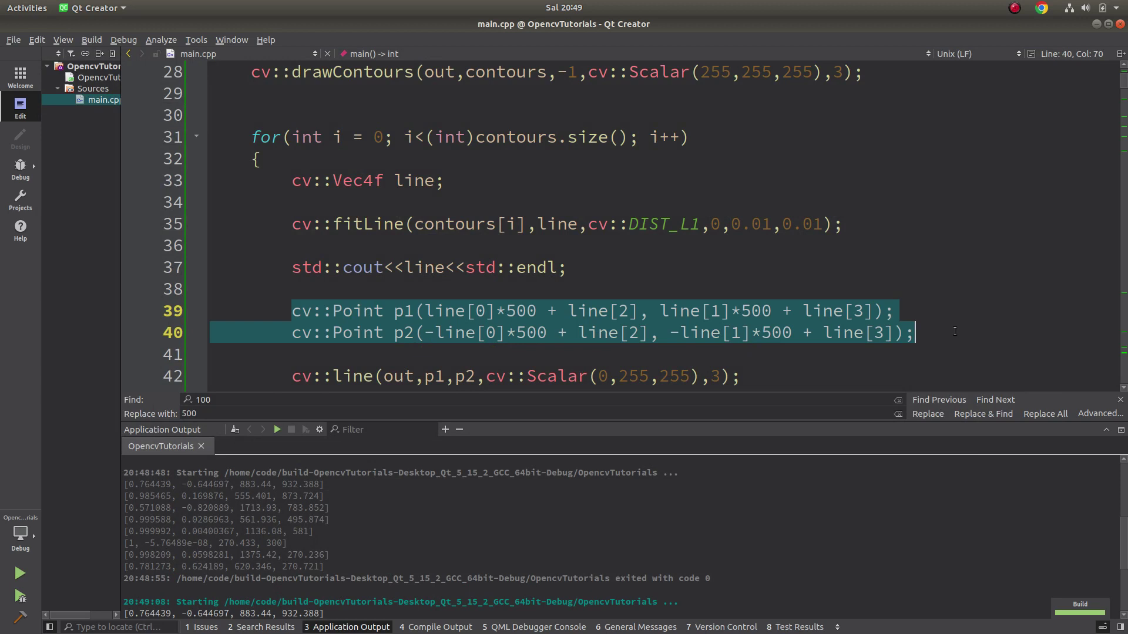
{"action": "key", "text": "ctrl+f"}
{"action": "key", "text": "Home"}
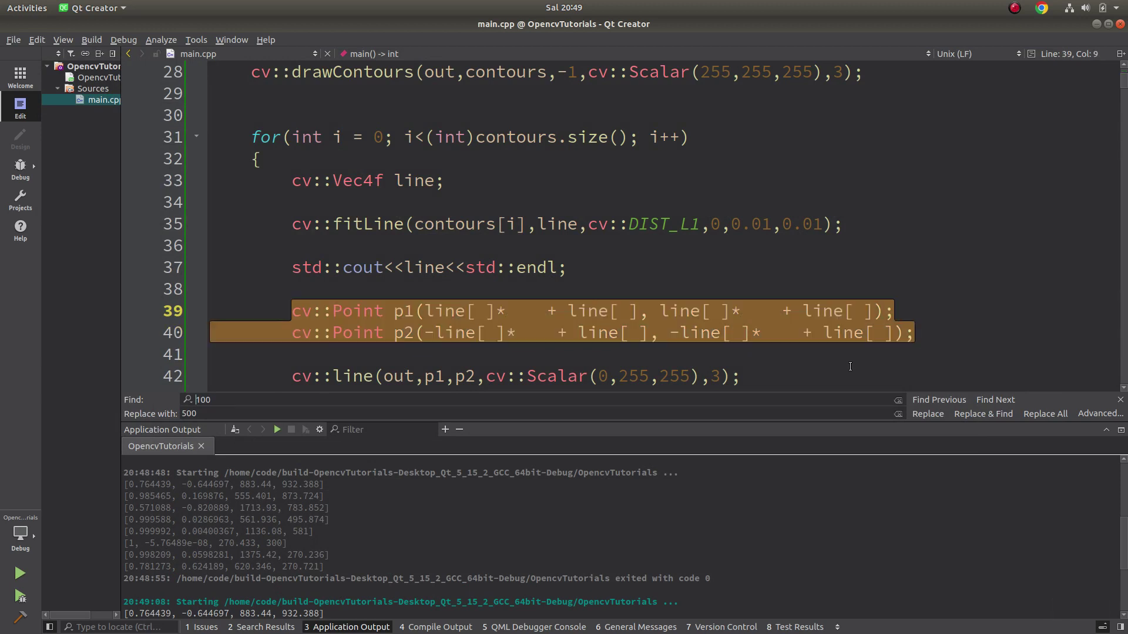
{"action": "key", "text": "Delete"}
{"action": "key", "text": "Tab"}
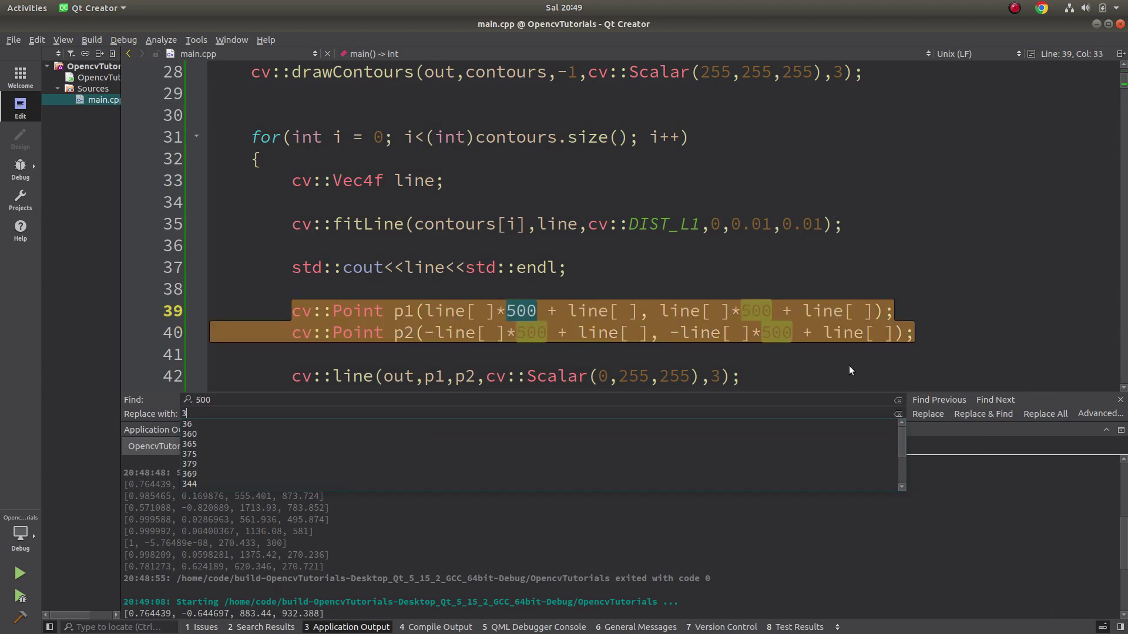
{"action": "type", "text": "300"}
{"action": "left_click", "coordinate": [1039, 415]}
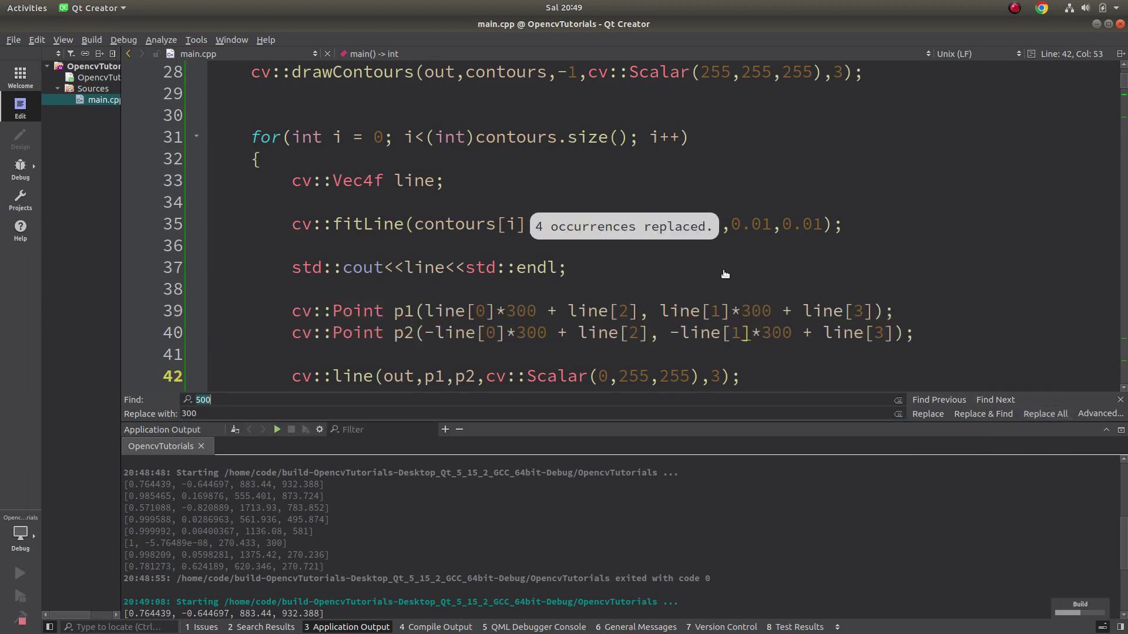
{"action": "key", "text": "ctrl+r"}
{"action": "double_click", "coordinate": [141, 78]}
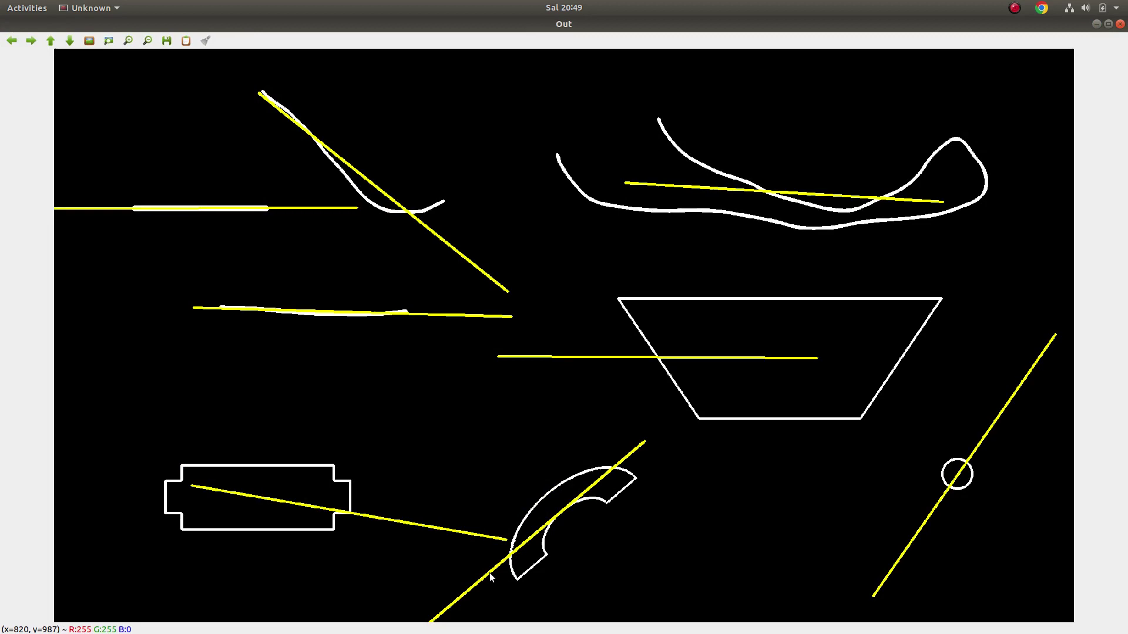
{"action": "key", "text": "Escape"}
{"action": "double_click", "coordinate": [368, 225]}
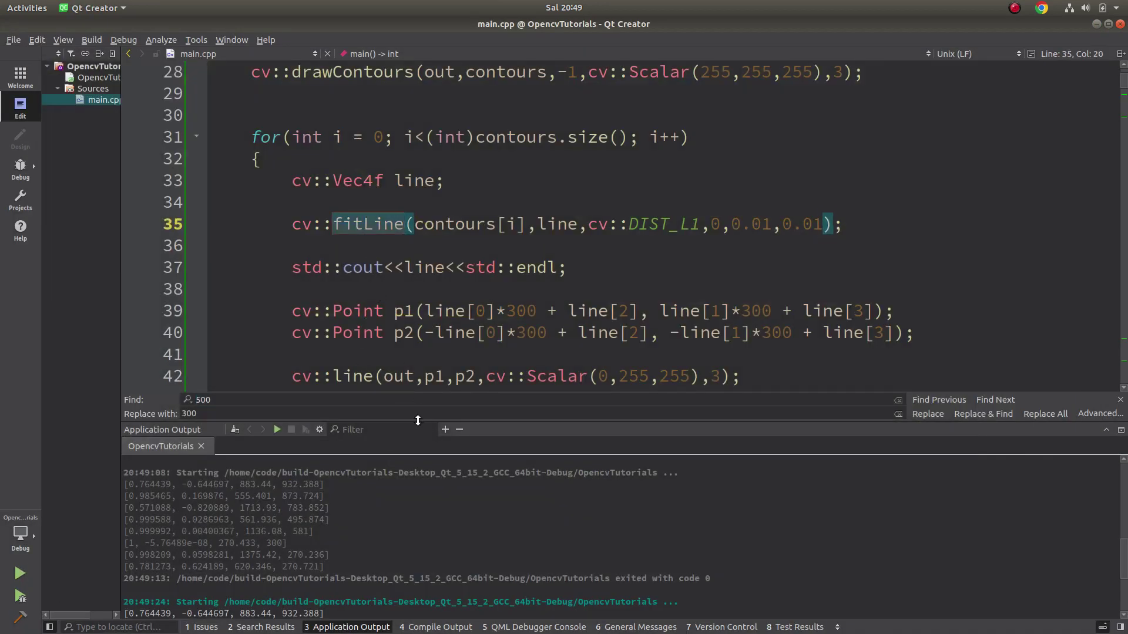
{"action": "left_click_drag", "start_coordinate": [420, 422], "coordinate": [429, 455]}
{"action": "scroll", "coordinate": [445, 366], "scroll_direction": "down", "scroll_amount": 1}
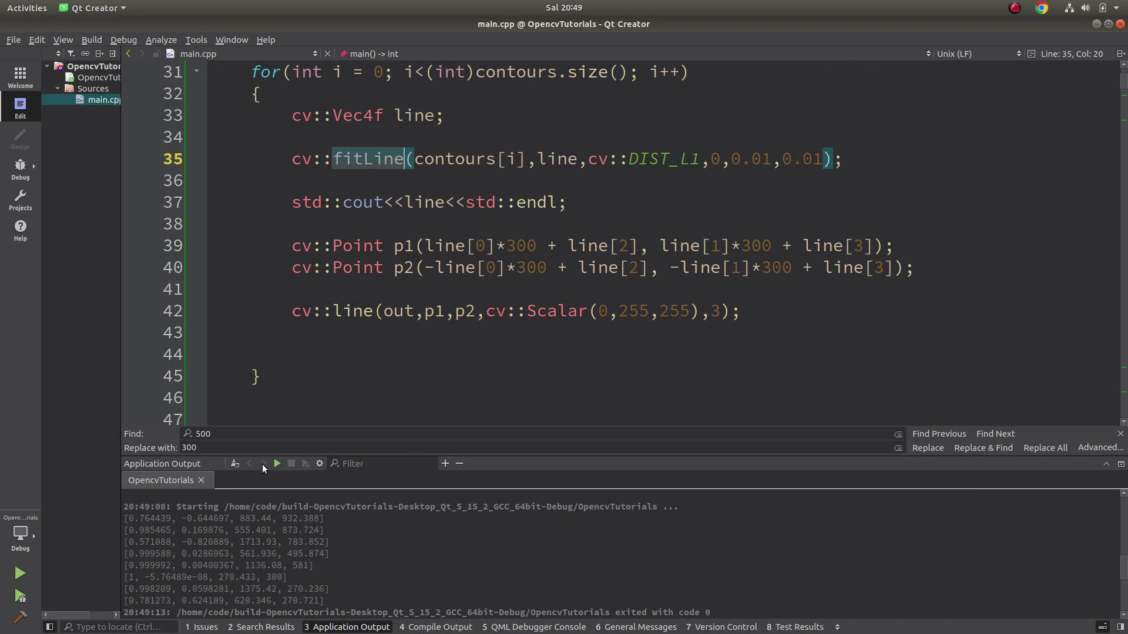
- Write a cv::circle call drawing a radius-5 filled blue dot at (line[2], line[3])
{"action": "left_click", "coordinate": [569, 292]}
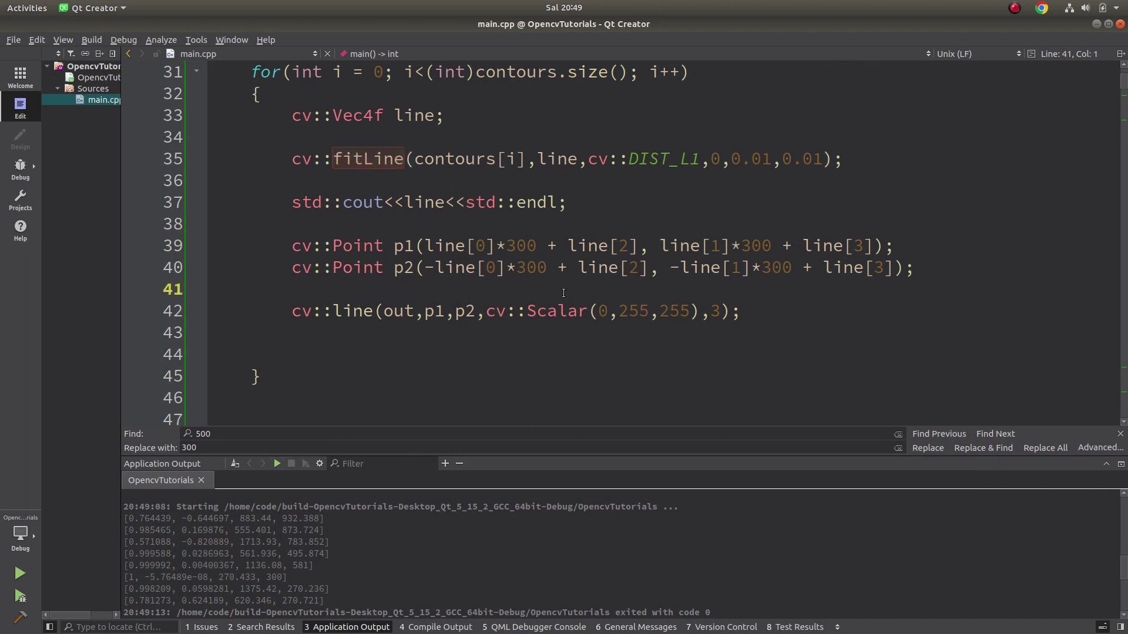
{"action": "key", "text": "Return"}
{"action": "key", "text": "Up"}
{"action": "key", "text": "Return"}
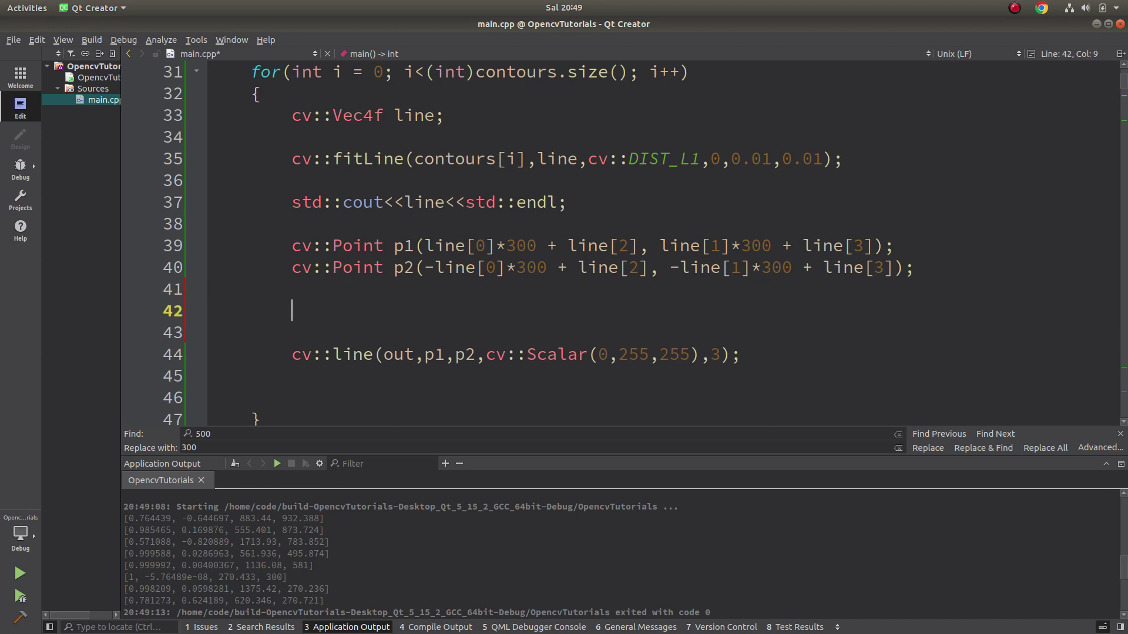
{"action": "type", "text": "CV::CİR"}
{"action": "key", "text": "BackSpace"}
{"action": "key", "text": "BackSpace"}
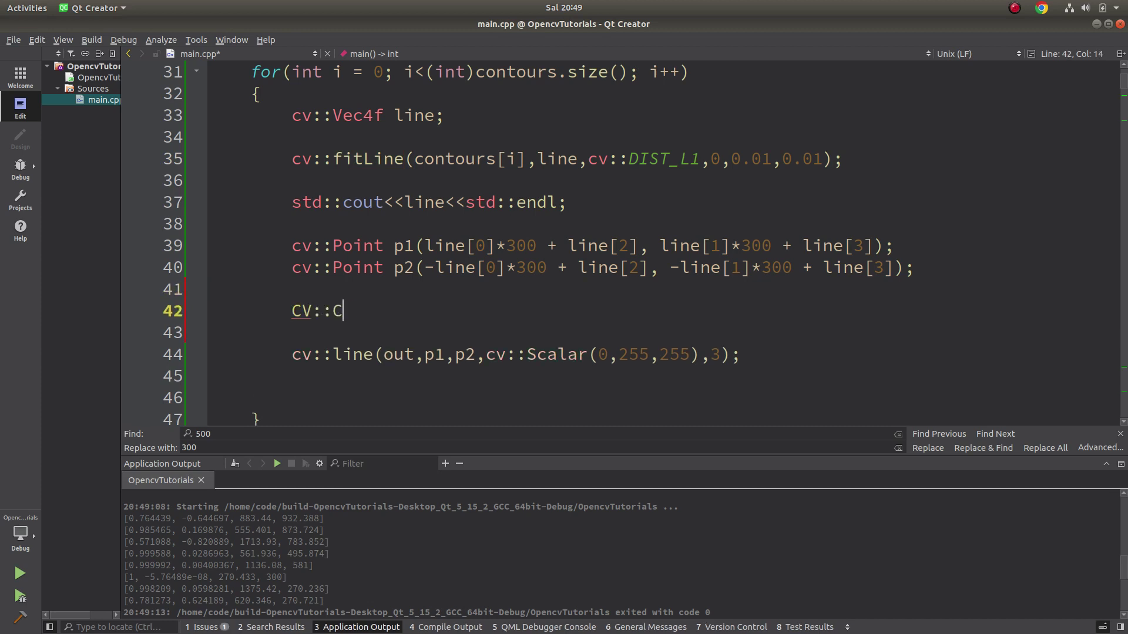
{"action": "key", "text": "BackSpace"}
{"action": "key", "text": "BackSpace"}
{"action": "key", "text": "BackSpace"}
{"action": "key", "text": "BackSpace"}
{"action": "key", "text": "BackSpace"}
{"action": "type", "text": "cir"}
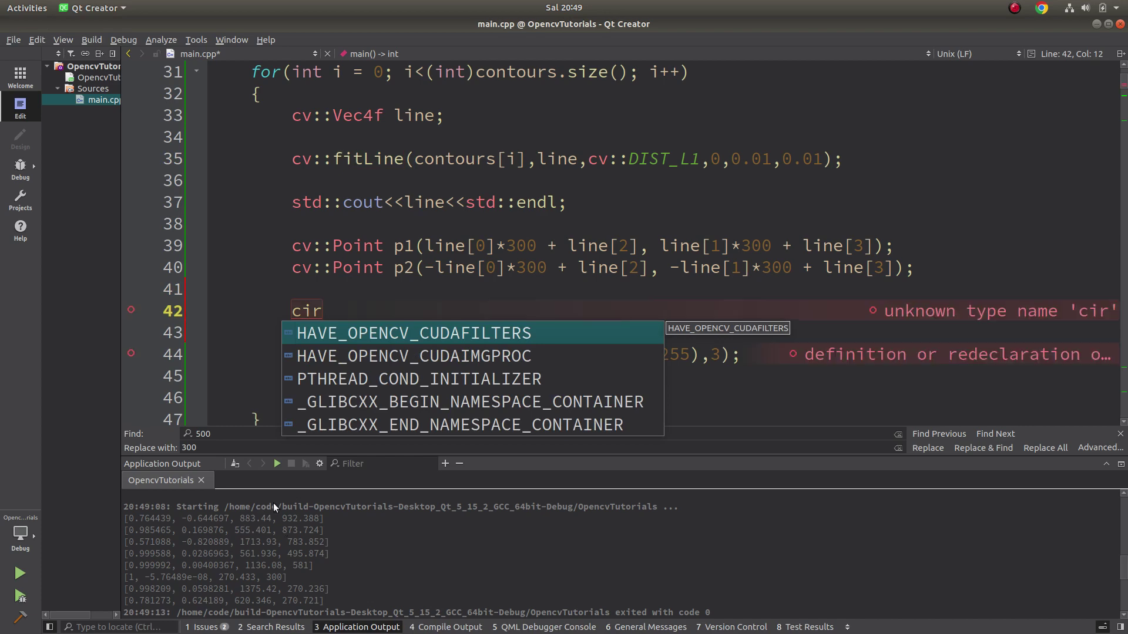
{"action": "key", "text": "BackSpace"}
{"action": "key", "text": "BackSpace"}
{"action": "type", "text": "v::ci"}
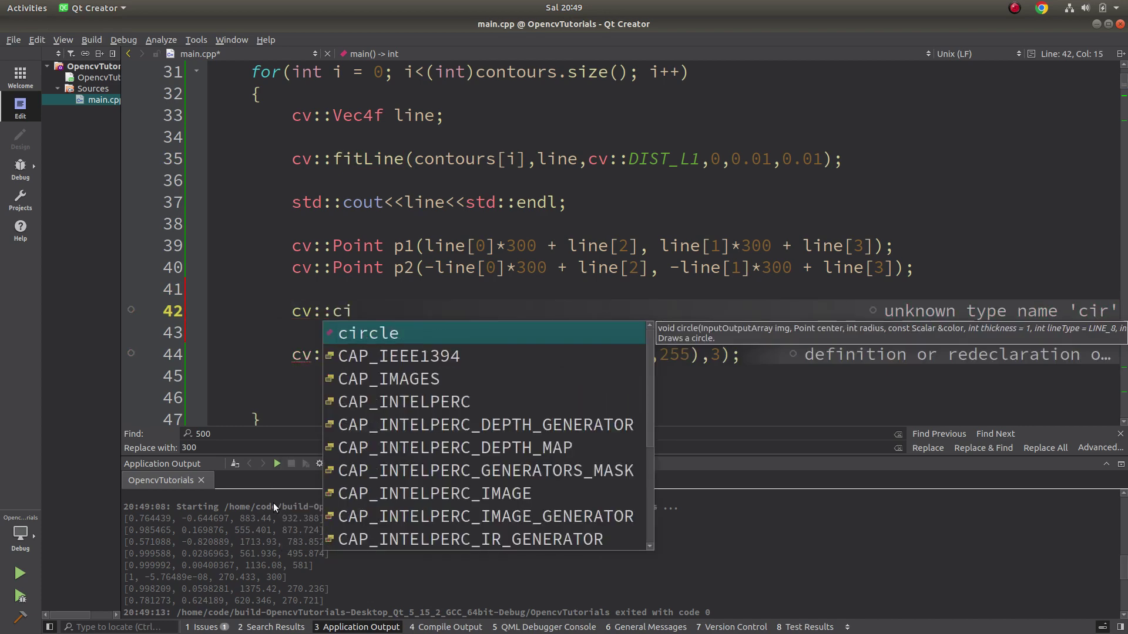
{"action": "key", "text": "Return"}
{"action": "type", "text": "o"}
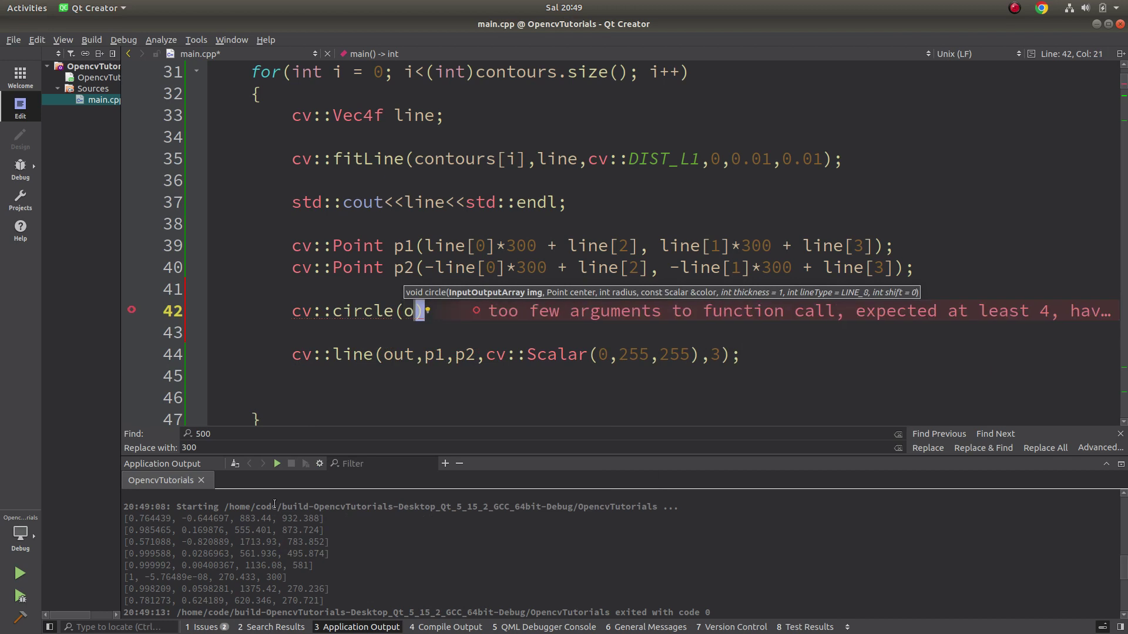
{"action": "type", "text": "ut,"}
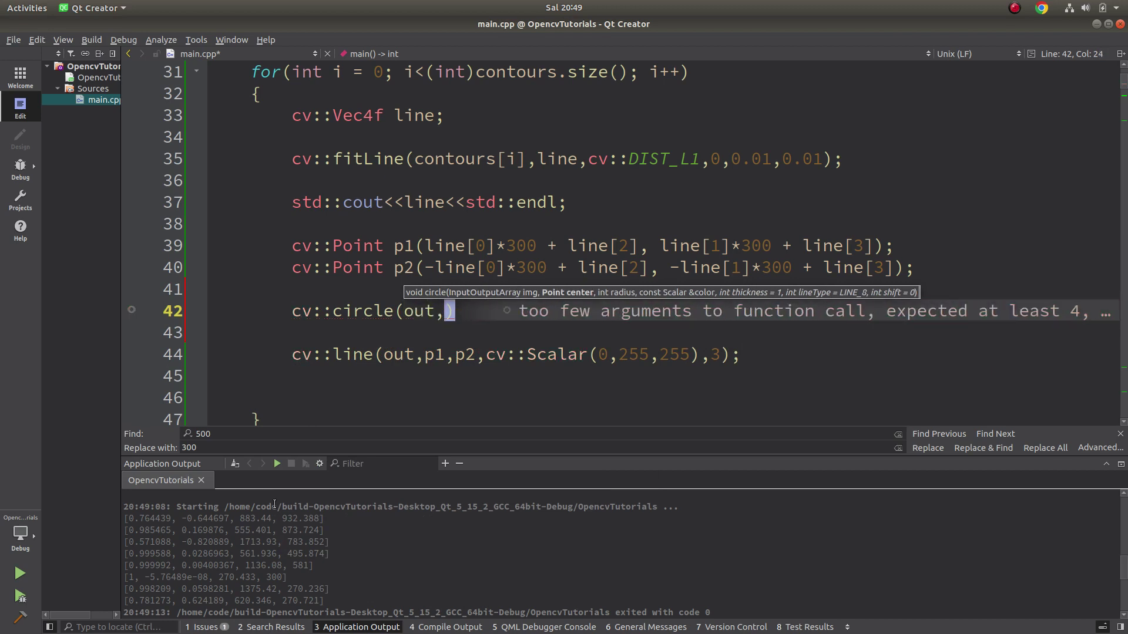
{"action": "type", "text": "cv::"}
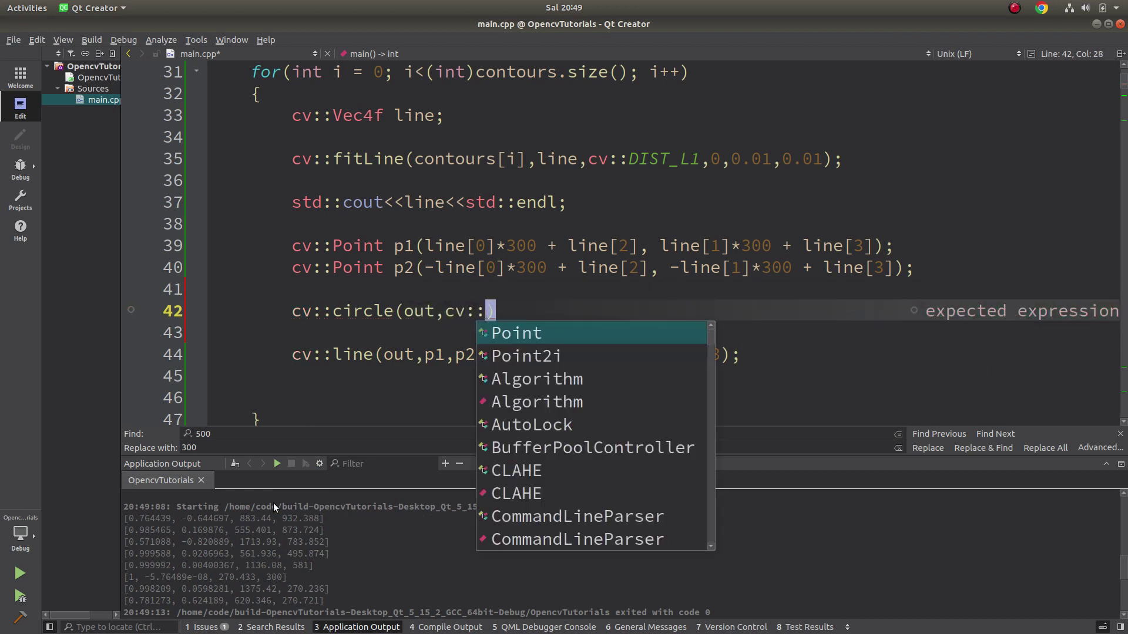
{"action": "type", "text": "Po"}
{"action": "key", "text": "Return"}
{"action": "type", "text": "(lin"}
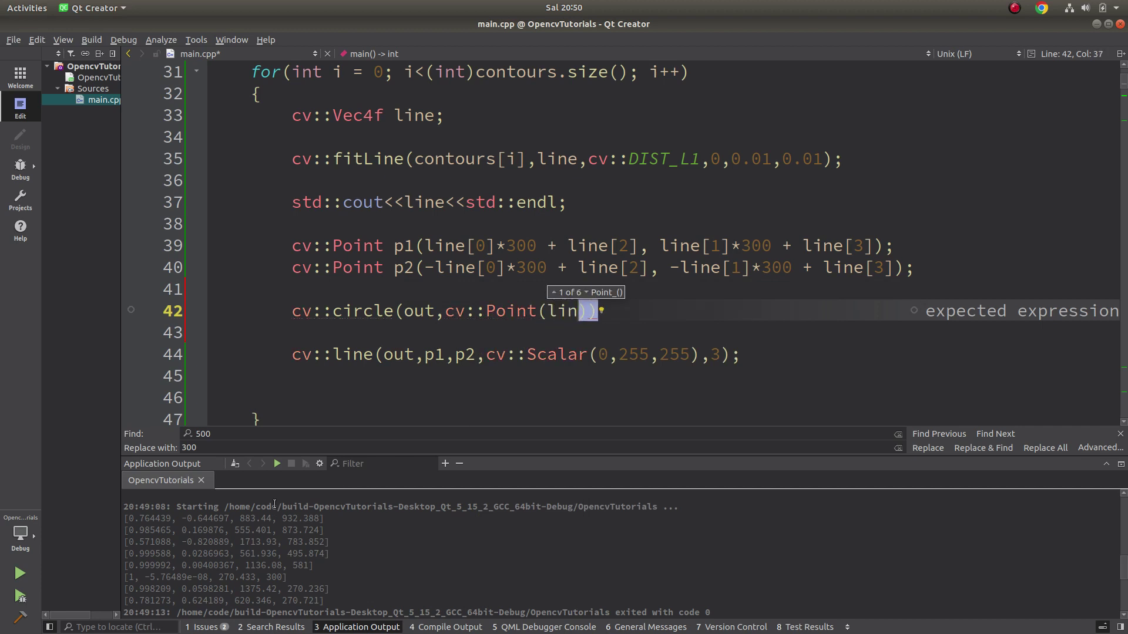
{"action": "type", "text": "e["}
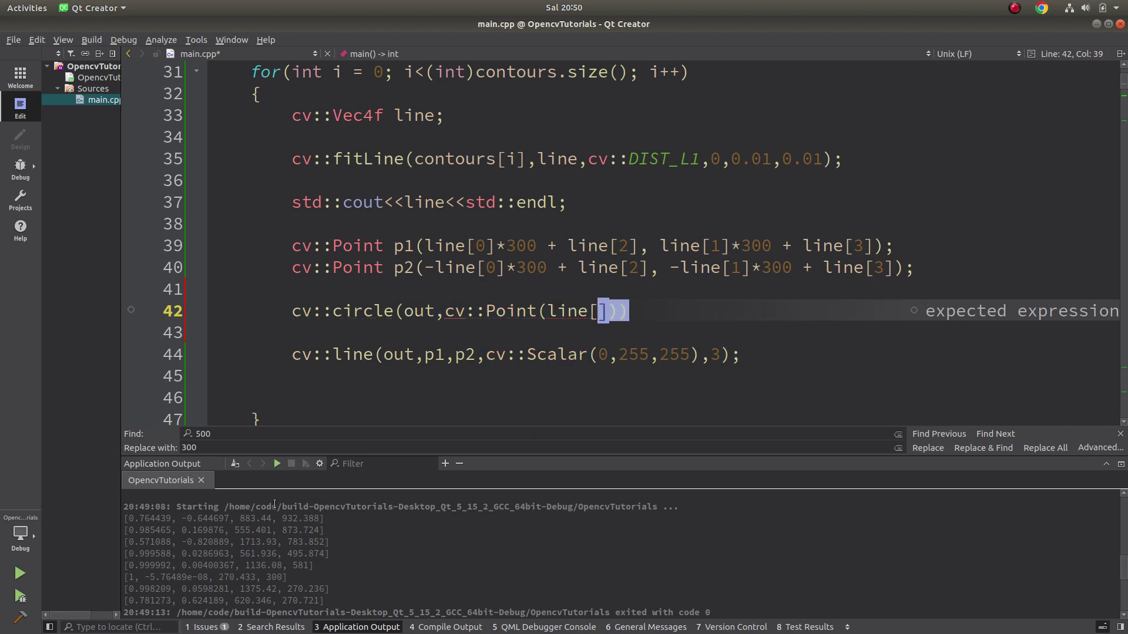
{"action": "type", "text": "2]"}
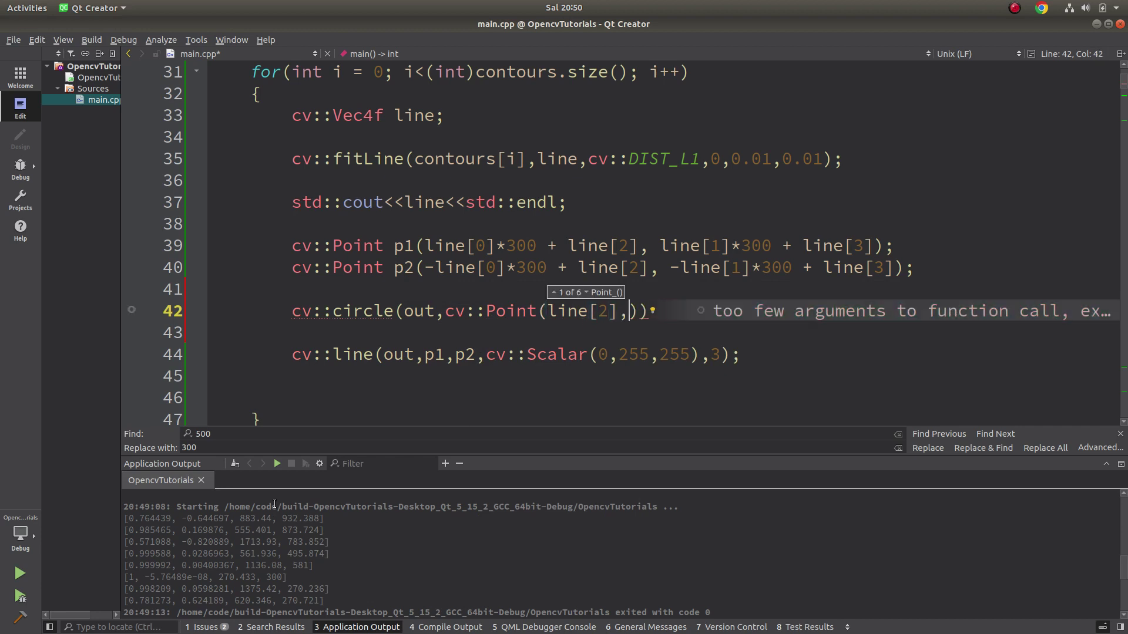
{"action": "type", "text": ",cv"}
{"action": "key", "text": "BackSpace"}
{"action": "key", "text": "BackSpace"}
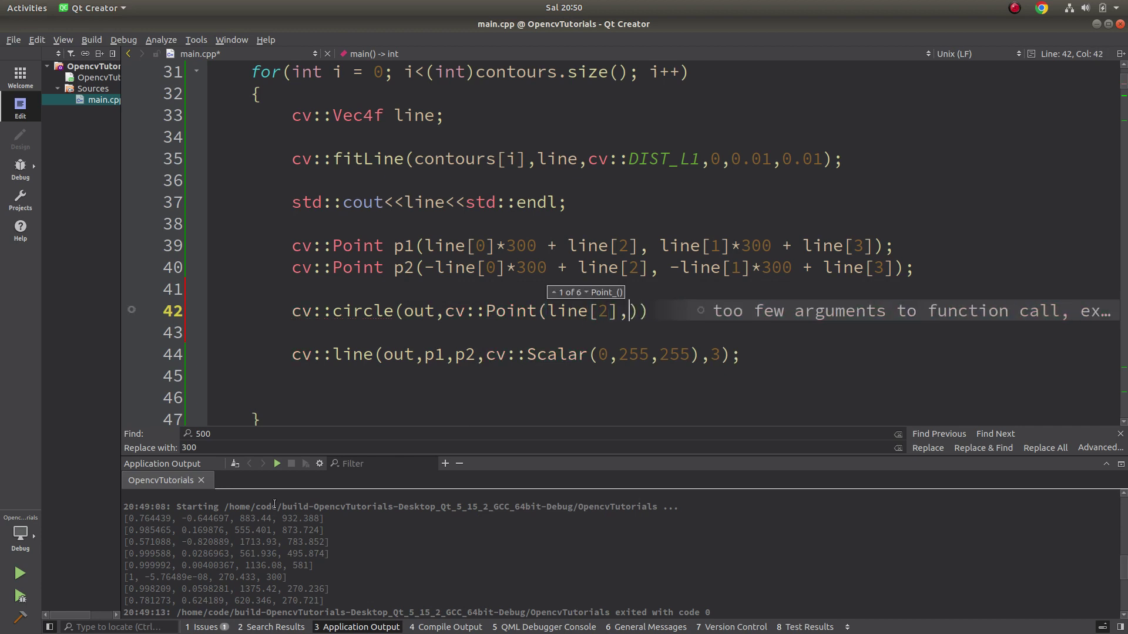
{"action": "type", "text": "line[3"}
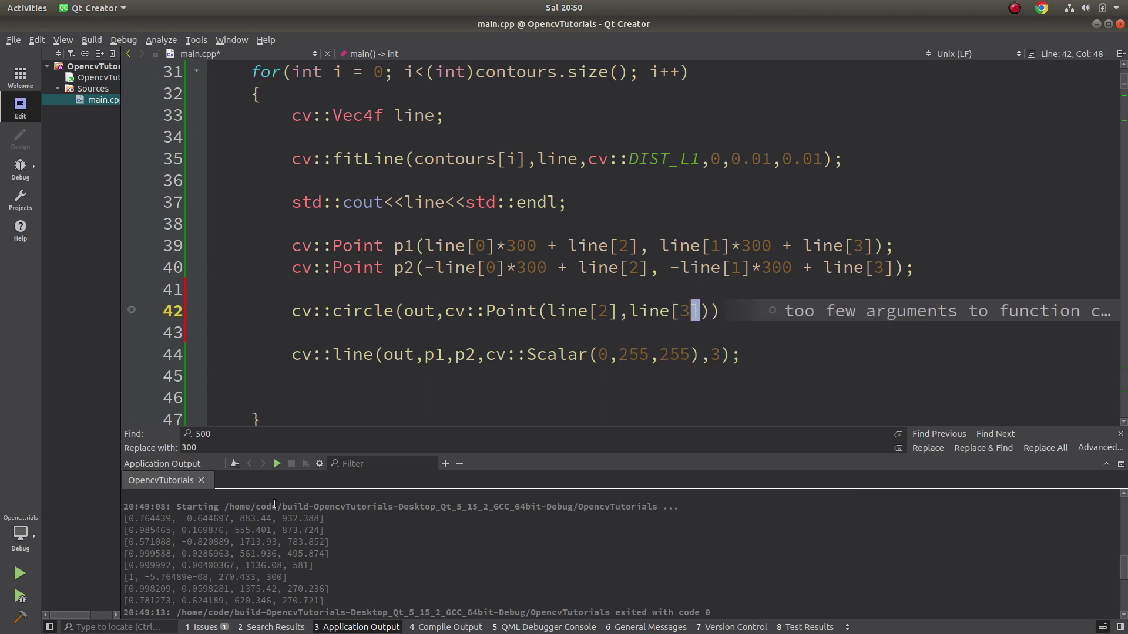
{"action": "type", "text": "]),"}
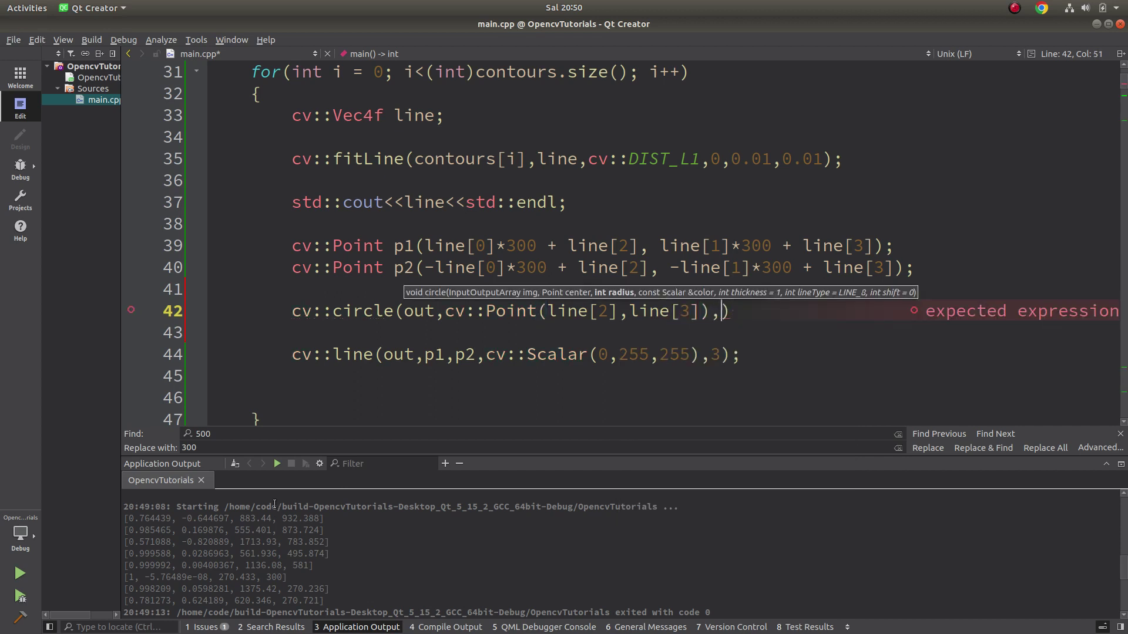
{"action": "type", "text": "5,"}
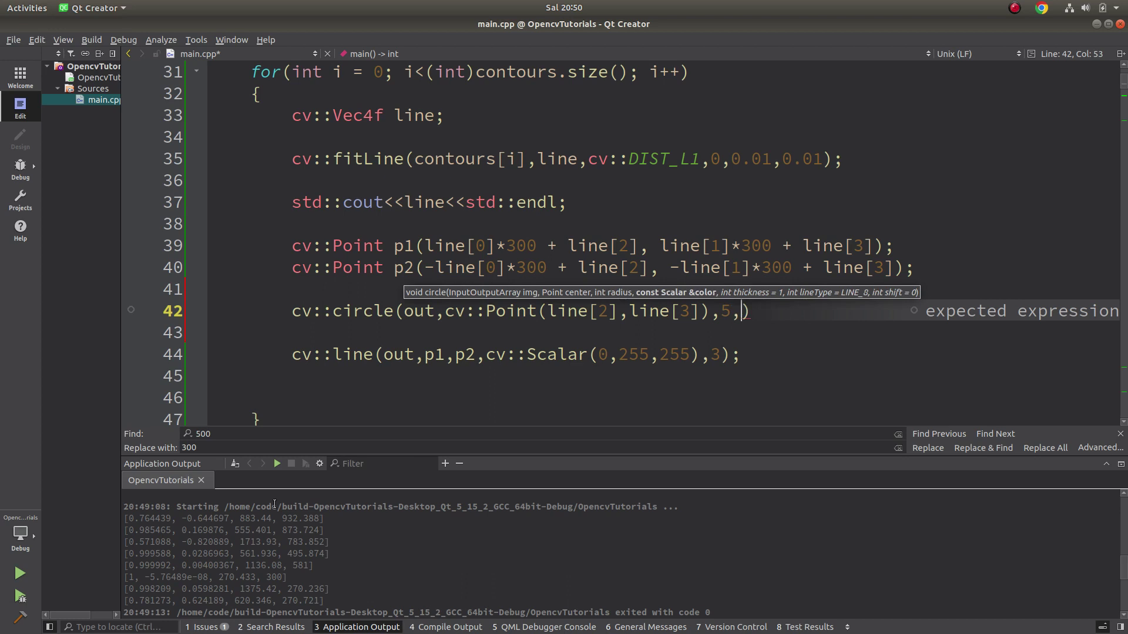
{"action": "type", "text": "cv::S"}
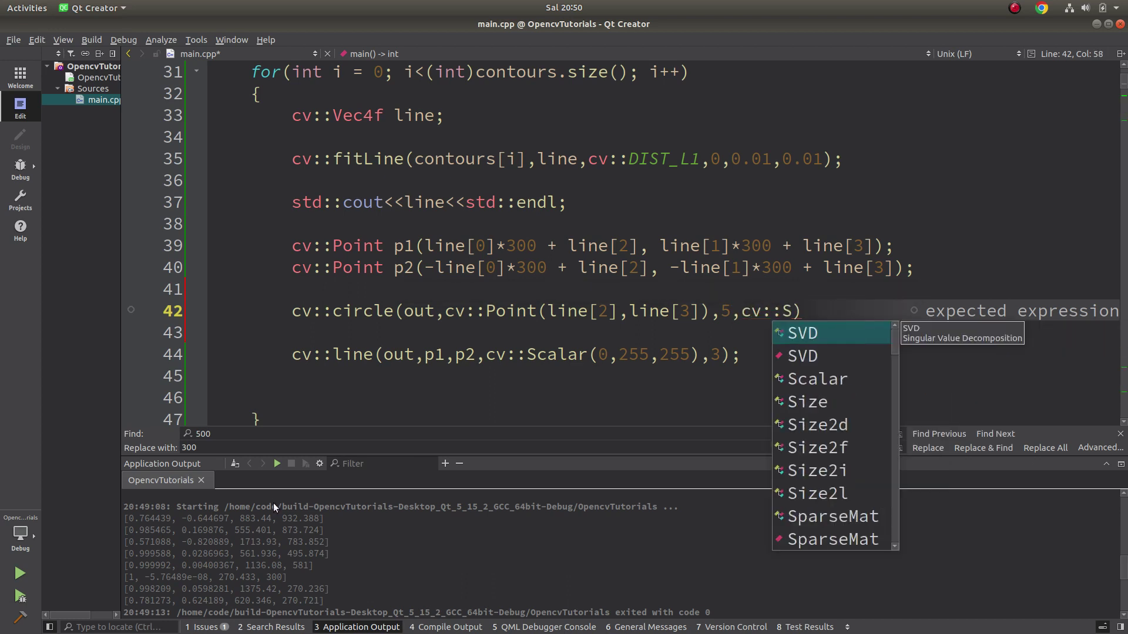
{"action": "type", "text": "ca"}
{"action": "key", "text": "Return"}
{"action": "type", "text": "("}
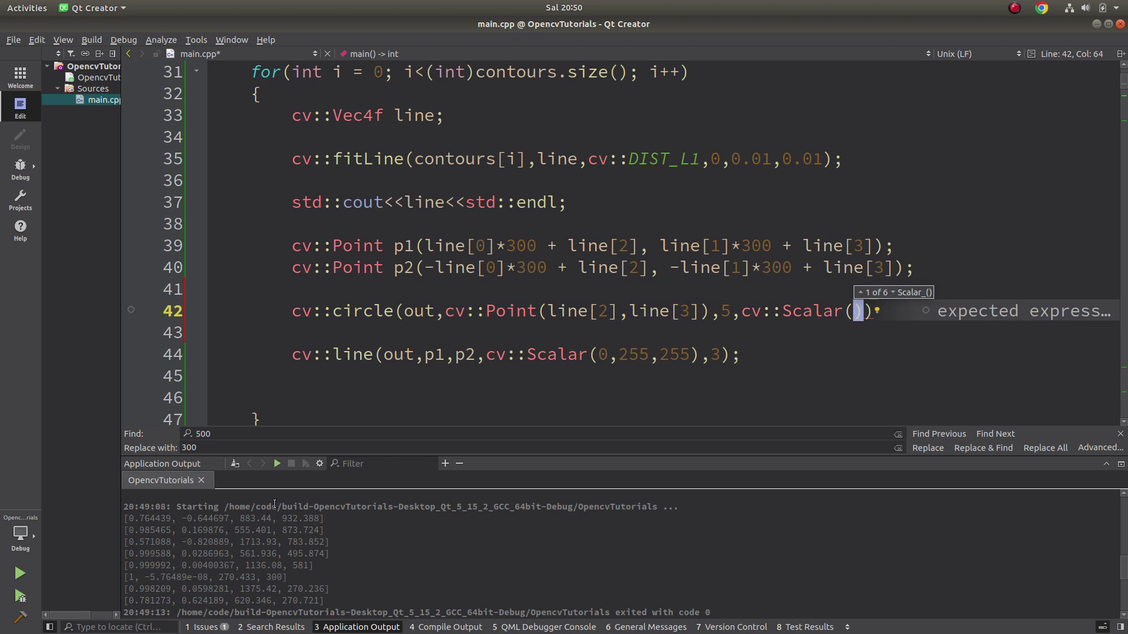
{"action": "type", "text": "255,0,"}
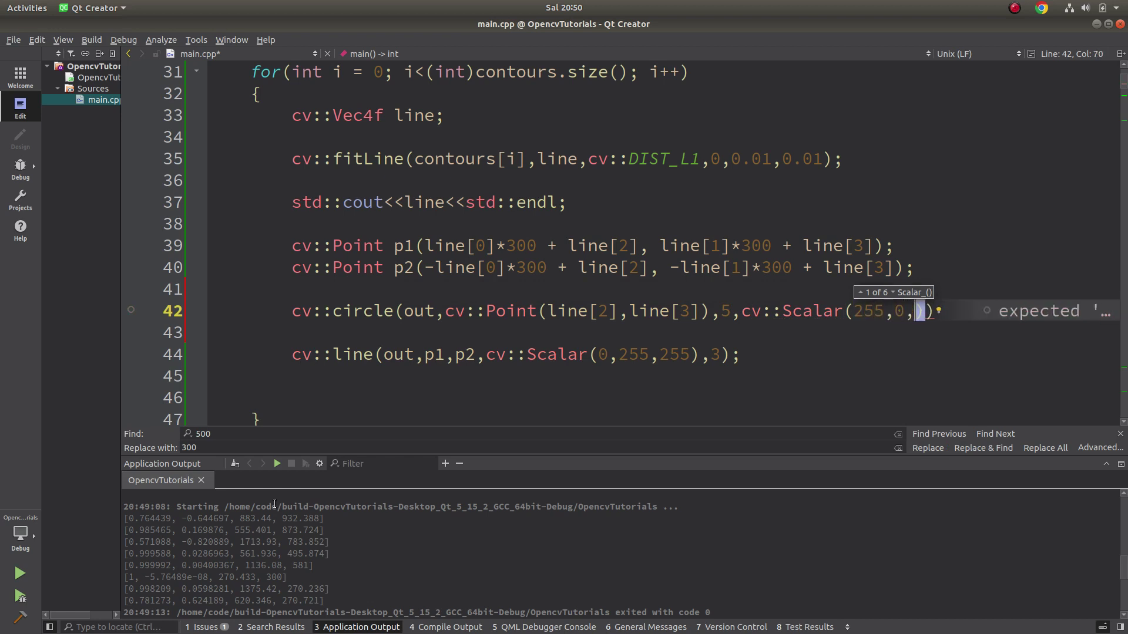
{"action": "type", "text": "0),cv"}
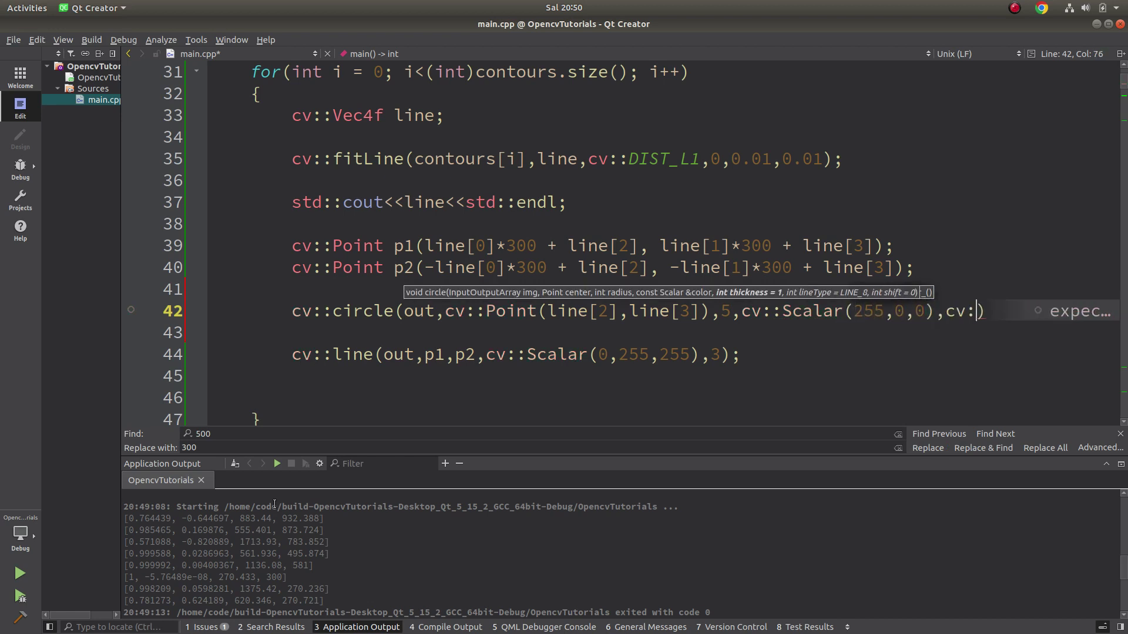
{"action": "type", "text": "::FIL"}
{"action": "key", "text": "Return"}
{"action": "type", "text": ");"}
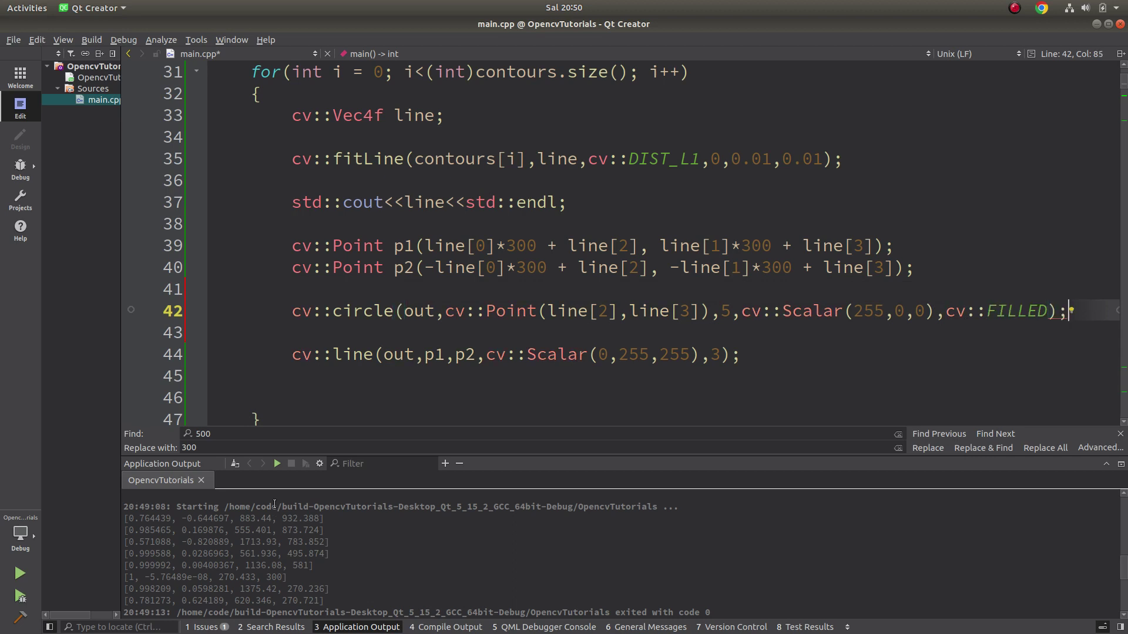
- Move the circle call below the cv::line call and rebuild the program
{"action": "triple_click", "coordinate": [424, 315]}
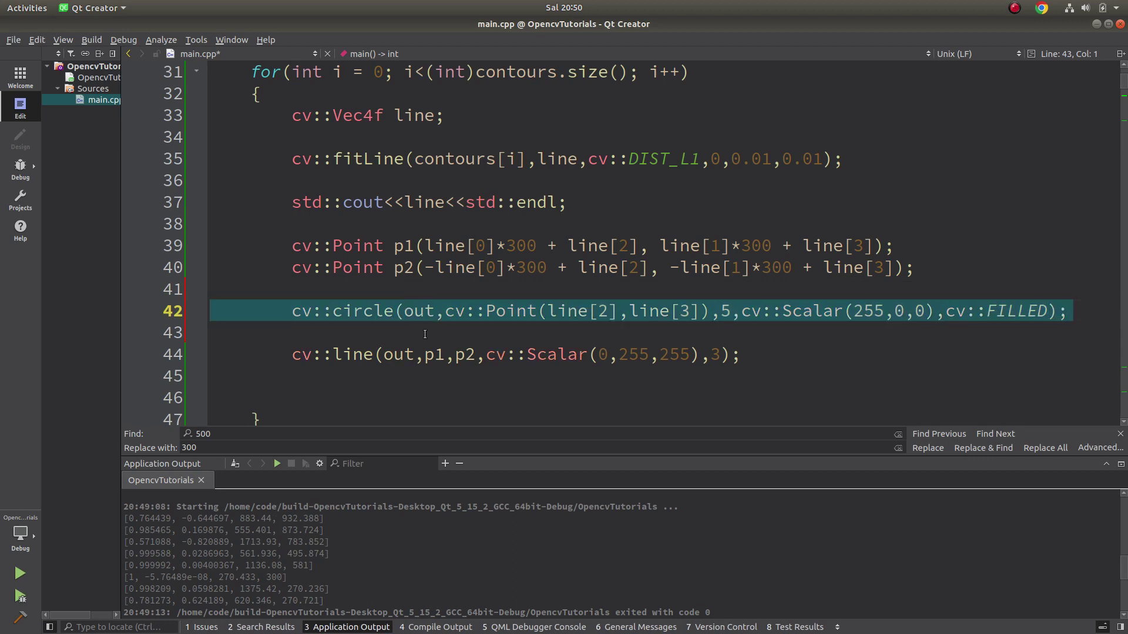
{"action": "key", "text": "ctrl+x"}
{"action": "left_click", "coordinate": [341, 377]}
{"action": "key", "text": "ctrl+v"}
{"action": "key", "text": "ctrl+r"}
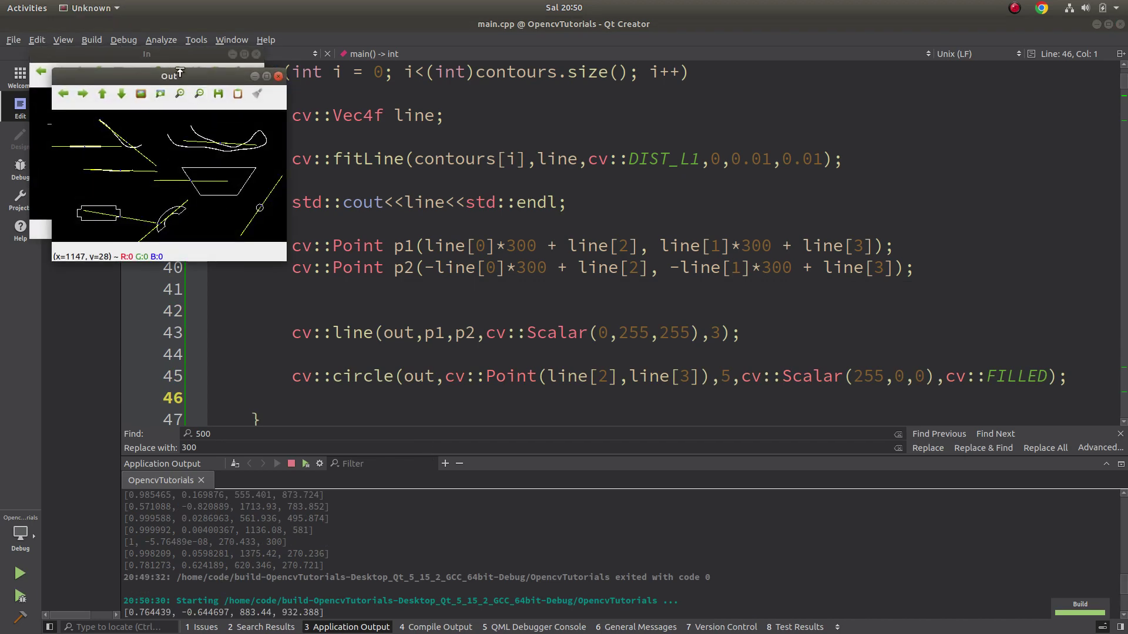
- Maximise the output window to inspect the yellow lines and blue dots
{"action": "double_click", "coordinate": [179, 75]}
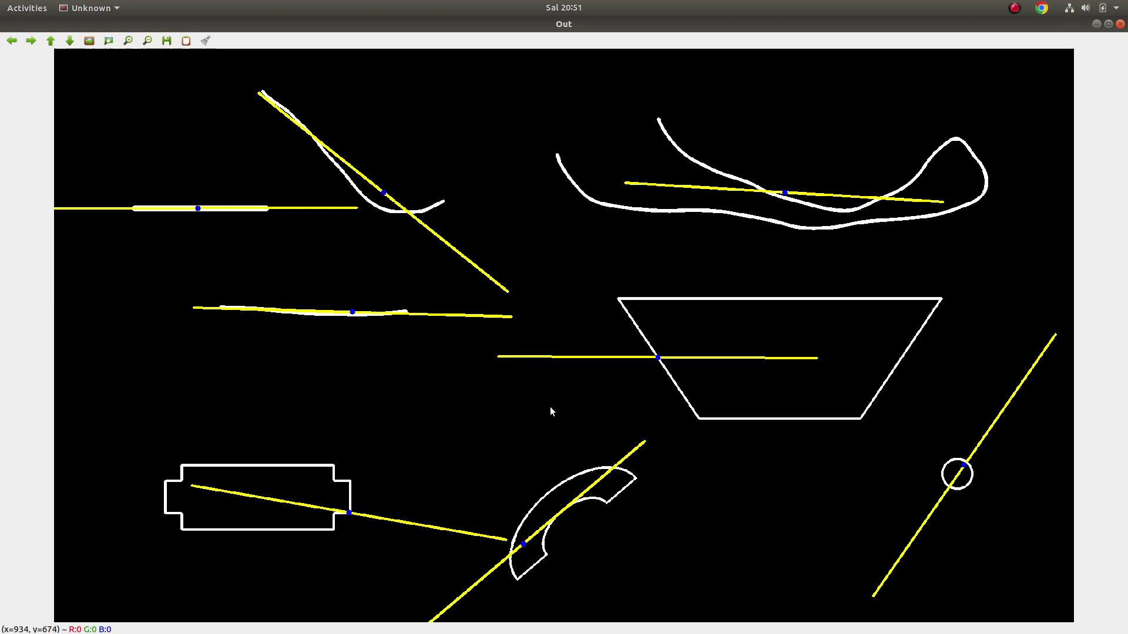
- Close the result window and comment out the contour demo code
{"action": "key", "text": "Escape"}
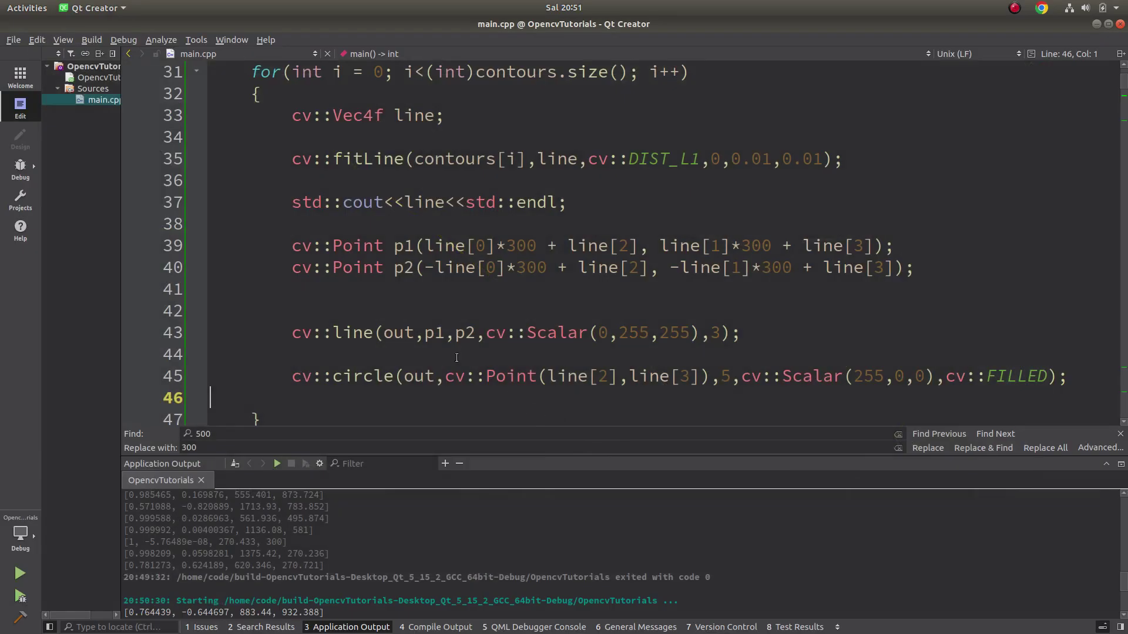
{"action": "scroll", "coordinate": [425, 332], "scroll_direction": "down", "scroll_amount": 3}
{"action": "scroll", "coordinate": [426, 332], "scroll_direction": "down", "scroll_amount": 1}
{"action": "scroll", "coordinate": [409, 348], "scroll_direction": "down", "scroll_amount": 1}
{"action": "left_click_drag", "start_coordinate": [342, 310], "coordinate": [250, 192]}
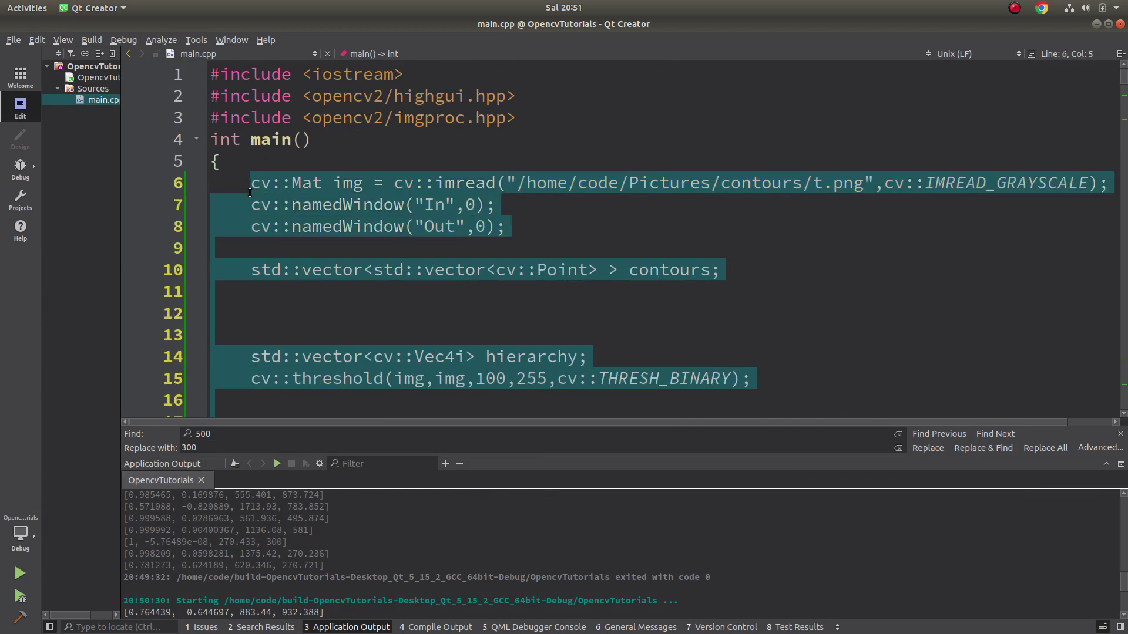
{"action": "key", "text": "ctrl+slash"}
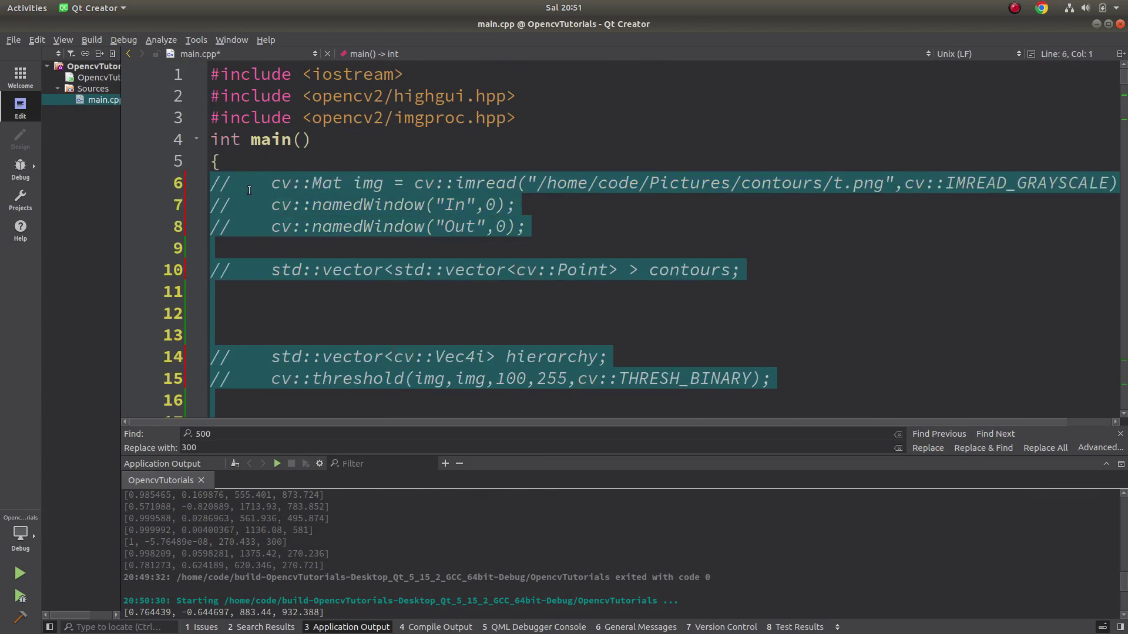
{"action": "left_click", "coordinate": [250, 190]}
{"action": "scroll", "coordinate": [249, 191], "scroll_direction": "down", "scroll_amount": 7}
{"action": "scroll", "coordinate": [254, 194], "scroll_direction": "down", "scroll_amount": 8}
{"action": "scroll", "coordinate": [255, 194], "scroll_direction": "down", "scroll_amount": 2}
{"action": "scroll", "coordinate": [258, 195], "scroll_direction": "up", "scroll_amount": 3}
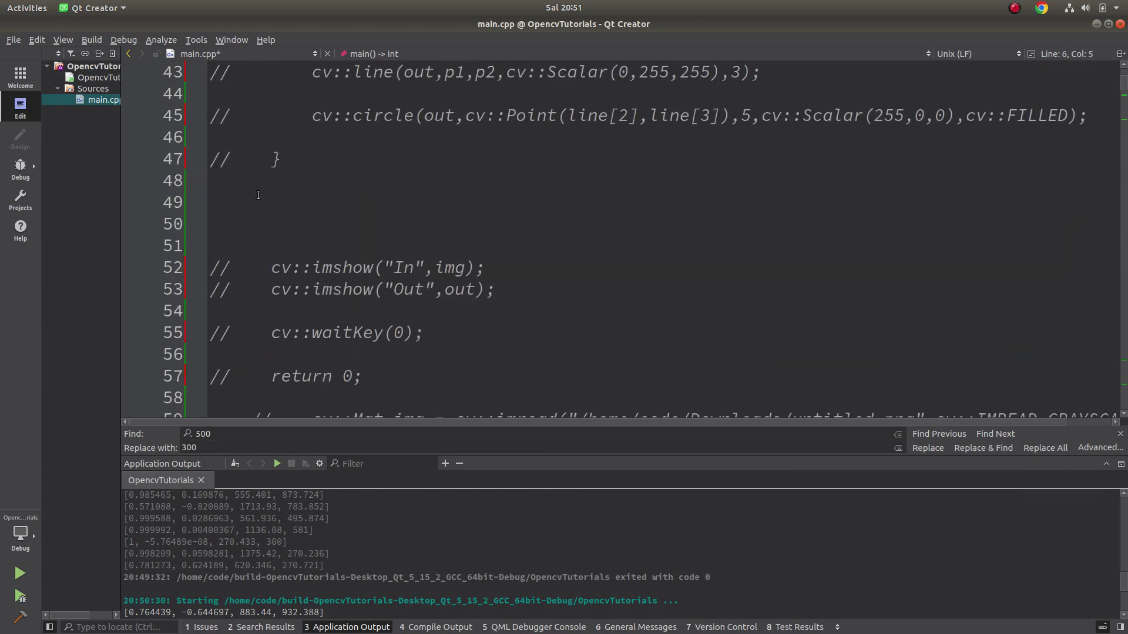
{"action": "scroll", "coordinate": [258, 195], "scroll_direction": "down", "scroll_amount": 3}
- Uncomment the point-cloud fitLine demo at the bottom and run it
{"action": "mouse_move", "coordinate": [252, 224]}
{"action": "left_mouse_down"}
{"action": "mouse_move", "coordinate": [406, 238]}
{"action": "mouse_move", "coordinate": [478, 274]}
{"action": "left_mouse_up"}
{"action": "scroll", "coordinate": [353, 230], "scroll_direction": "down", "scroll_amount": 16}
{"action": "scroll", "coordinate": [407, 238], "scroll_direction": "up", "scroll_amount": 3}
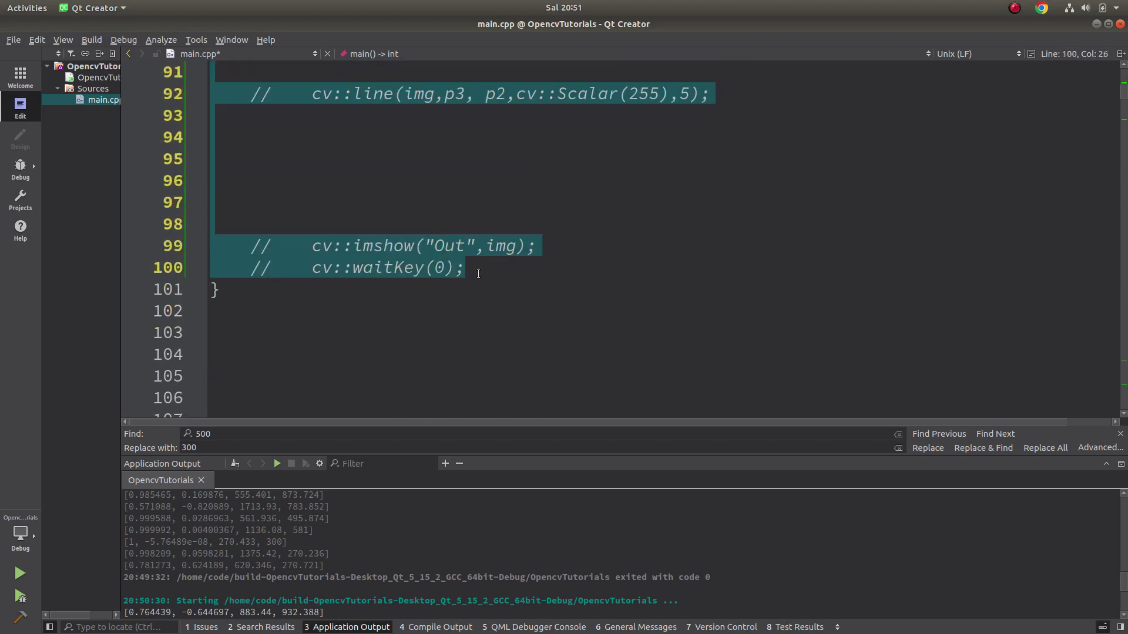
{"action": "key", "text": "ctrl+slash"}
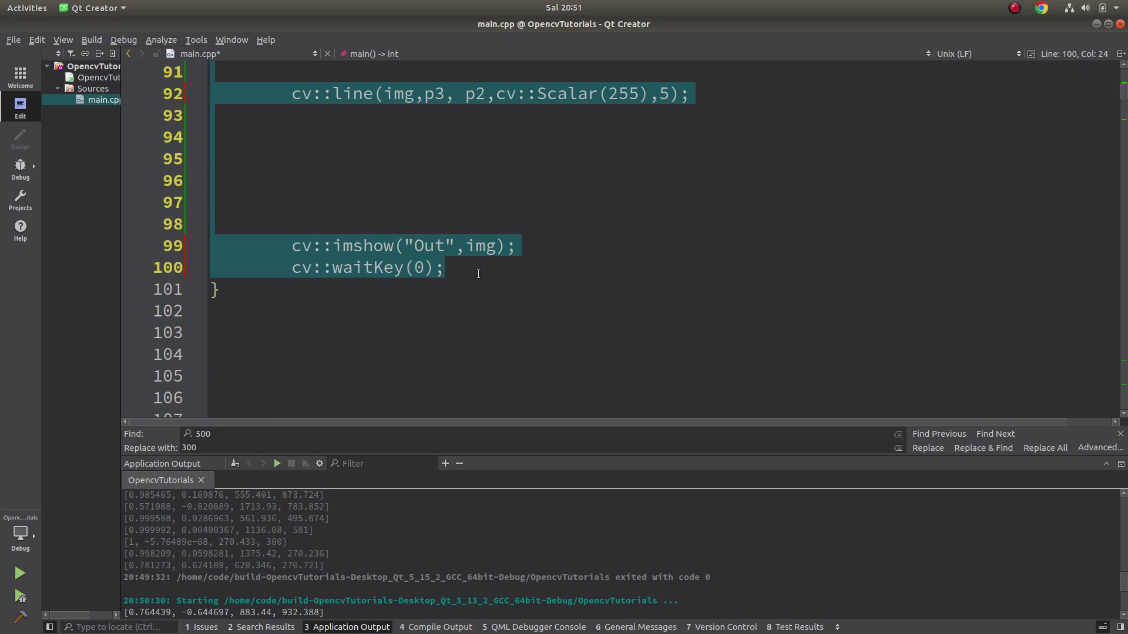
{"action": "left_click", "coordinate": [478, 273]}
{"action": "key", "text": "ctrl+r"}
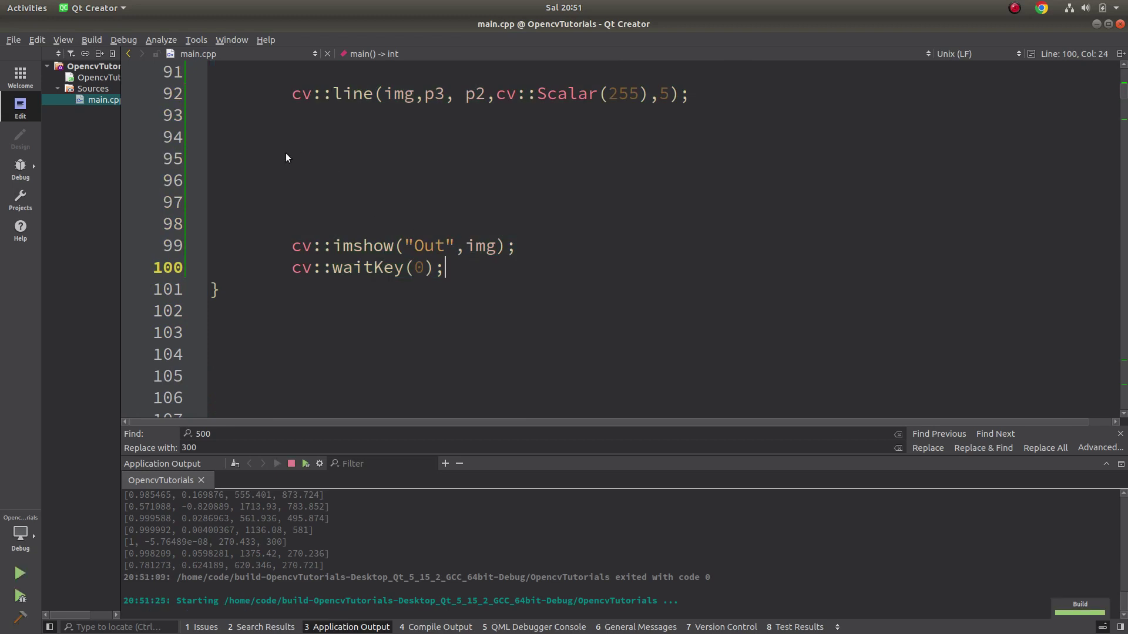
- Tile the input dots window on the left and the fitted-line output on the right
{"action": "left_click_drag", "start_coordinate": [181, 54], "coordinate": [233, 208]}
{"action": "left_click", "coordinate": [181, 53]}
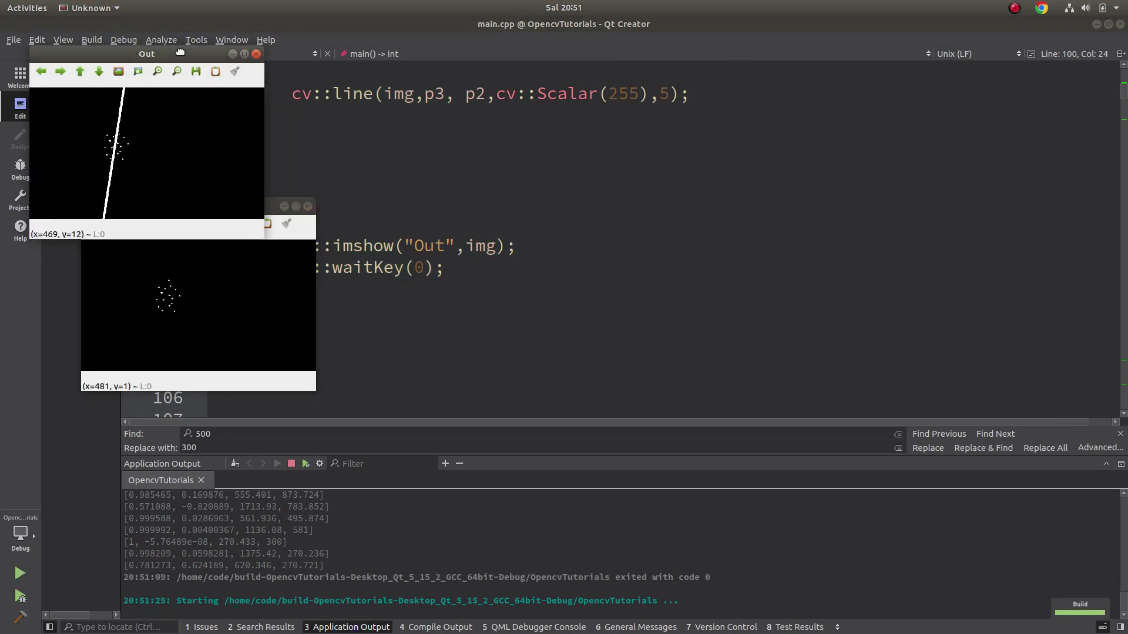
{"action": "key", "text": "super+Right"}
{"action": "left_click", "coordinate": [244, 214]}
{"action": "key", "text": "super+Left"}
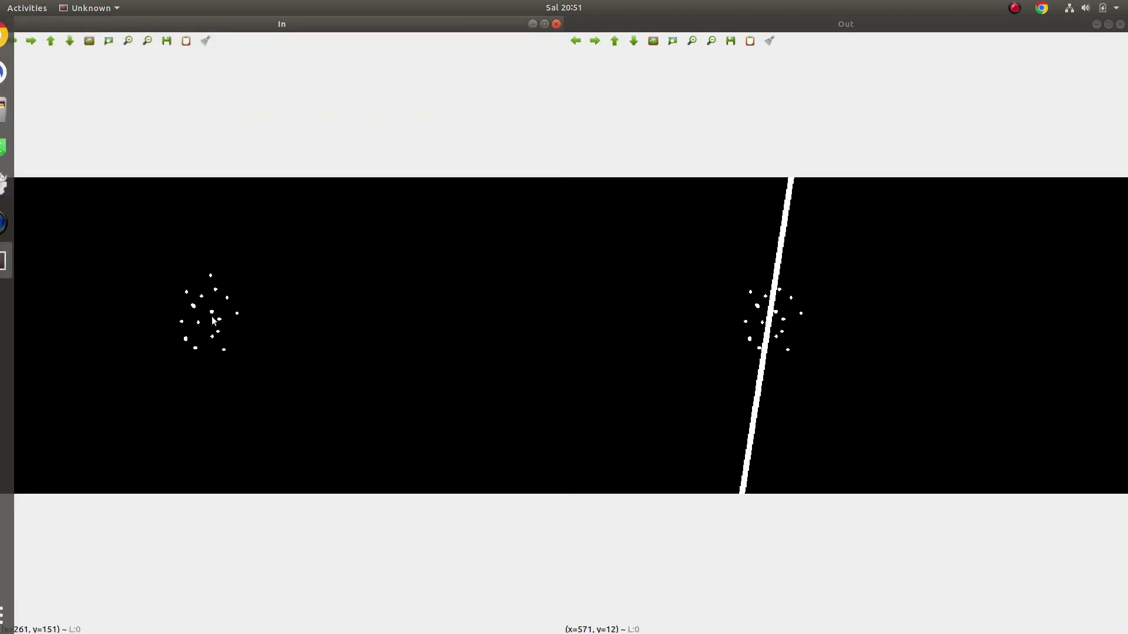
{"action": "left_click", "coordinate": [776, 299]}
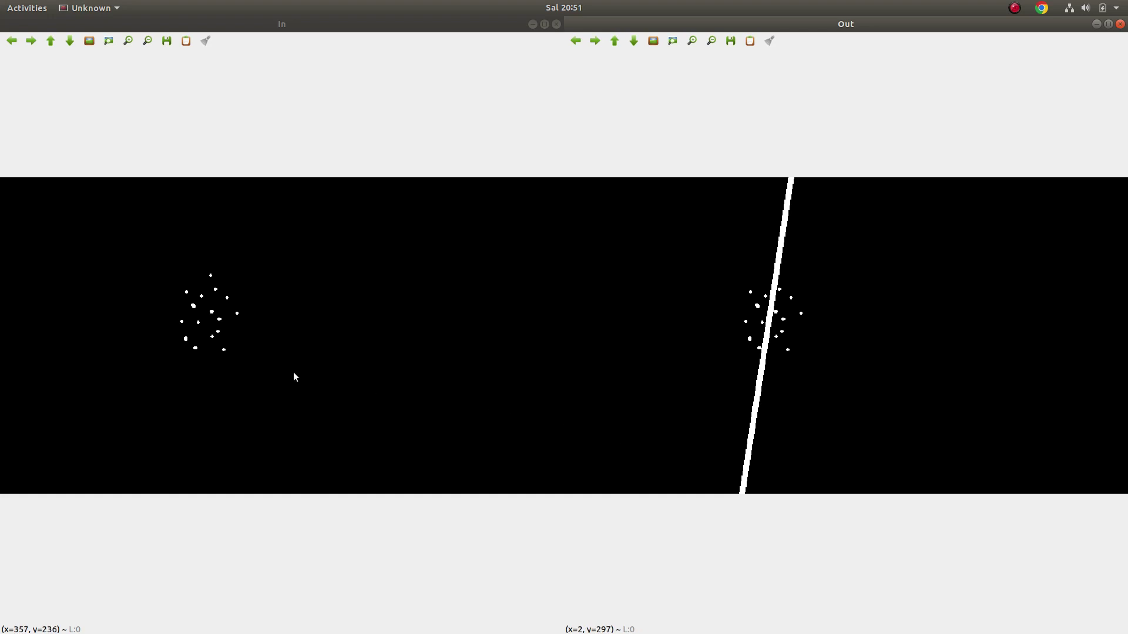
{"action": "scroll", "coordinate": [202, 322], "scroll_direction": "up", "scroll_amount": 2}
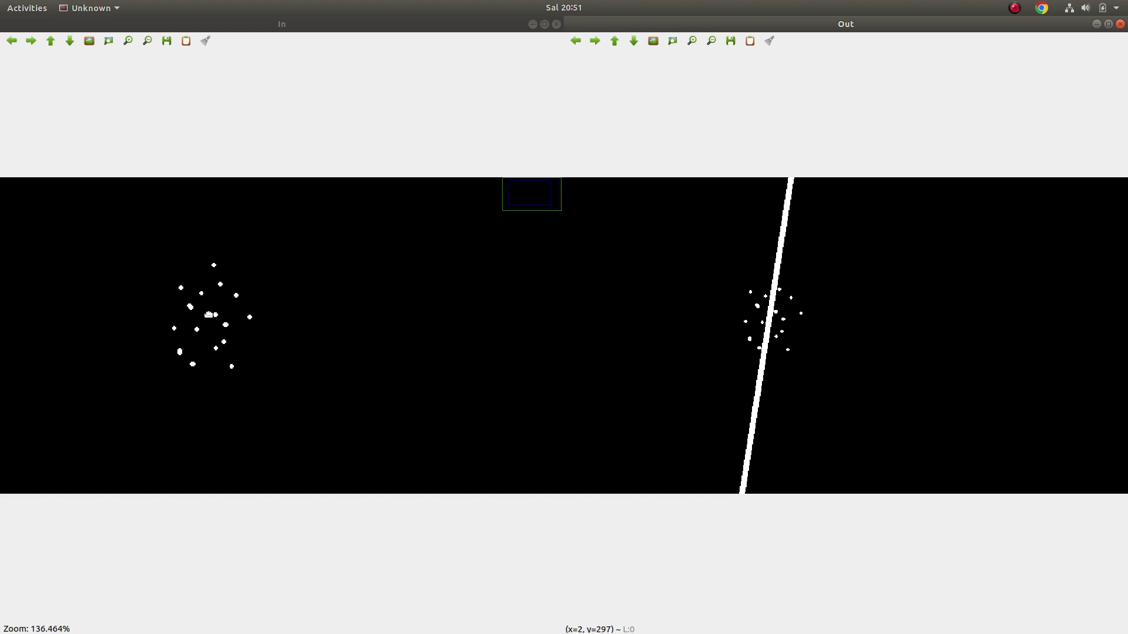
{"action": "scroll", "coordinate": [209, 315], "scroll_direction": "down", "scroll_amount": 2}
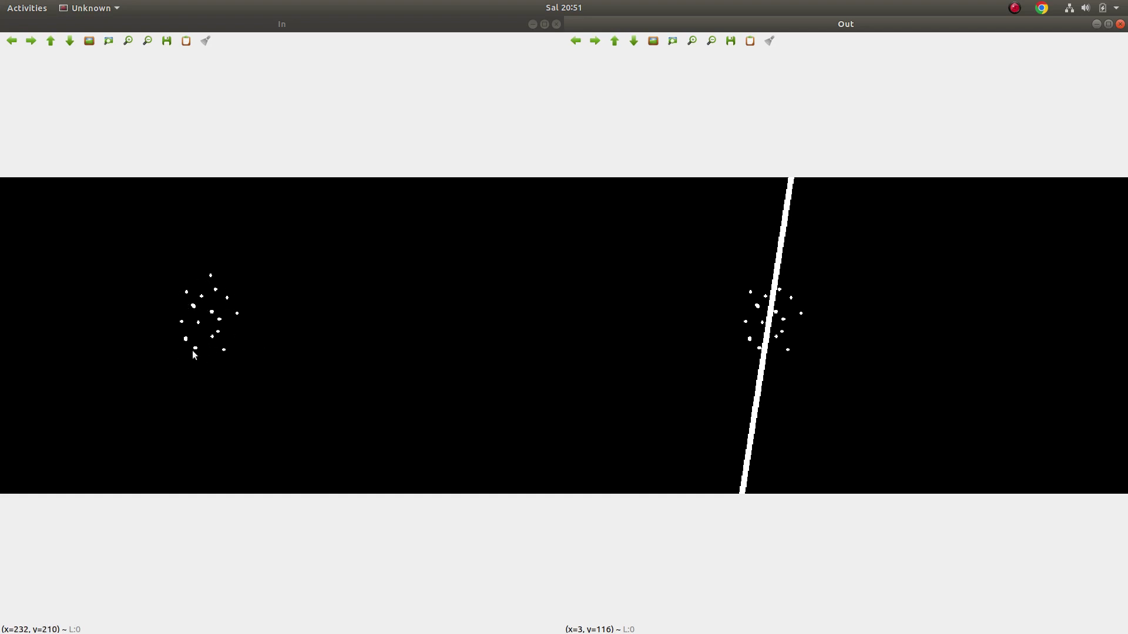
{"action": "scroll", "coordinate": [175, 327], "scroll_direction": "up", "scroll_amount": 5}
{"action": "scroll", "coordinate": [175, 327], "scroll_direction": "up", "scroll_amount": 3}
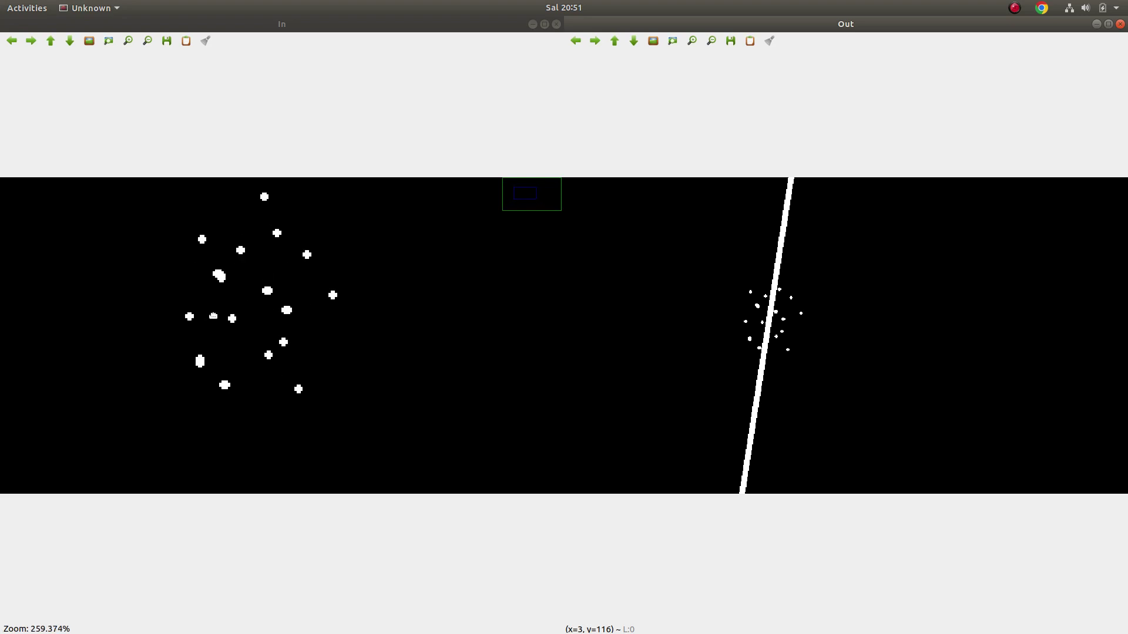
{"action": "scroll", "coordinate": [221, 321], "scroll_direction": "up", "scroll_amount": 3}
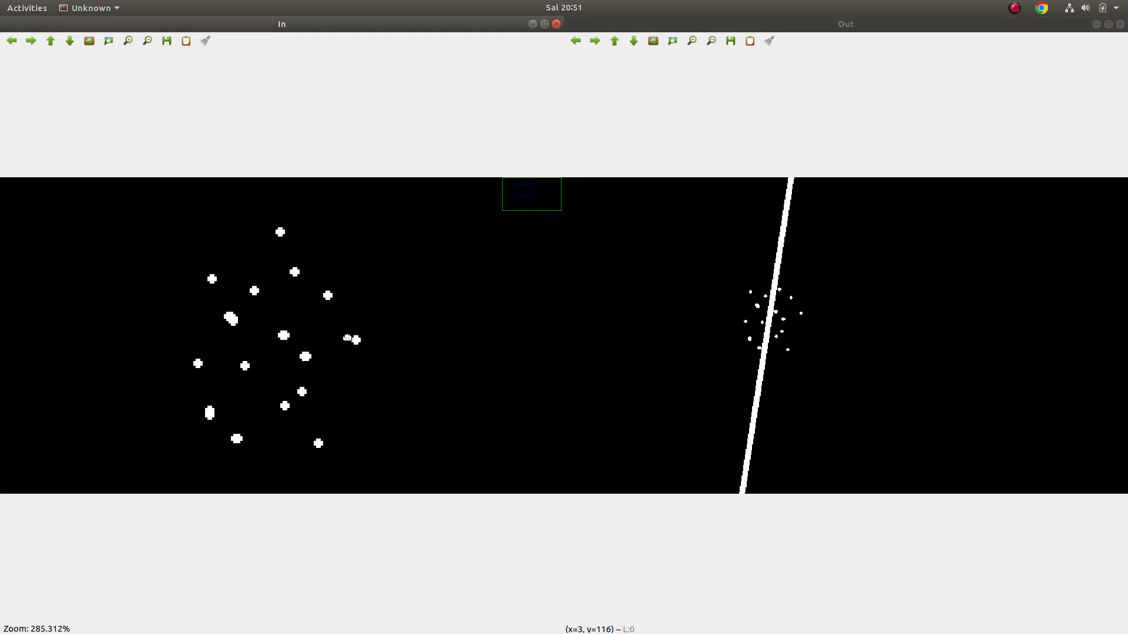
{"action": "scroll", "coordinate": [353, 344], "scroll_direction": "up", "scroll_amount": 11}
{"action": "scroll", "coordinate": [354, 344], "scroll_direction": "up", "scroll_amount": 9}
{"action": "scroll", "coordinate": [353, 344], "scroll_direction": "up", "scroll_amount": 13}
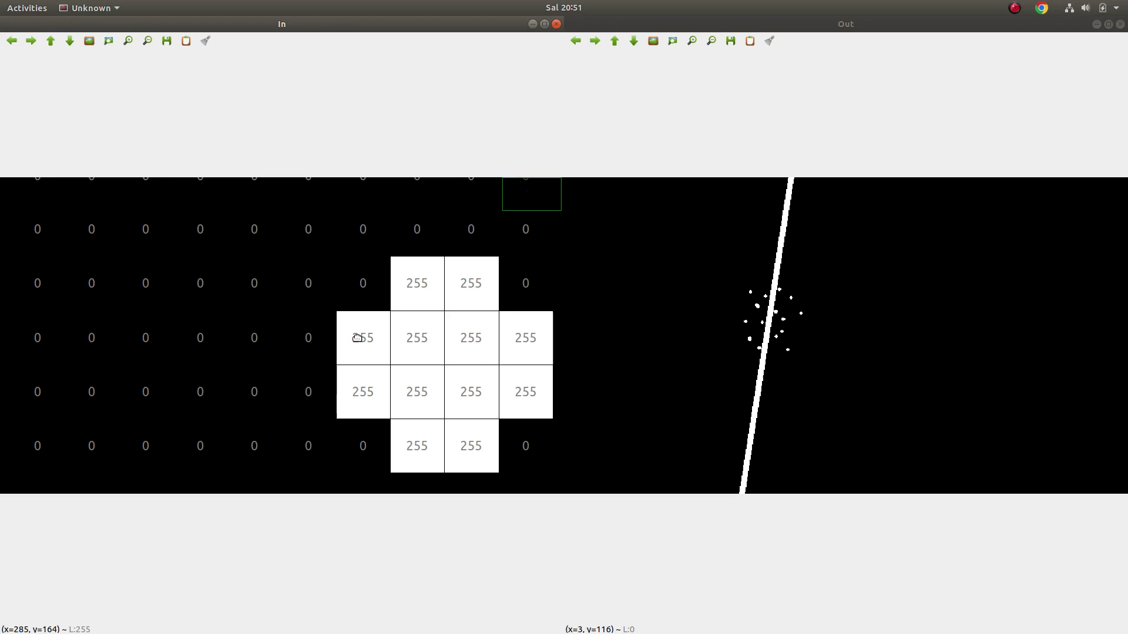
{"action": "scroll", "coordinate": [361, 339], "scroll_direction": "down", "scroll_amount": 16}
{"action": "scroll", "coordinate": [370, 344], "scroll_direction": "down", "scroll_amount": 13}
{"action": "scroll", "coordinate": [368, 345], "scroll_direction": "down", "scroll_amount": 3}
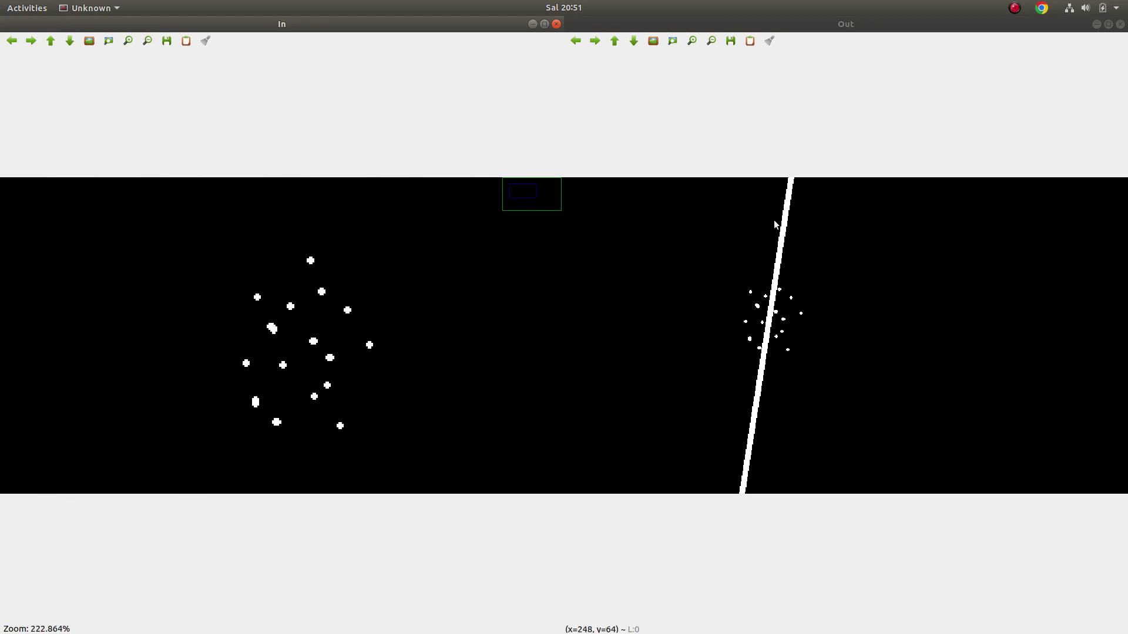
- Focus the point-cloud demo's output image window
{"action": "left_click", "coordinate": [763, 423]}
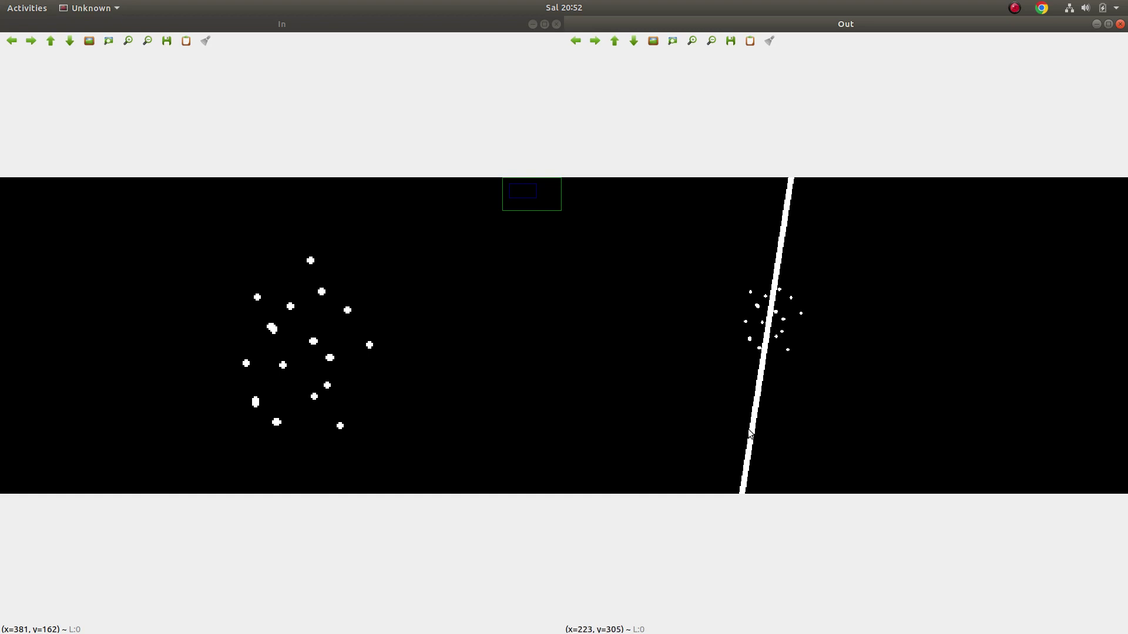
{"action": "scroll", "coordinate": [384, 362], "scroll_direction": "down", "scroll_amount": 2}
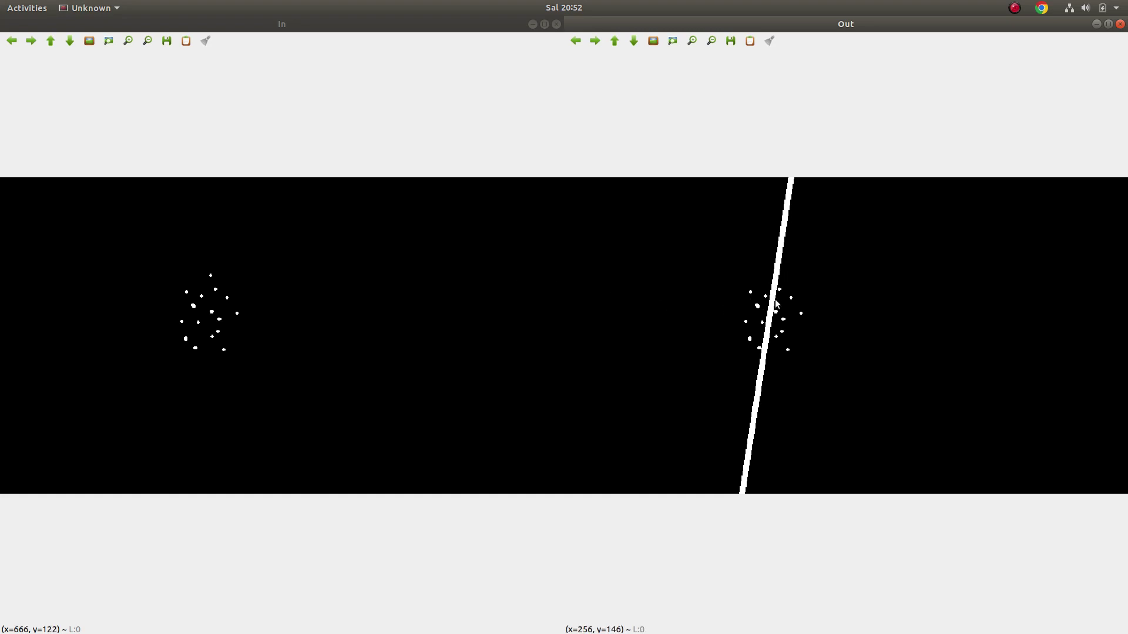
{"action": "key", "text": "Escape"}
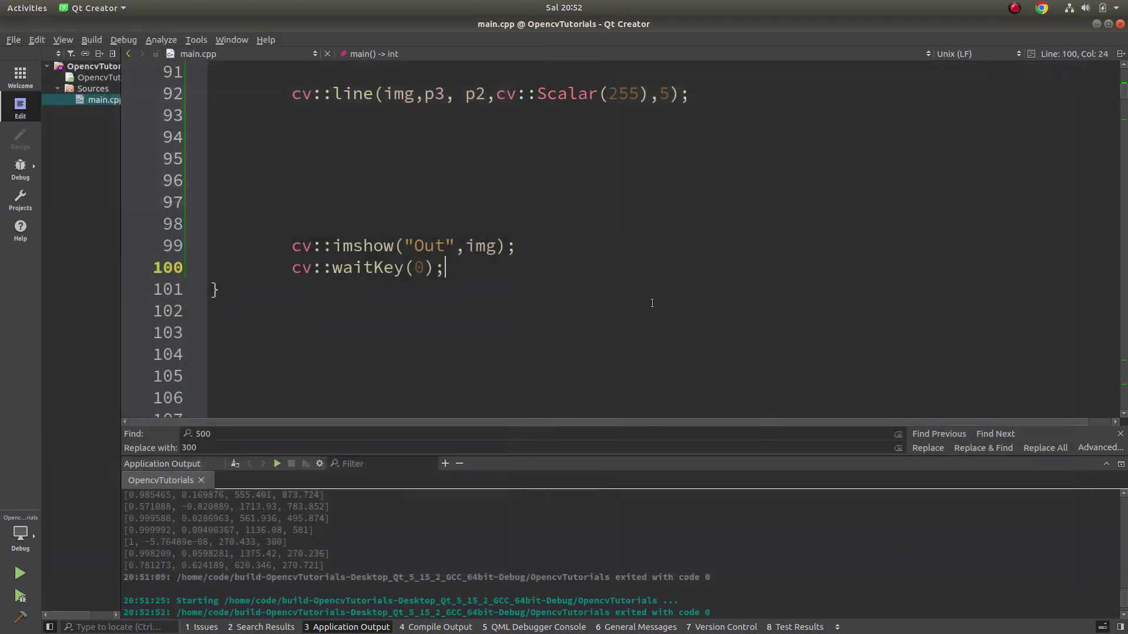
{"action": "scroll", "coordinate": [648, 297], "scroll_direction": "up", "scroll_amount": 5}
{"action": "scroll", "coordinate": [647, 297], "scroll_direction": "up", "scroll_amount": 2}
{"action": "scroll", "coordinate": [648, 297], "scroll_direction": "up", "scroll_amount": 2}
{"action": "scroll", "coordinate": [647, 296], "scroll_direction": "down", "scroll_amount": 3}
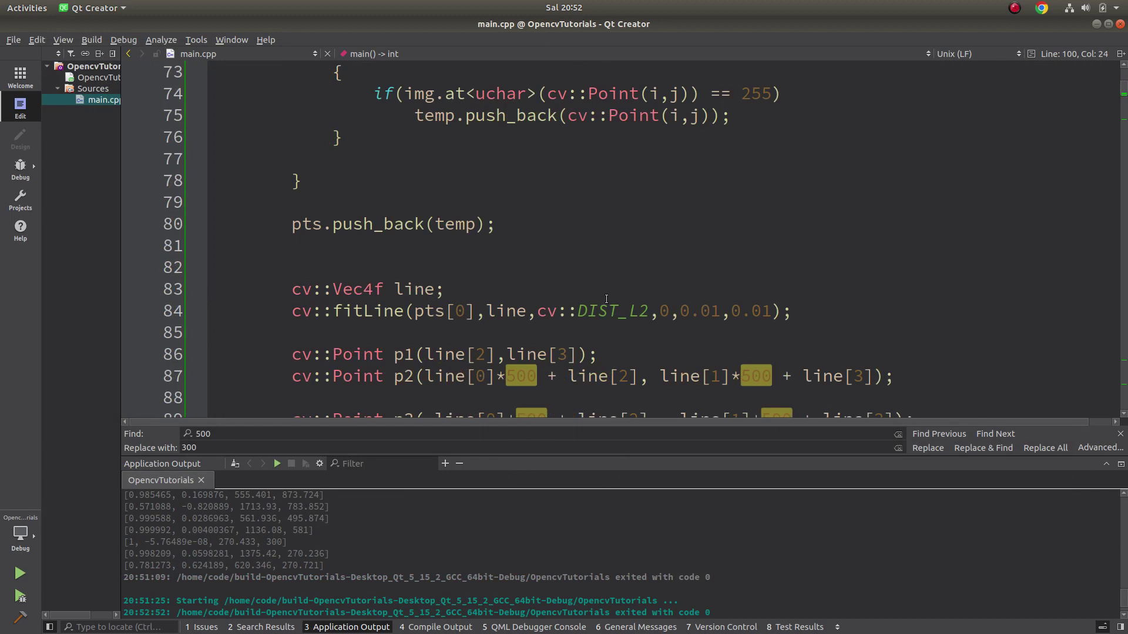
{"action": "double_click", "coordinate": [608, 310]}
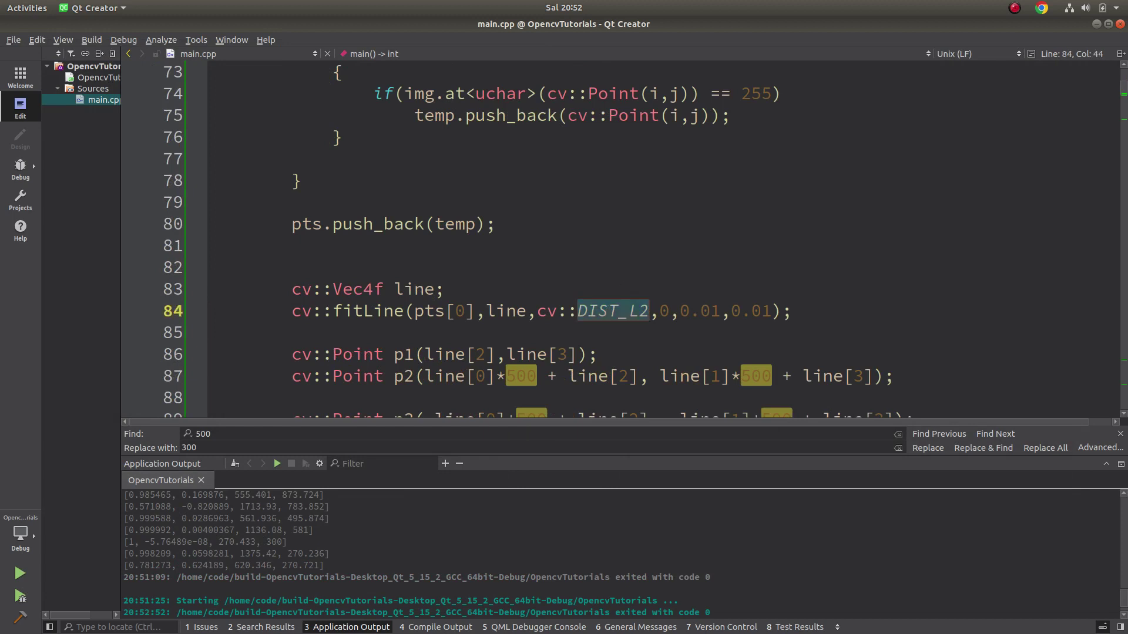
{"action": "key", "text": "alt+Tab"}
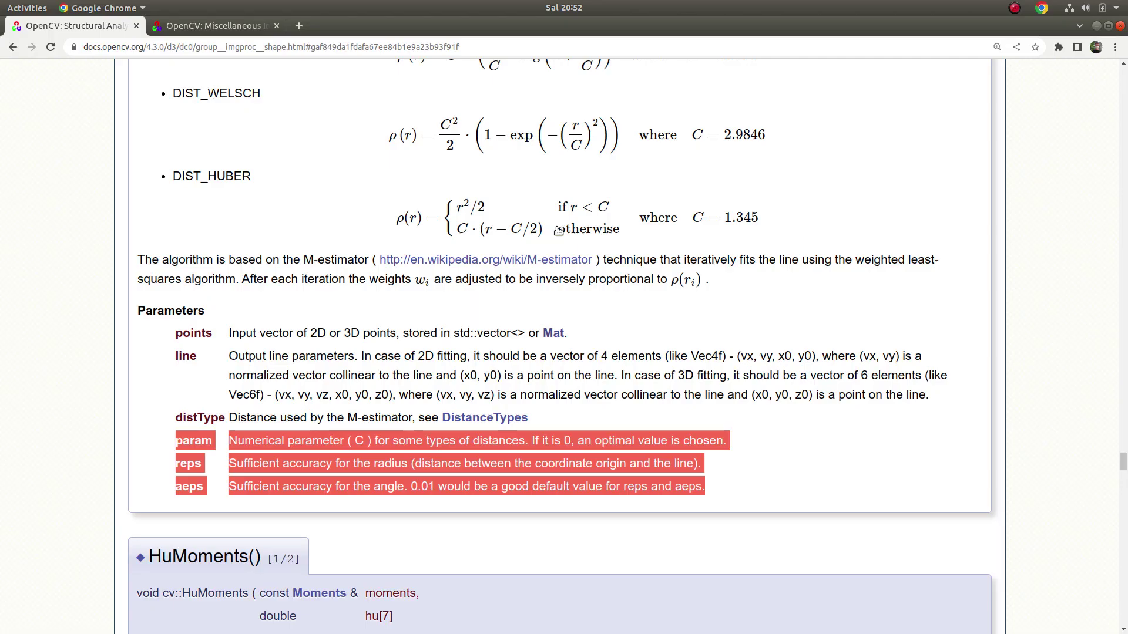
{"action": "scroll", "coordinate": [499, 270], "scroll_direction": "down", "scroll_amount": 5}
{"action": "scroll", "coordinate": [490, 284], "scroll_direction": "up", "scroll_amount": 1}
{"action": "scroll", "coordinate": [490, 287], "scroll_direction": "down", "scroll_amount": 5}
{"action": "scroll", "coordinate": [485, 288], "scroll_direction": "down", "scroll_amount": 3}
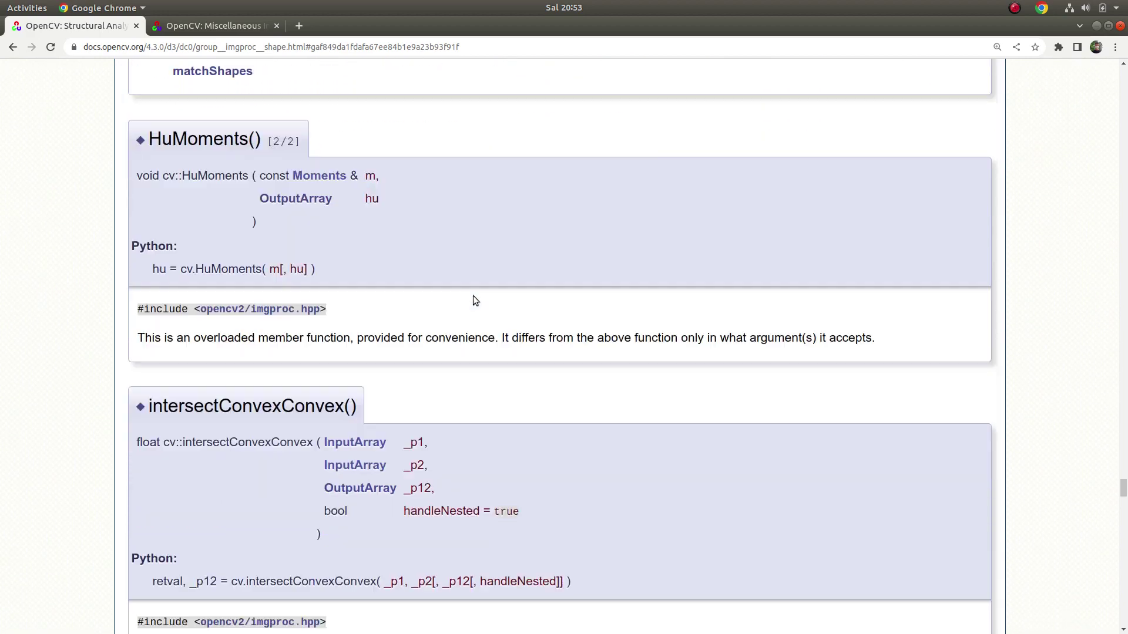
{"action": "scroll", "coordinate": [474, 295], "scroll_direction": "down", "scroll_amount": 4}
{"action": "scroll", "coordinate": [468, 294], "scroll_direction": "down", "scroll_amount": 3}
{"action": "scroll", "coordinate": [460, 289], "scroll_direction": "down", "scroll_amount": 5}
{"action": "scroll", "coordinate": [457, 283], "scroll_direction": "down", "scroll_amount": 4}
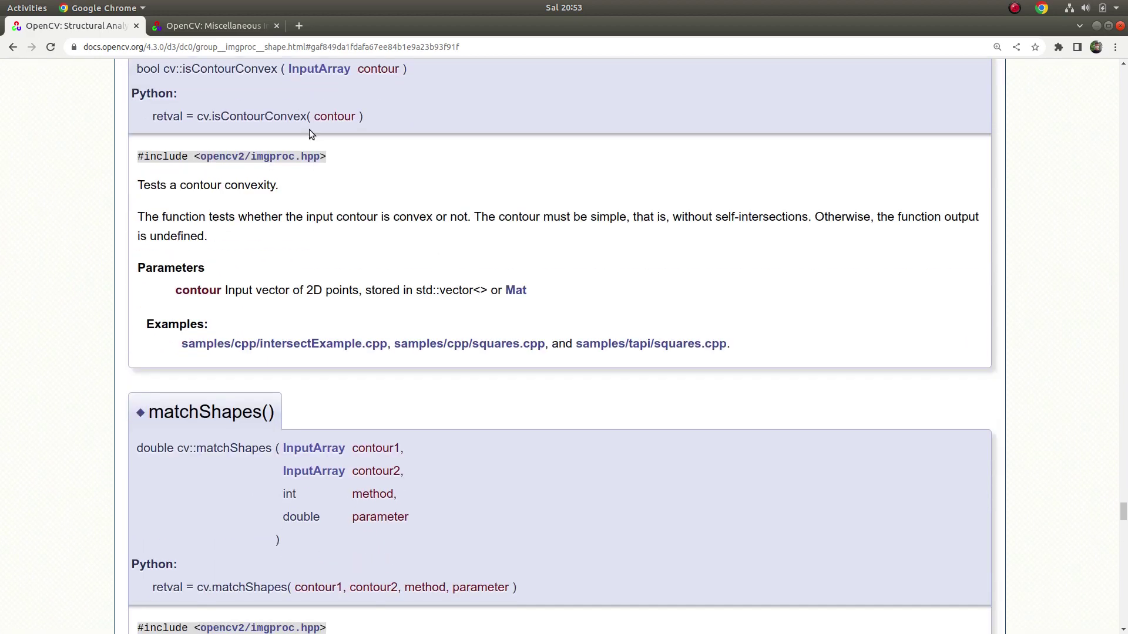
{"action": "left_click", "coordinate": [51, 46]}
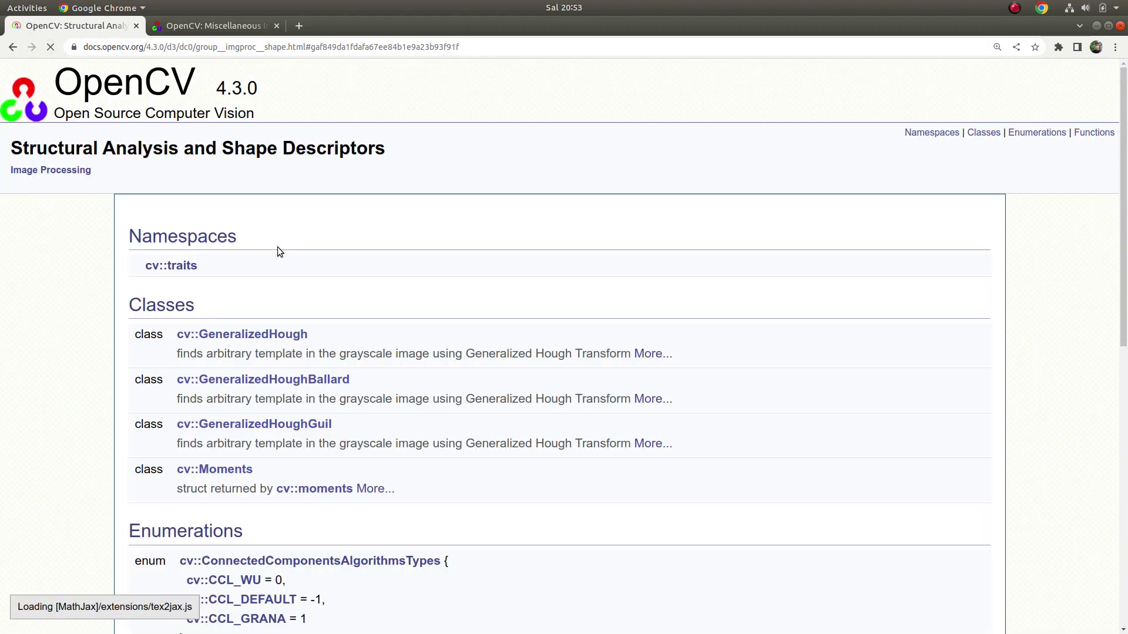
{"action": "scroll", "coordinate": [282, 282], "scroll_direction": "down", "scroll_amount": 3}
{"action": "scroll", "coordinate": [300, 294], "scroll_direction": "down", "scroll_amount": 5}
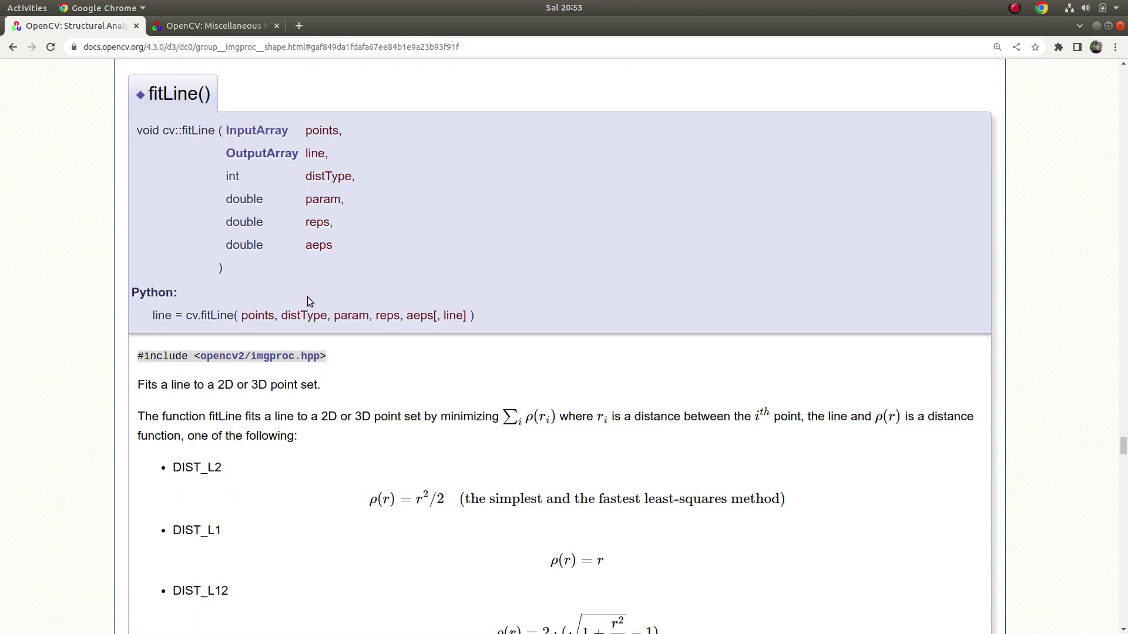
{"action": "scroll", "coordinate": [423, 333], "scroll_direction": "down", "scroll_amount": 3}
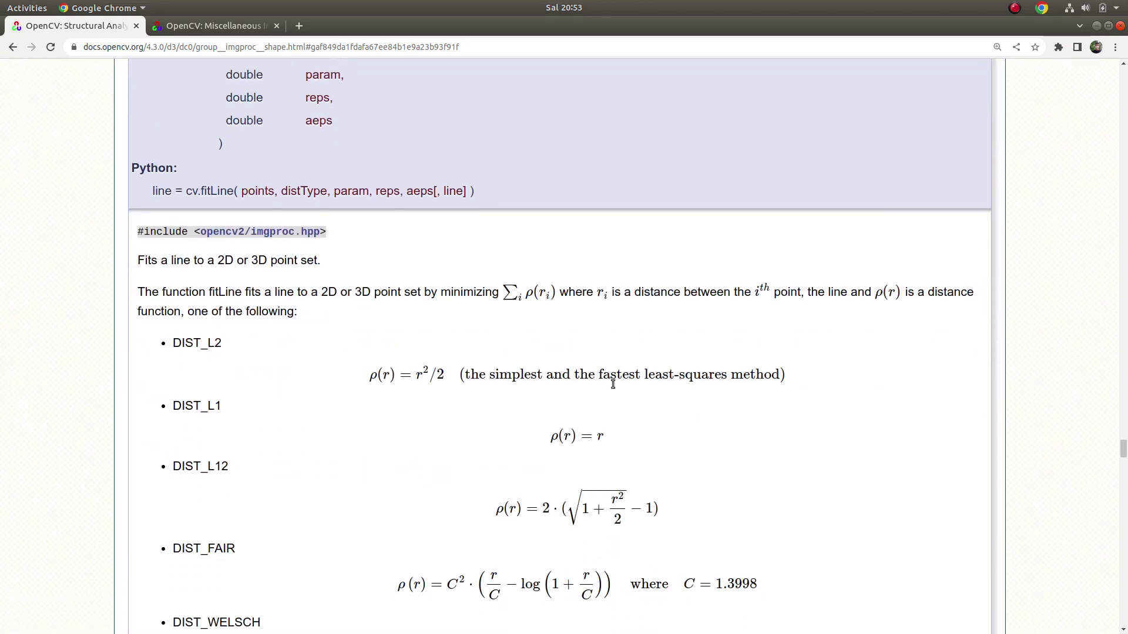
{"action": "left_click_drag", "start_coordinate": [646, 374], "coordinate": [781, 374]}
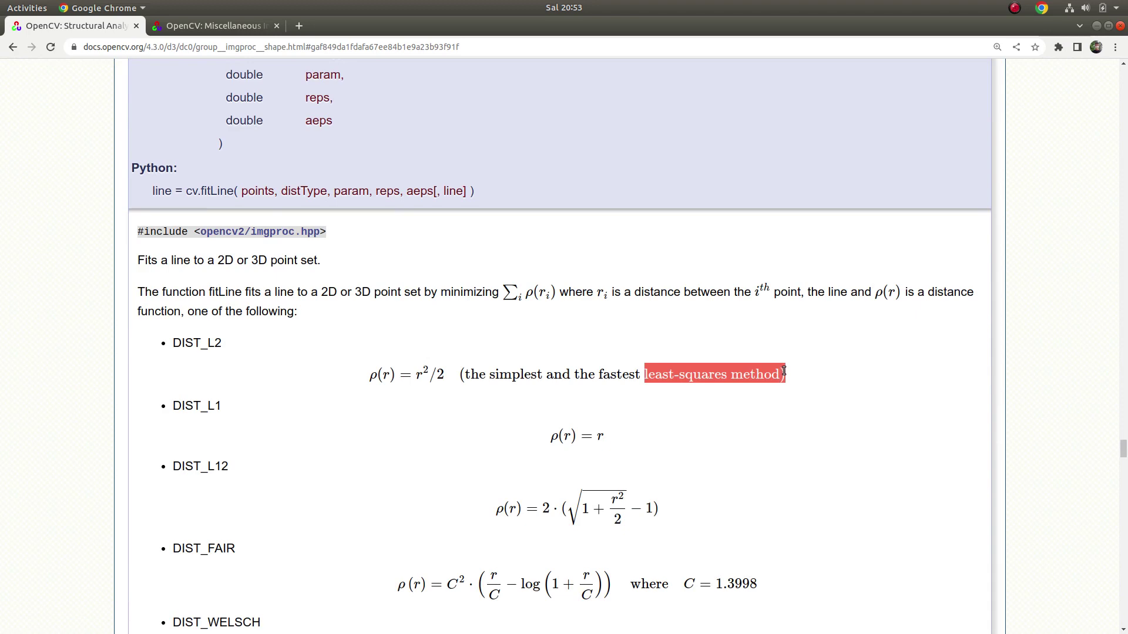
{"action": "double_click", "coordinate": [222, 406]}
- Change DIST_L2 to DIST_L1 in the fitLine call and rerun the demo
{"action": "double_click", "coordinate": [221, 466]}
{"action": "key", "text": "alt+Tab"}
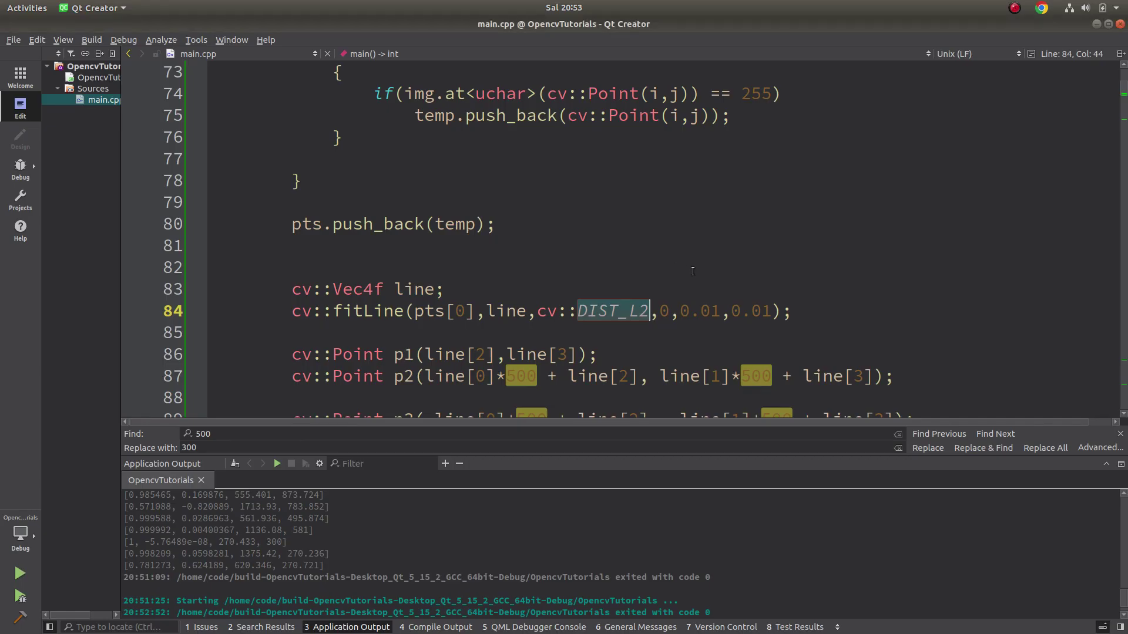
{"action": "left_click", "coordinate": [650, 313]}
{"action": "key", "text": "BackSpace"}
{"action": "type", "text": "1"}
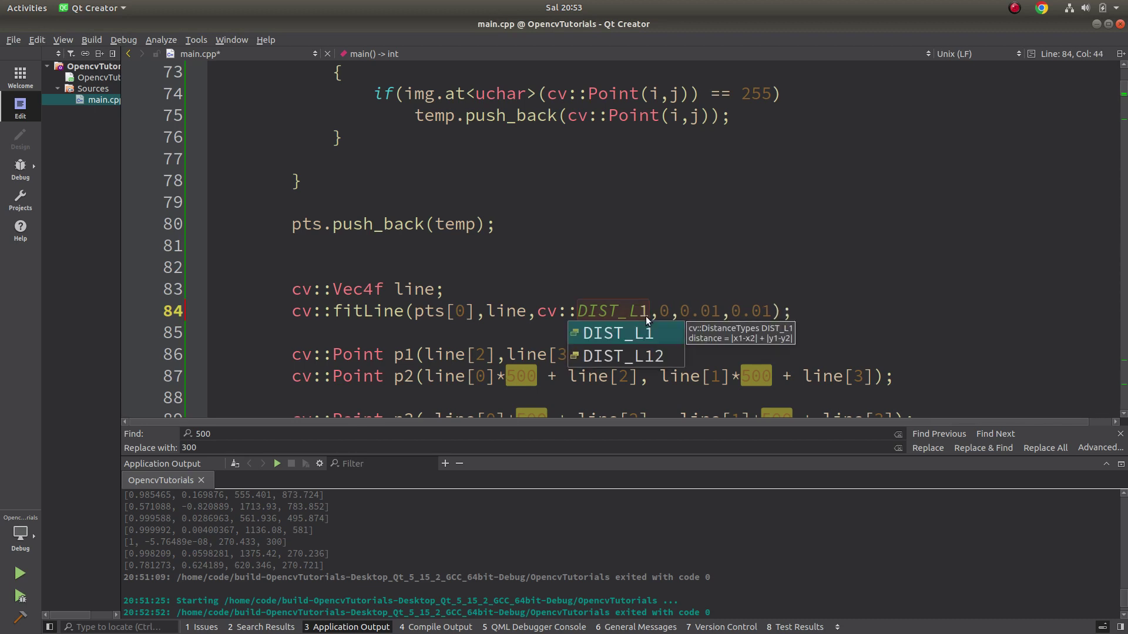
{"action": "key", "text": "ctrl+r"}
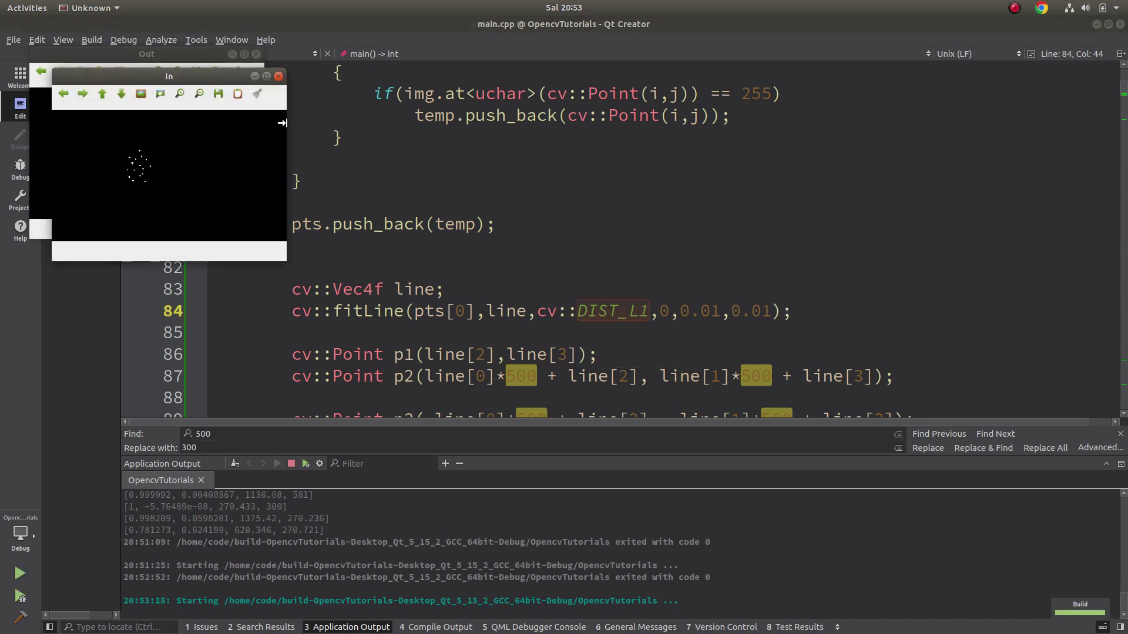
- Close the demo windows, enlarge the code area, and select fitLine to view its signature
{"action": "left_click_drag", "start_coordinate": [181, 57], "coordinate": [751, 220]}
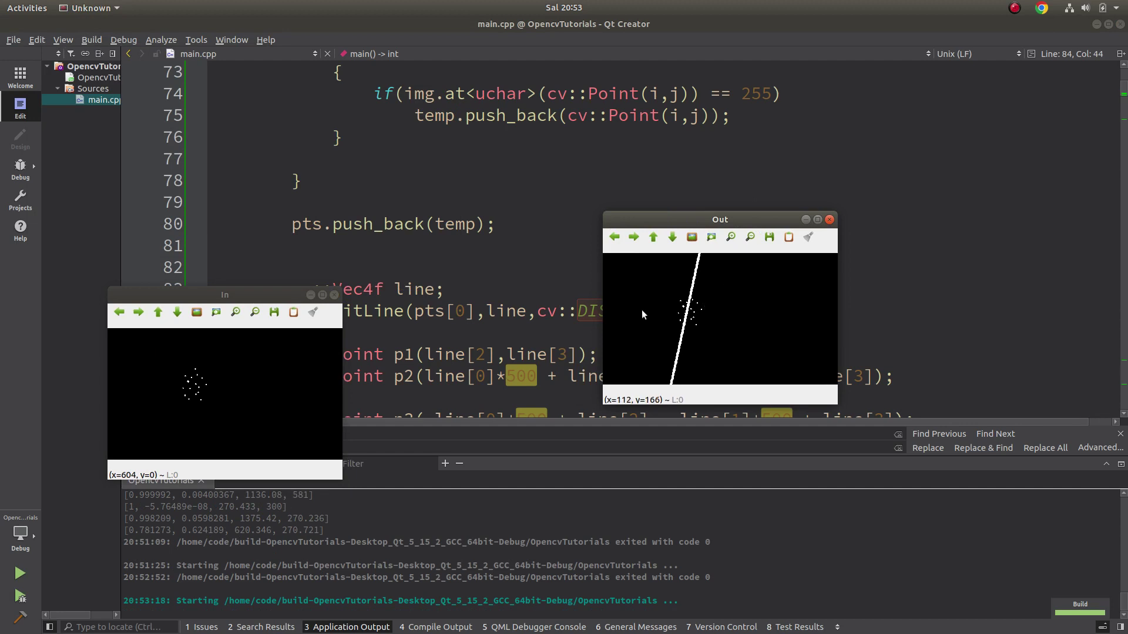
{"action": "key", "text": "Escape"}
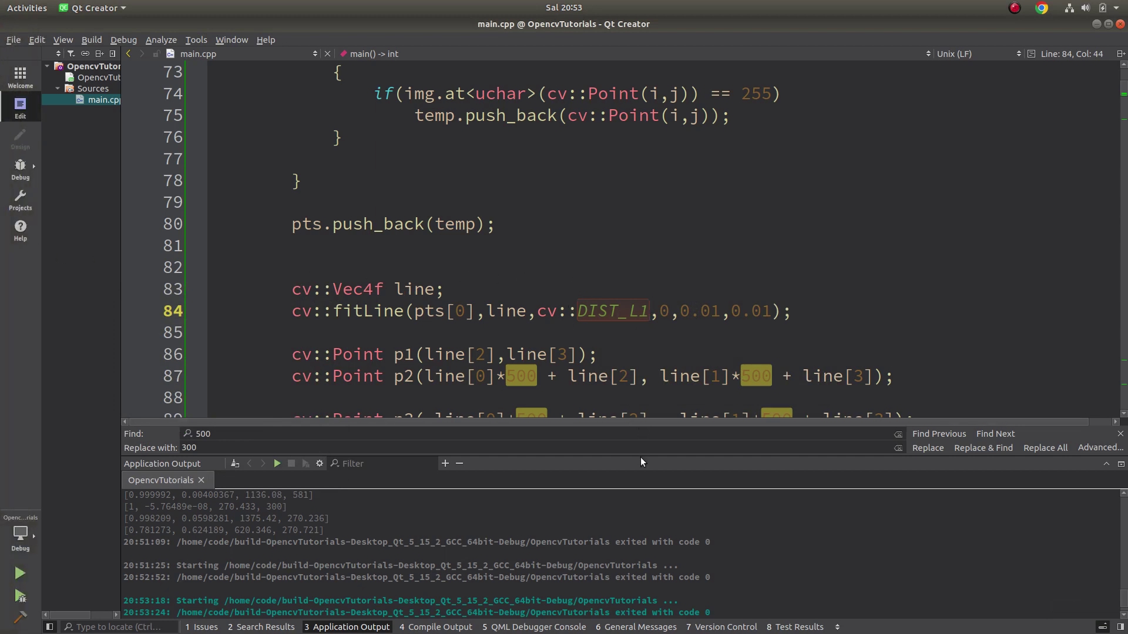
{"action": "left_click_drag", "start_coordinate": [640, 457], "coordinate": [635, 507]}
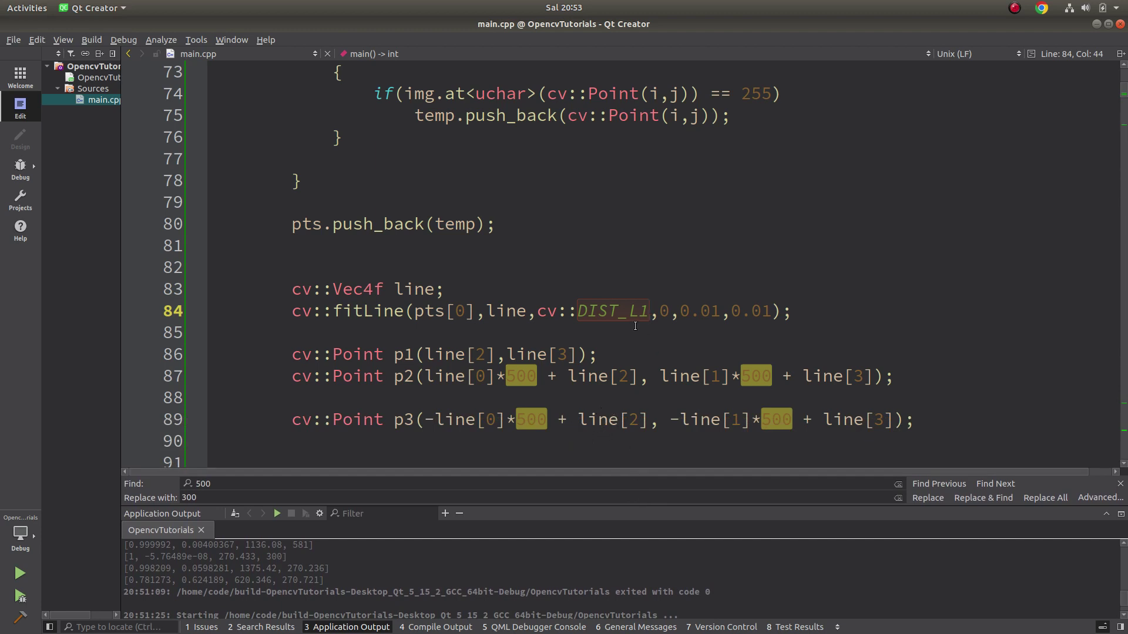
{"action": "double_click", "coordinate": [344, 313]}
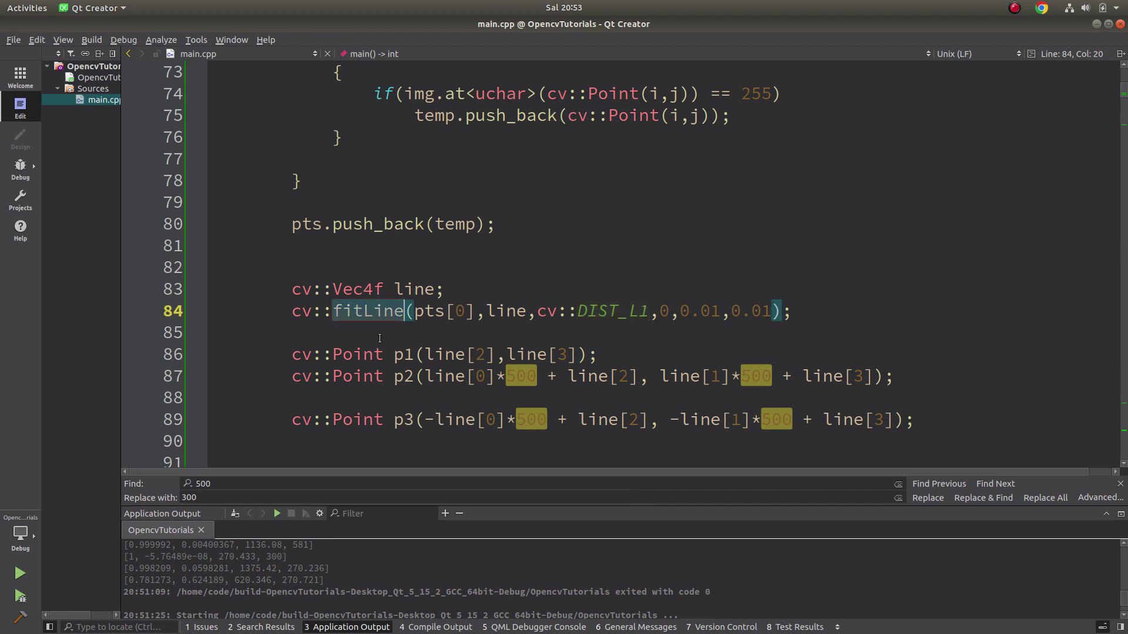